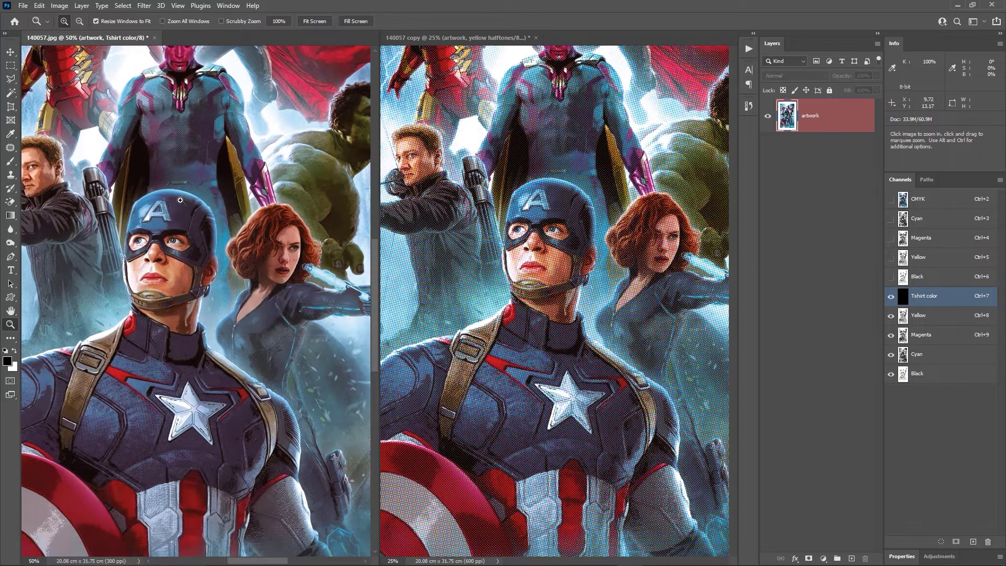
key(alt+F9)
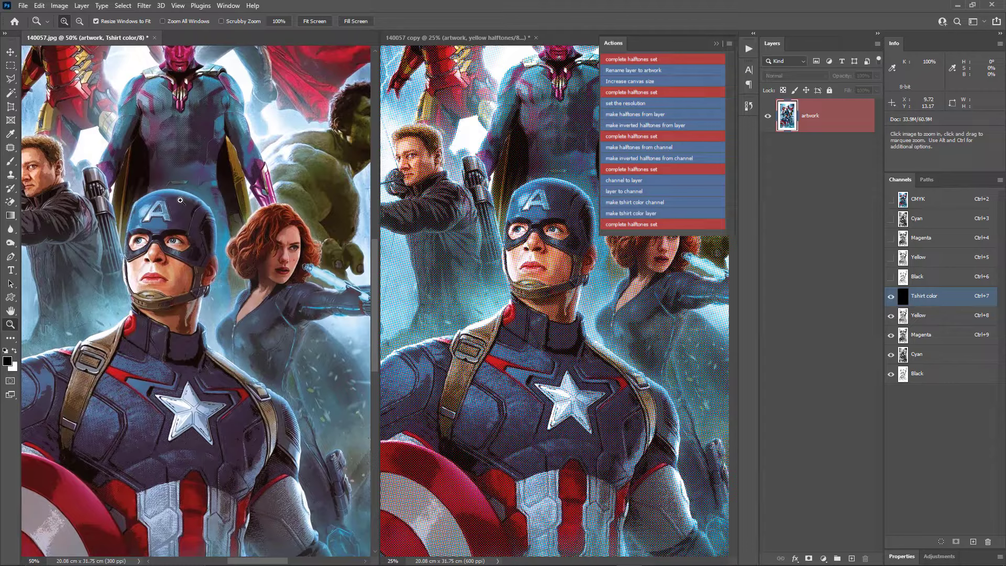
key(alt+F9)
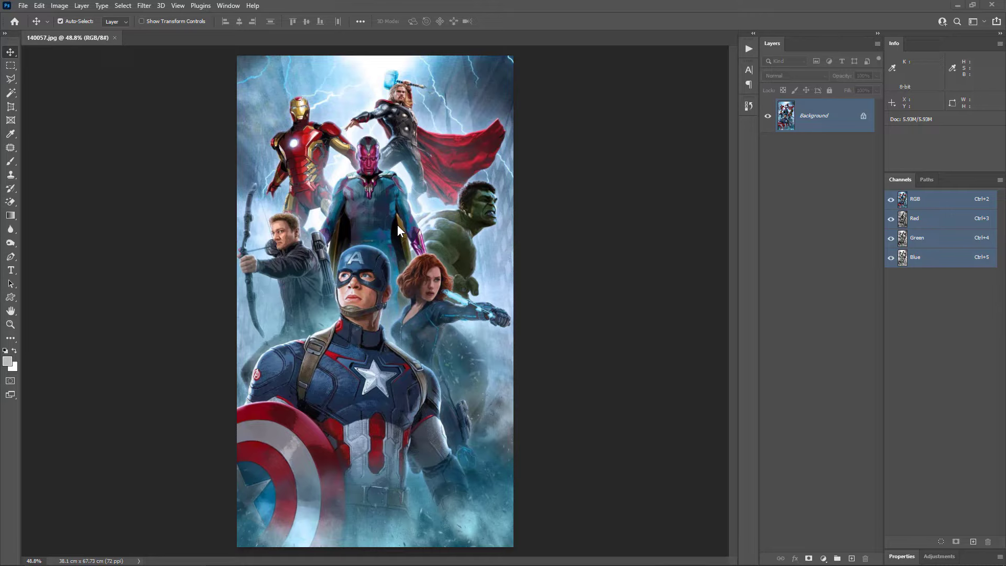
- Load the complete halftones actions file from the "12 - cmyk color separation" folder and check that Button Mode is enabled
click(220, 5)
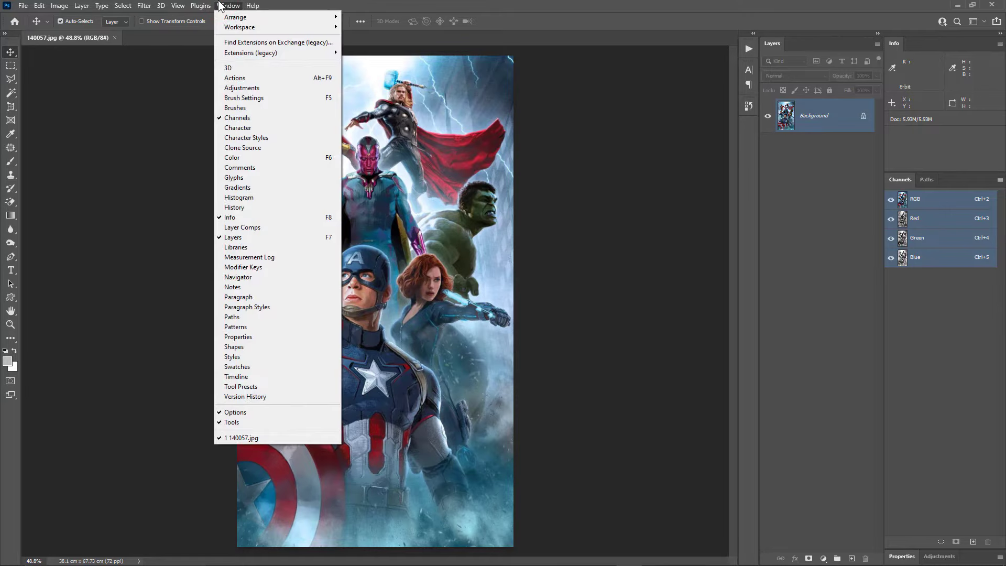
click(249, 77)
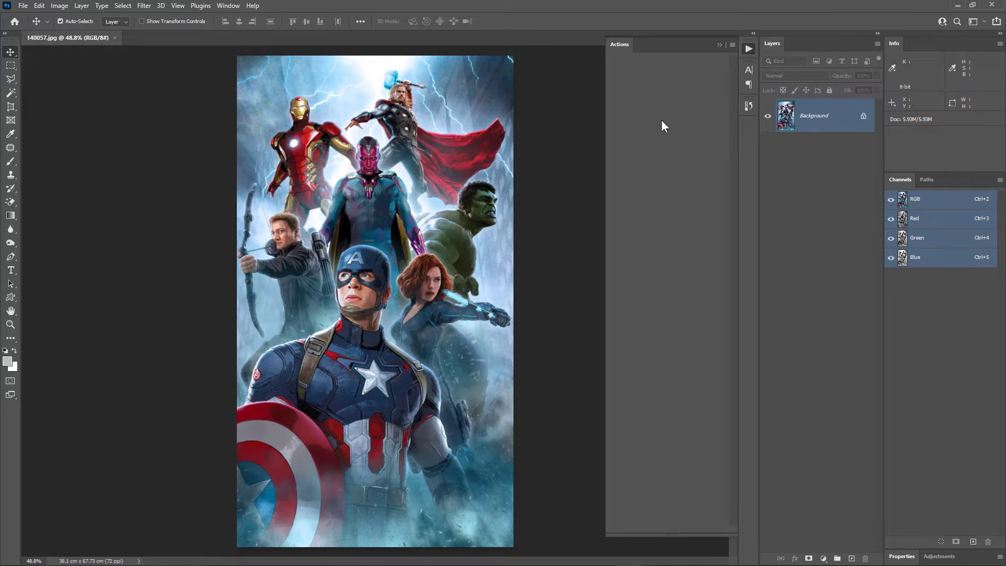
click(732, 46)
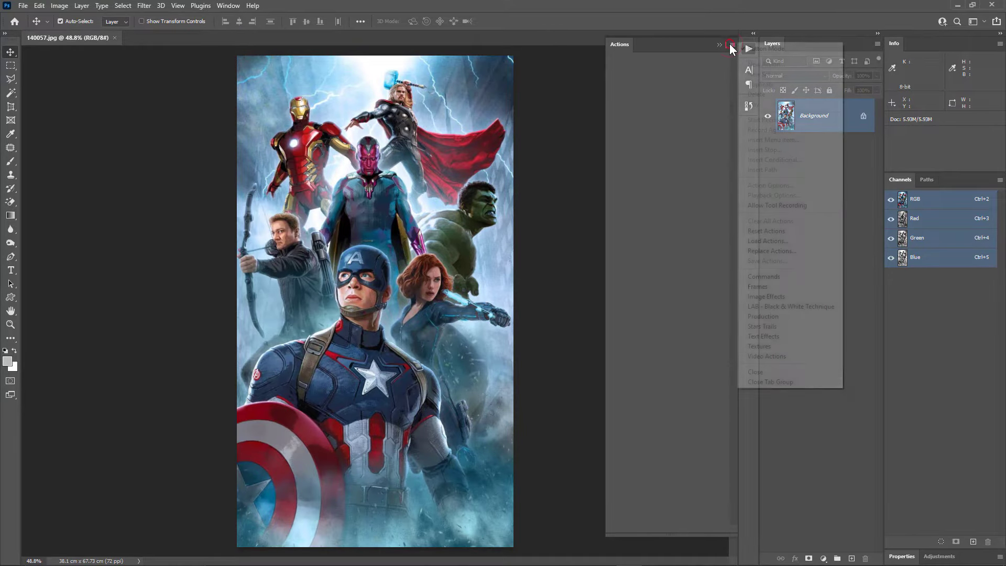
click(771, 238)
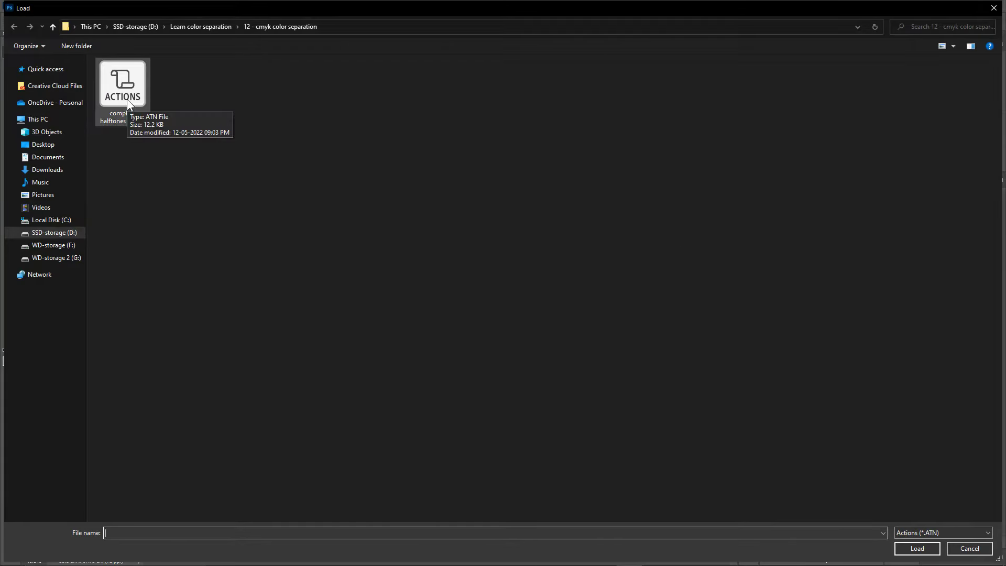
double_click(127, 99)
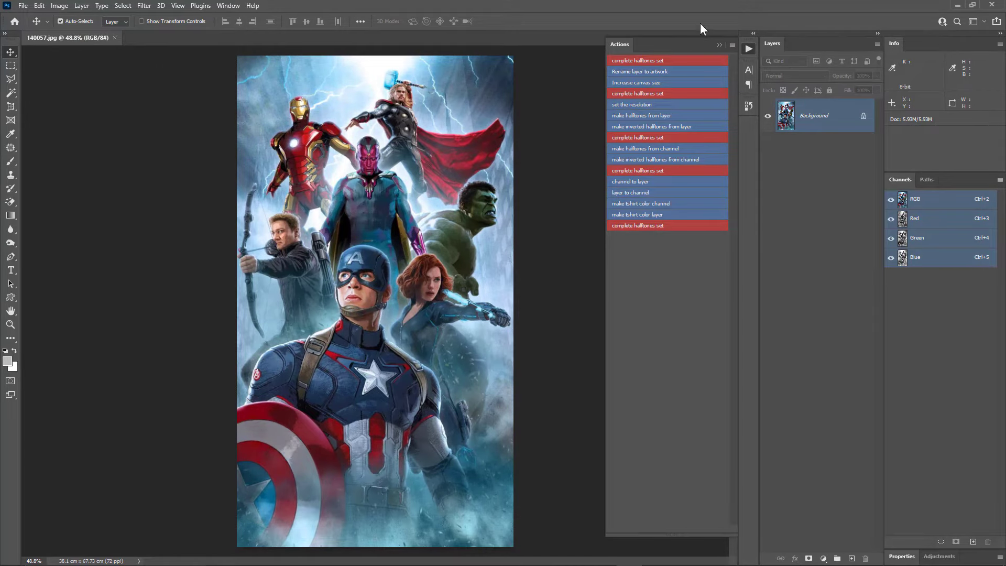
click(732, 46)
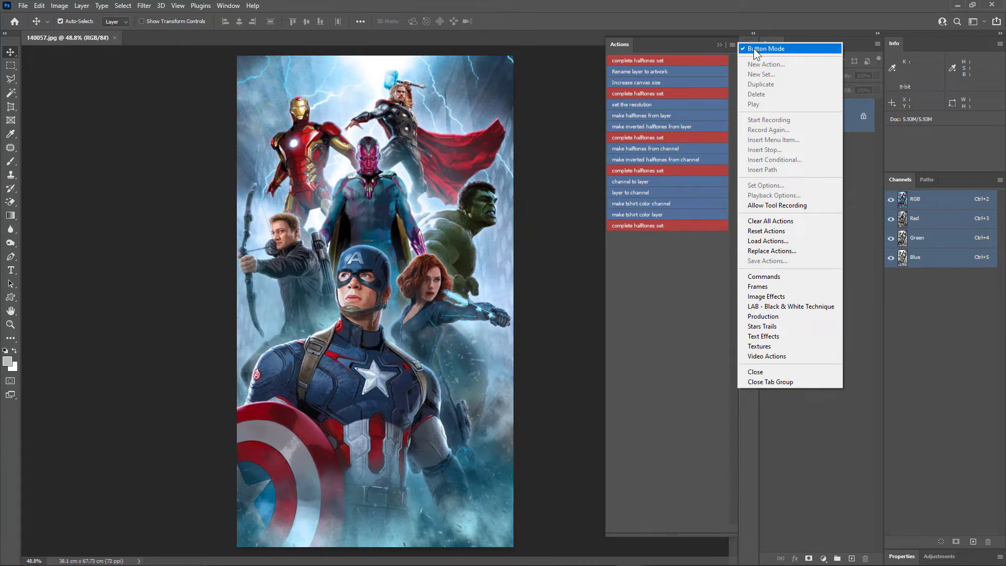
click(691, 46)
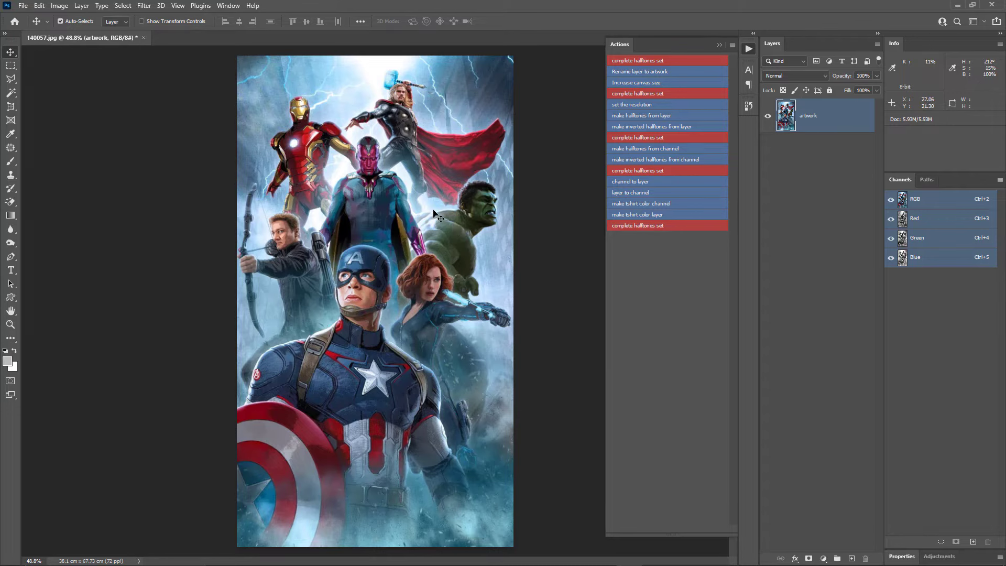
- Run the "set the resolution" action and resize the image to 15 cm wide at 300 pixels/inch with Automatic resampling
click(659, 104)
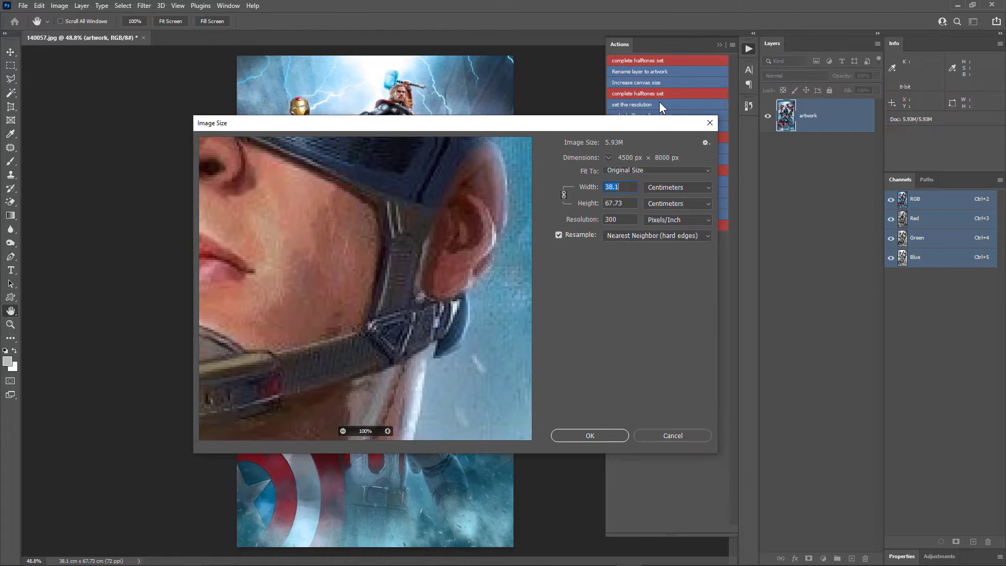
mouse_move(416, 231)
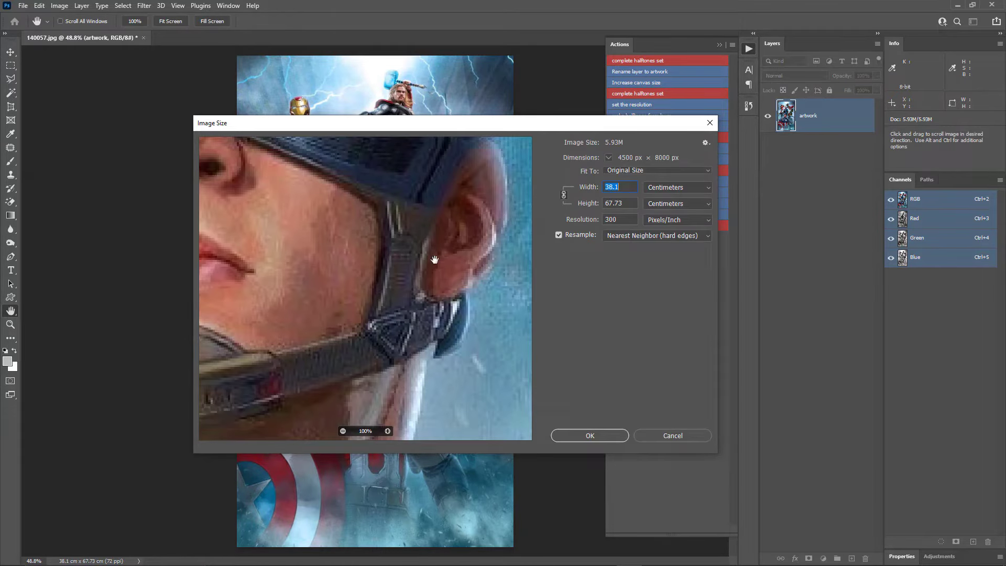
click(639, 237)
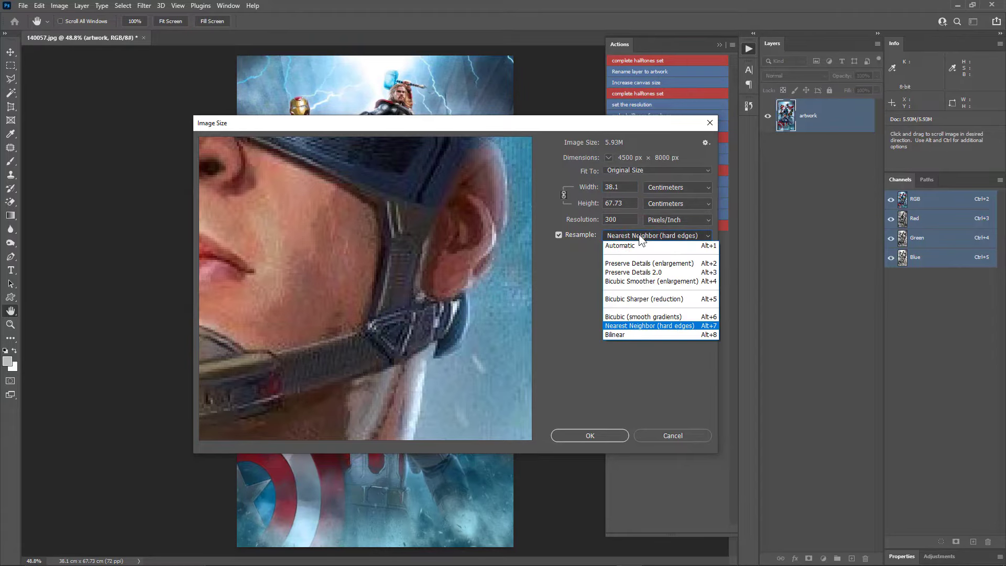
click(636, 247)
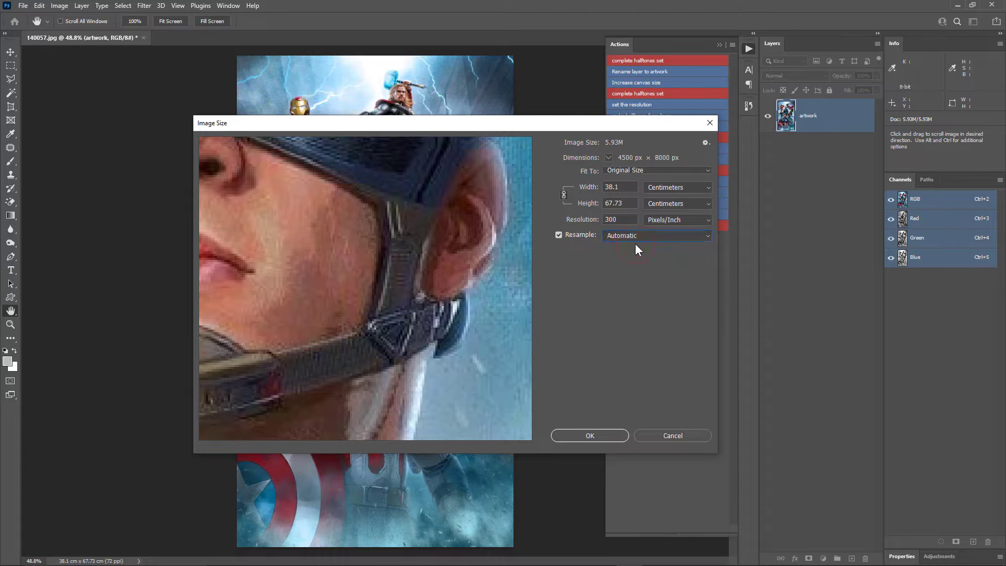
click(608, 219)
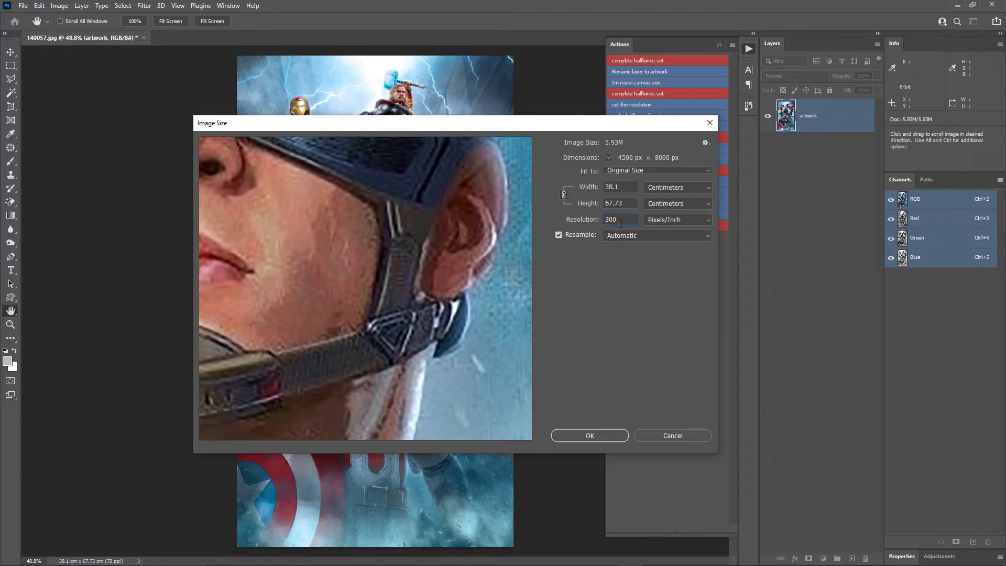
click(621, 187)
click(587, 187)
text(15)
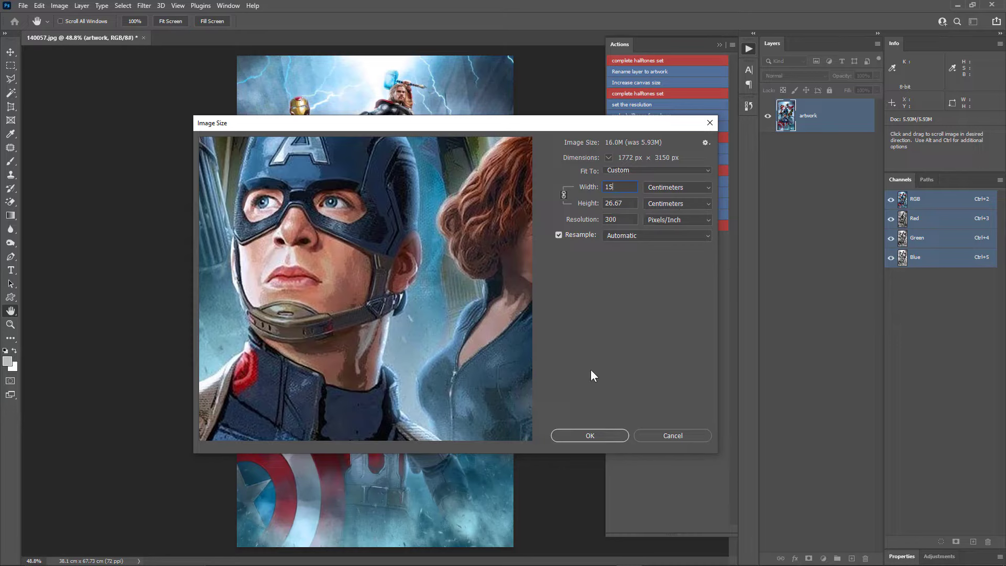
click(587, 436)
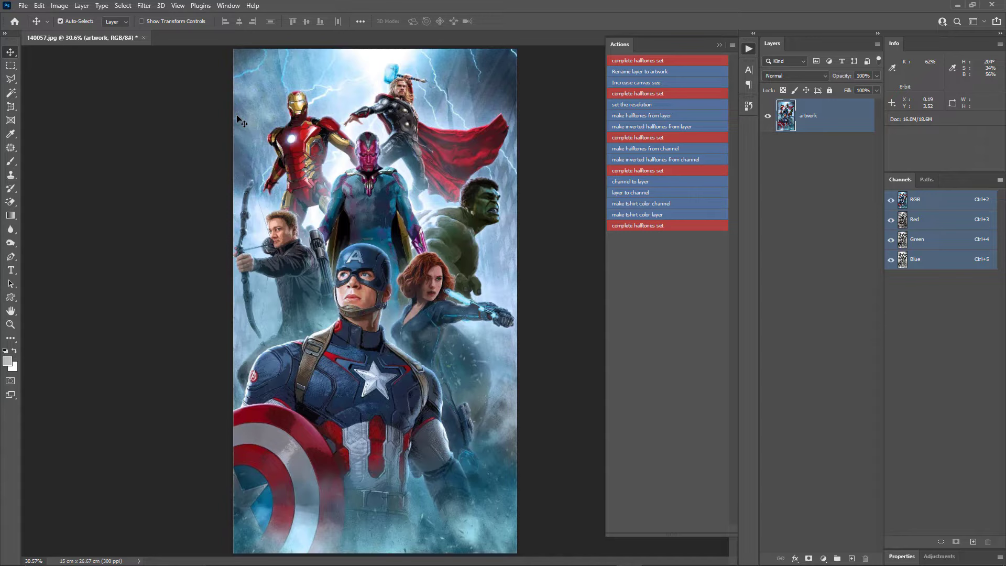
- Run the "Increase canvas size" action with inches as the unit, extending the canvas by a relative 2 inches in width and height
click(634, 82)
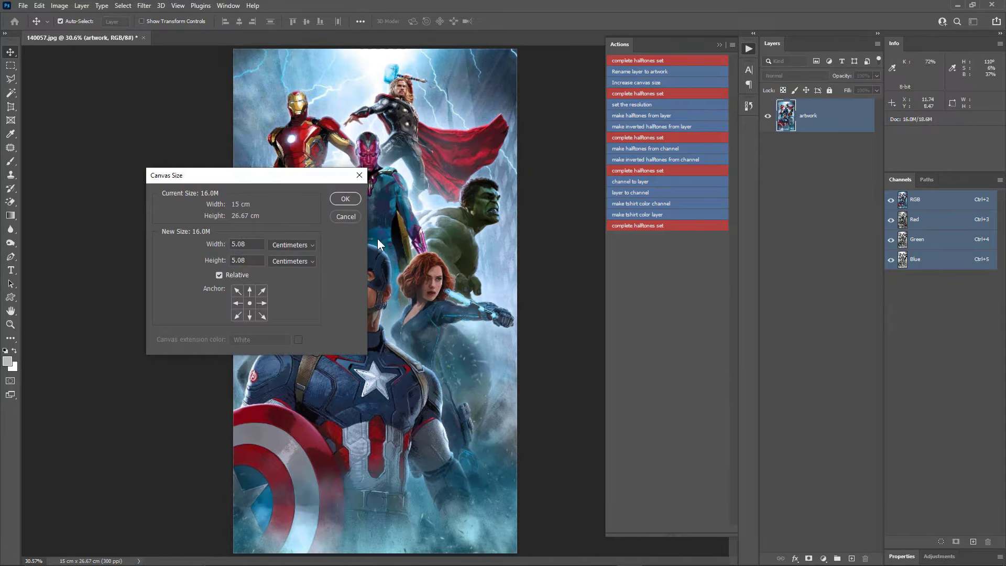
click(292, 245)
click(282, 273)
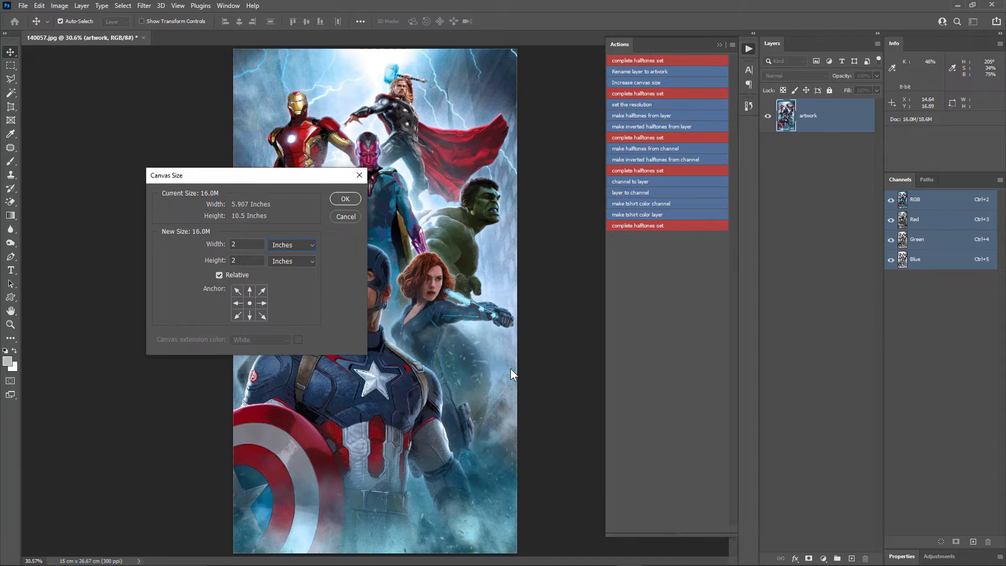
click(347, 198)
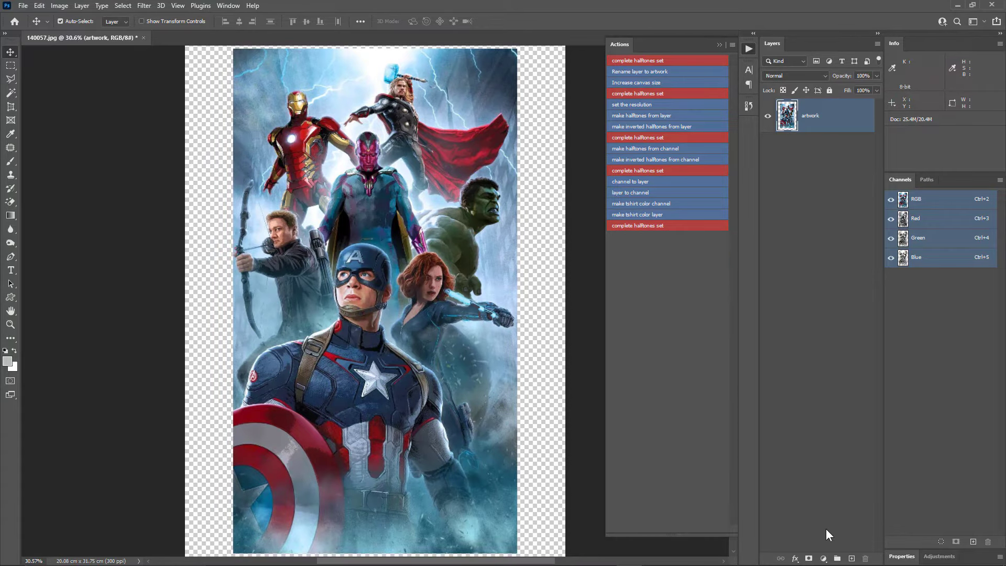
- Add a new layer above the artwork and fill it with white
click(852, 559)
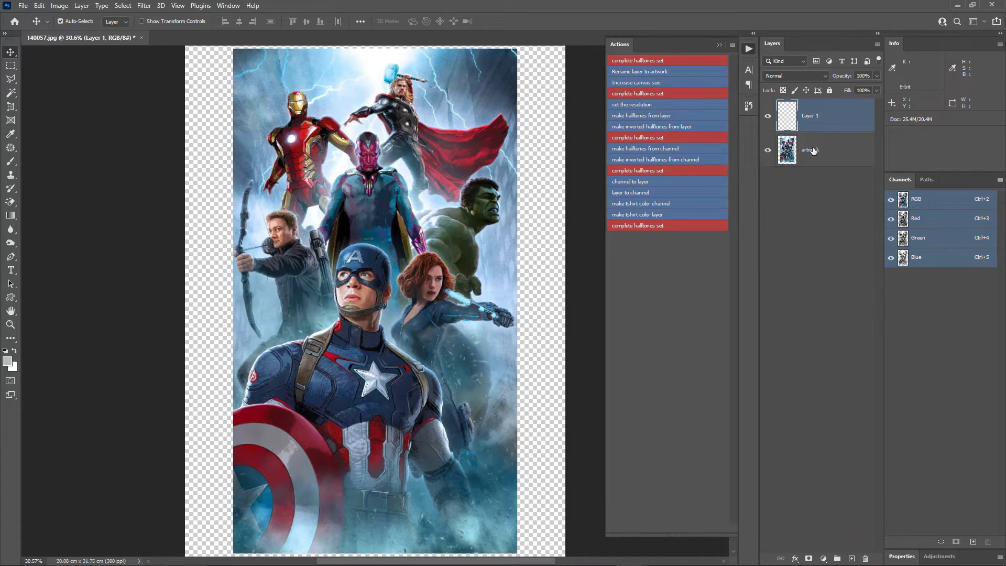
click(42, 6)
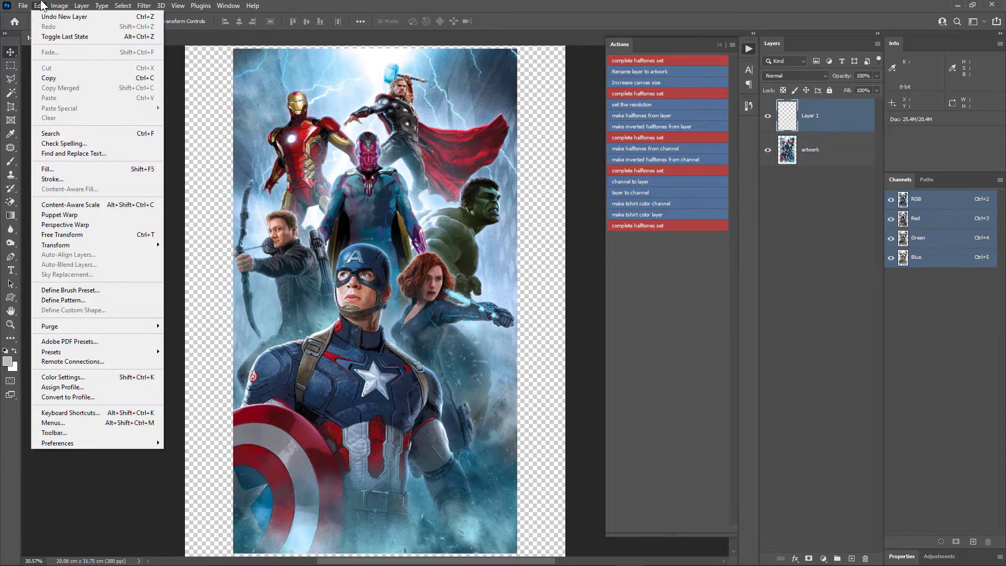
click(80, 164)
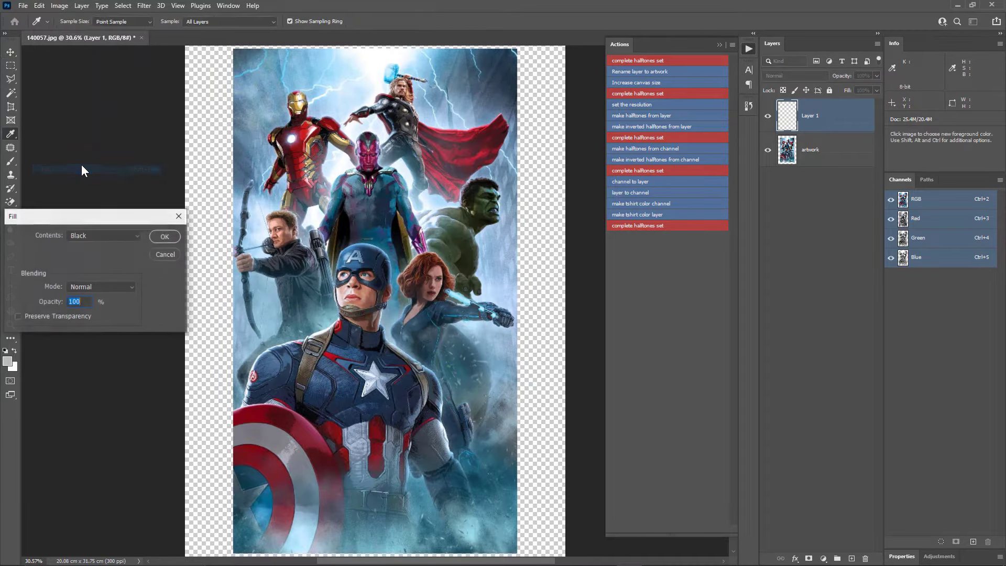
click(103, 236)
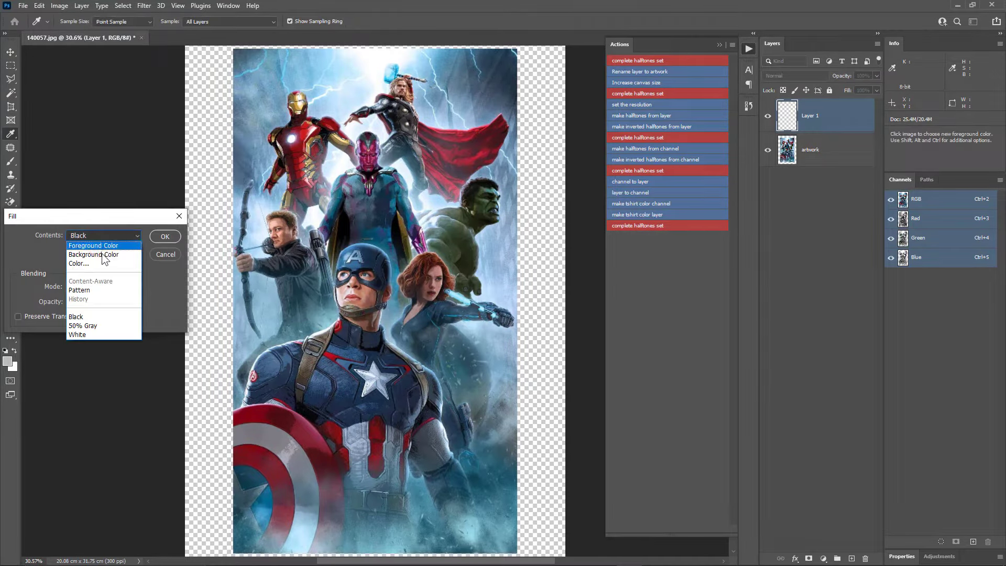
click(95, 332)
click(163, 237)
key(v)
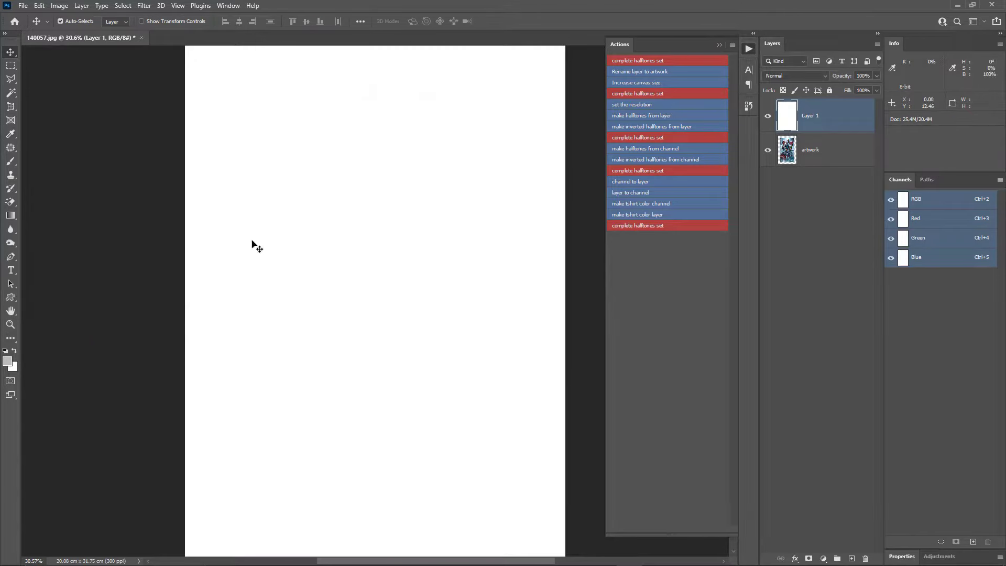
- Place the white layer beneath the artwork layer and merge the two layers
drag(827, 122, 834, 186)
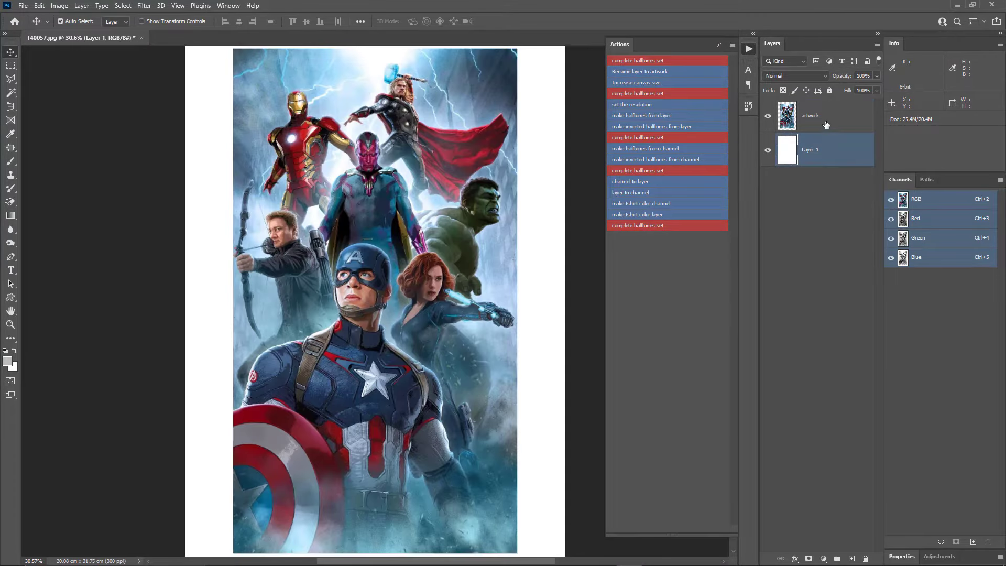
shift+click(826, 121)
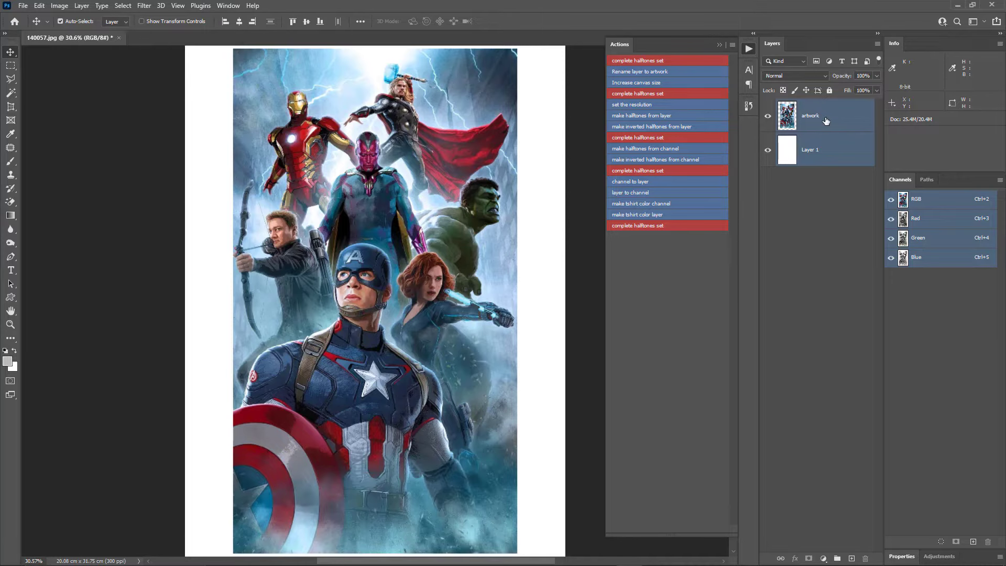
click(82, 6)
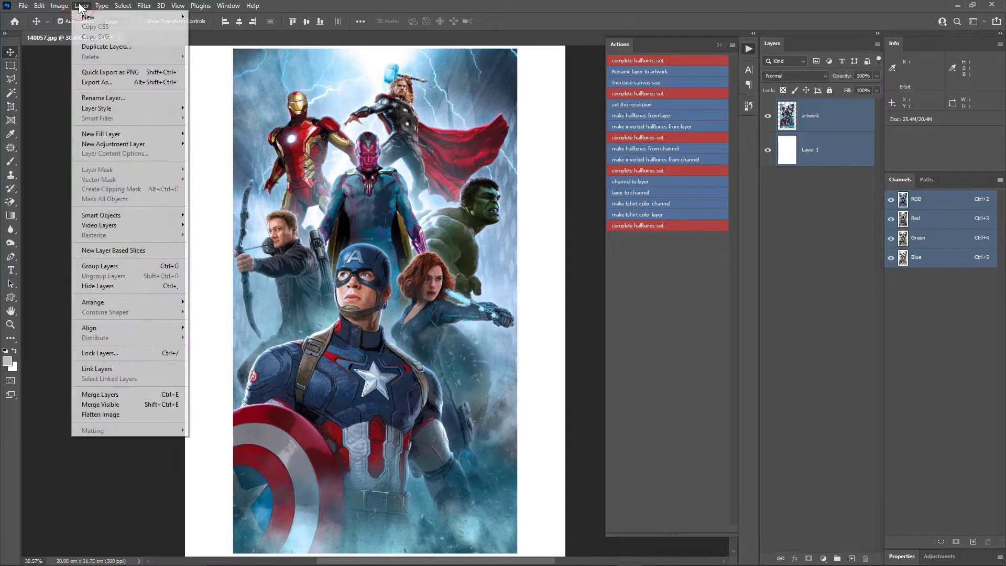
click(110, 396)
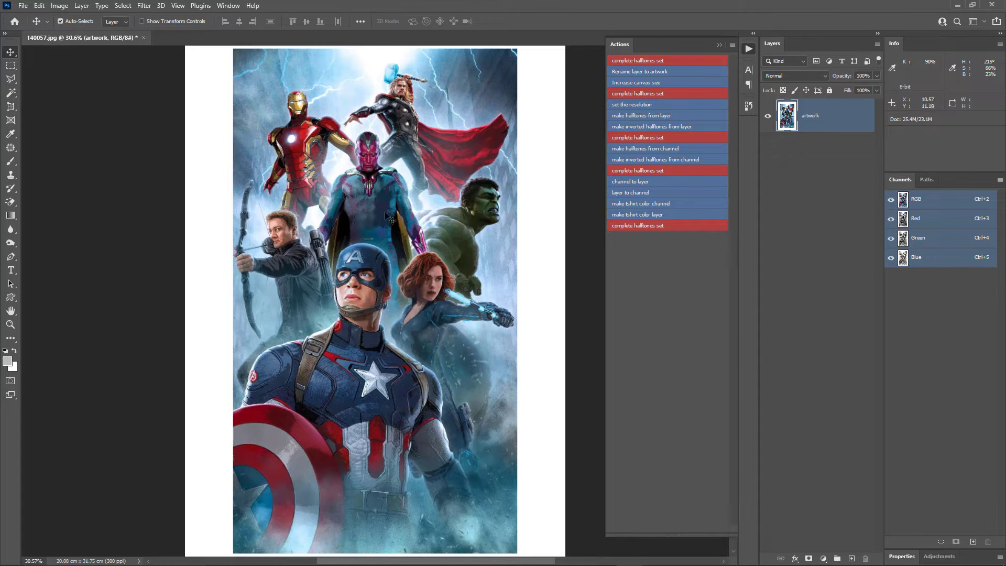
- Adjust the artwork's RGB input levels to a black point of 8, midtone of 1.11 and white point of 238
click(59, 6)
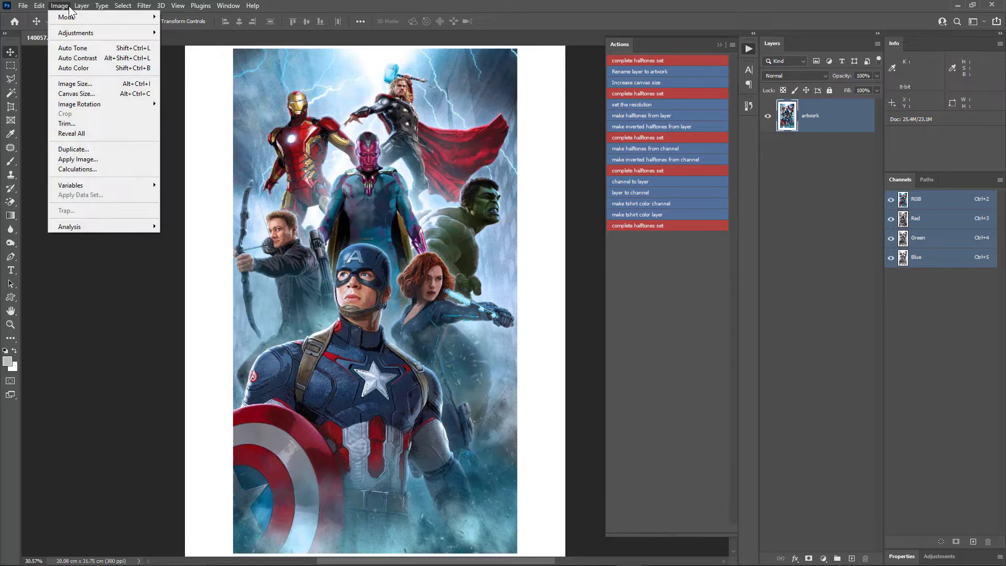
mouse_move(79, 32)
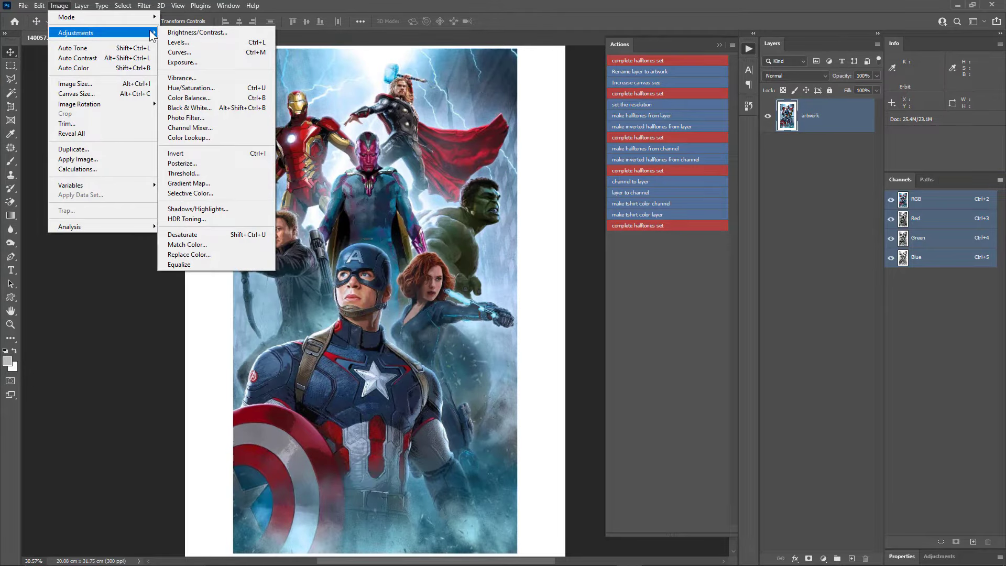
click(194, 44)
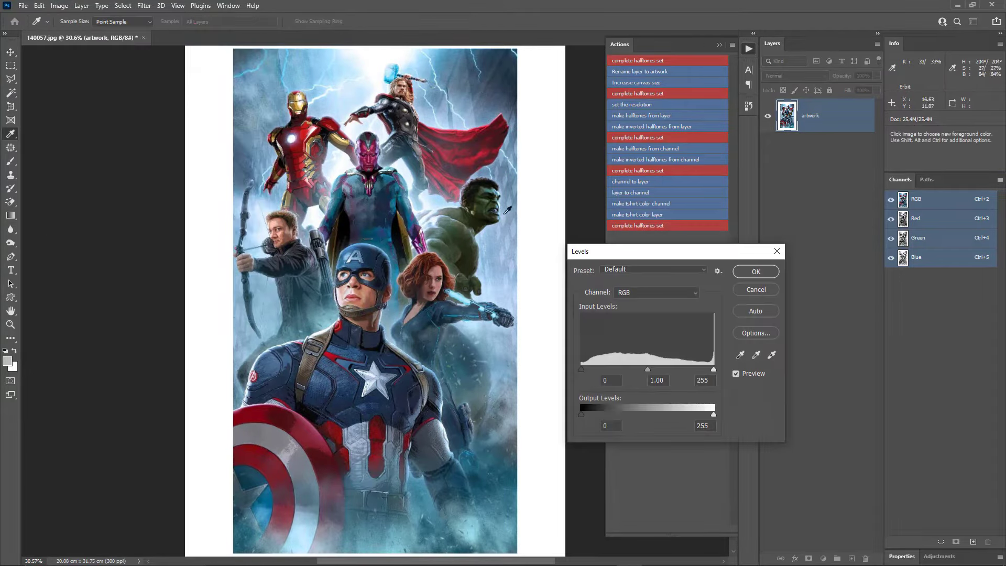
drag(581, 251, 558, 260)
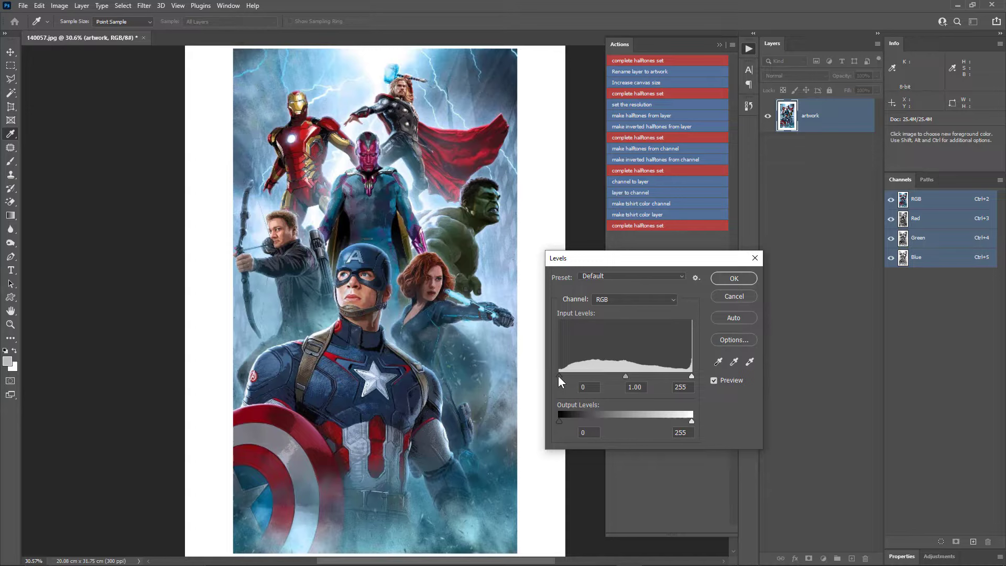
mouse_move(559, 376)
mouse_down()
mouse_move(586, 375)
mouse_move(564, 378)
mouse_up()
drag(692, 377, 691, 377)
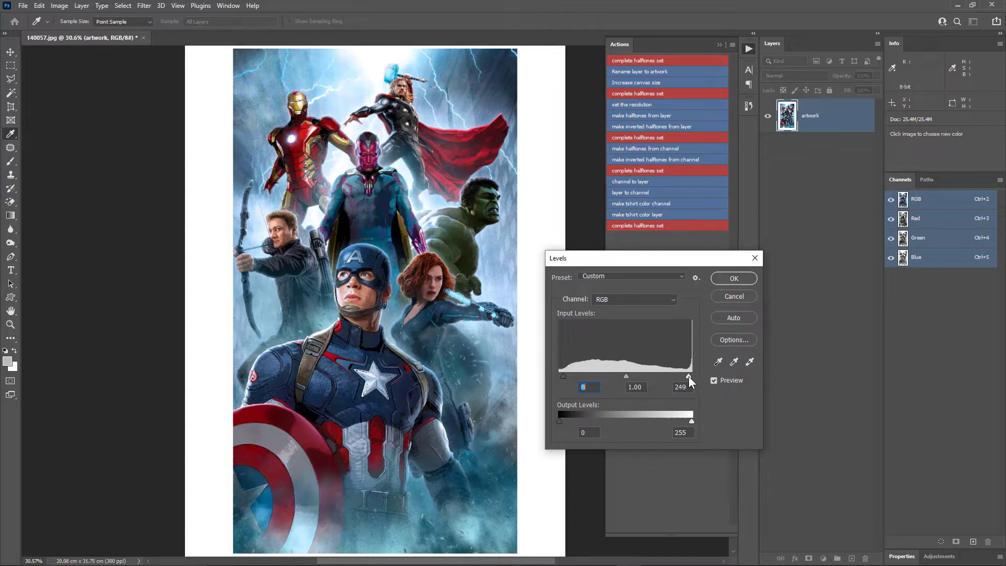
drag(682, 376, 680, 375)
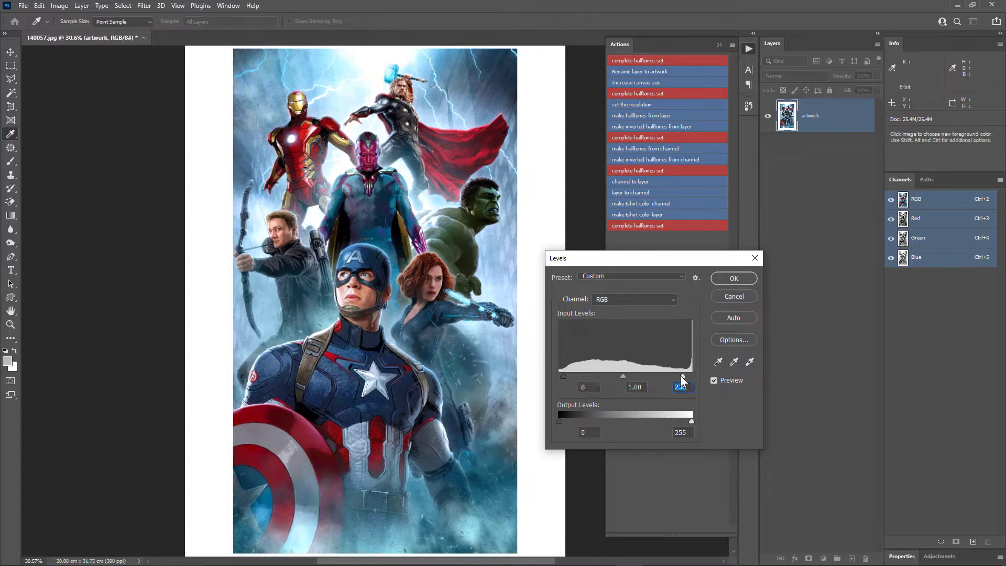
click(623, 376)
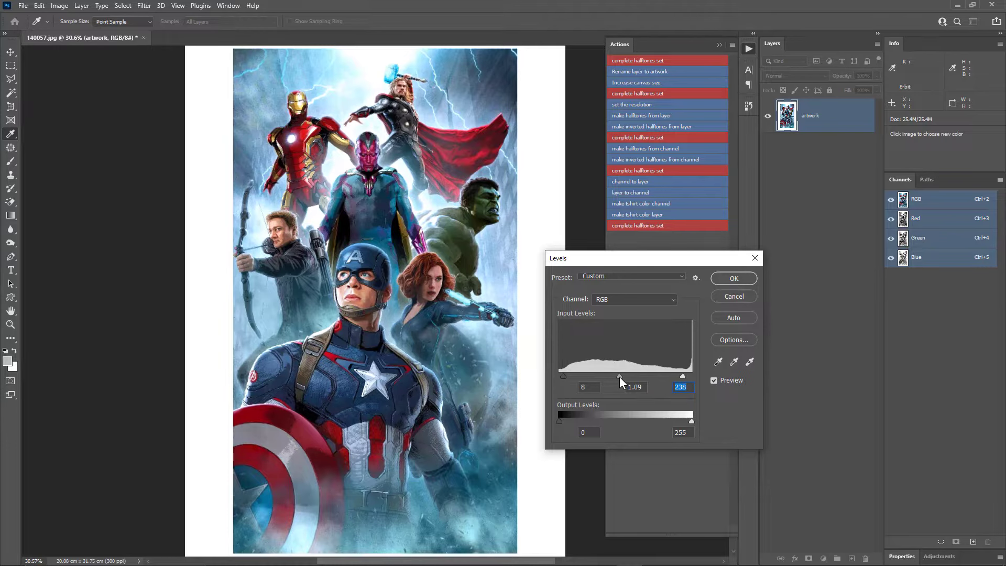
key(shift+Tab)
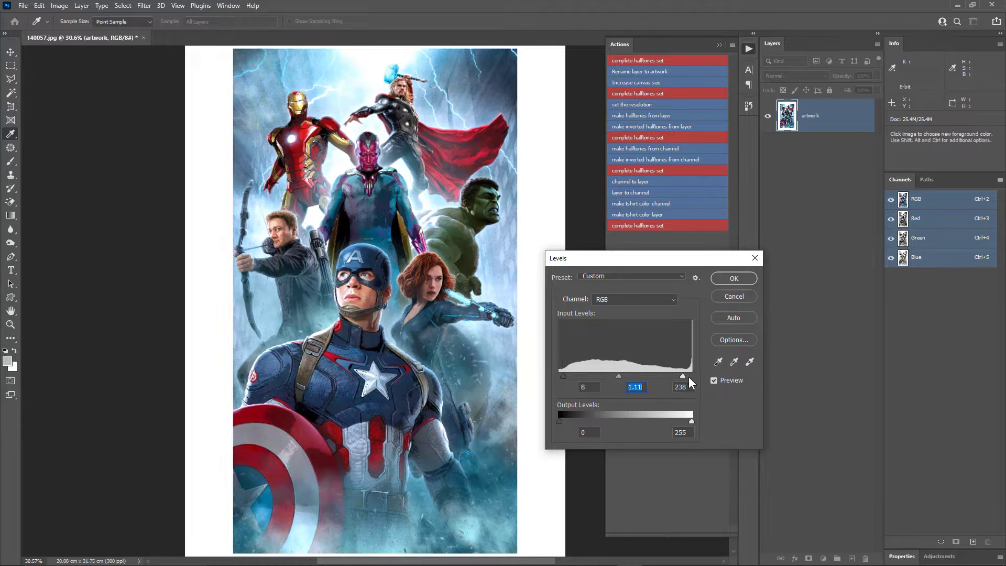
- Compare the artwork with and without the Levels preview and apply the adjustment
click(714, 380)
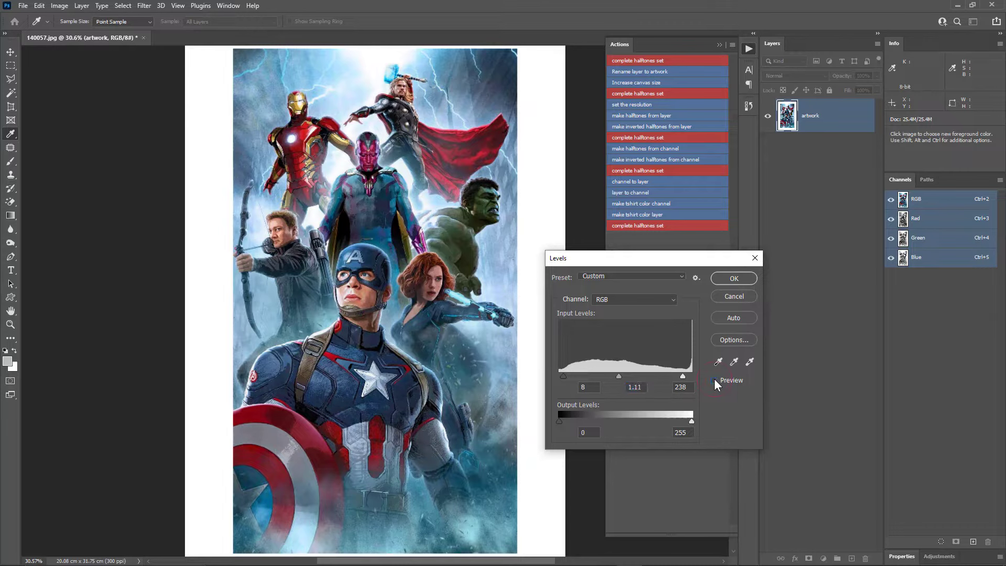
click(715, 380)
click(715, 380)
click(715, 380)
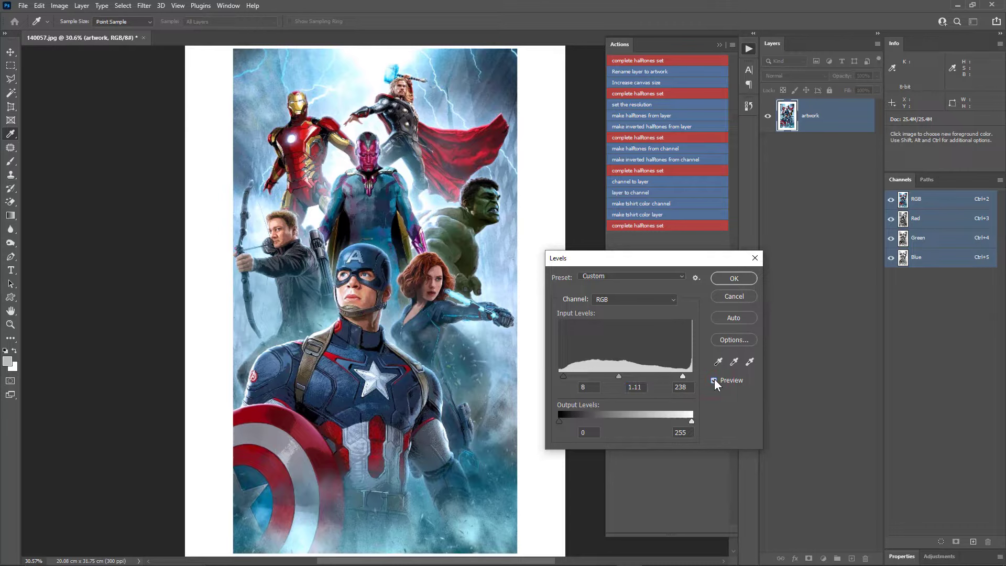
click(733, 280)
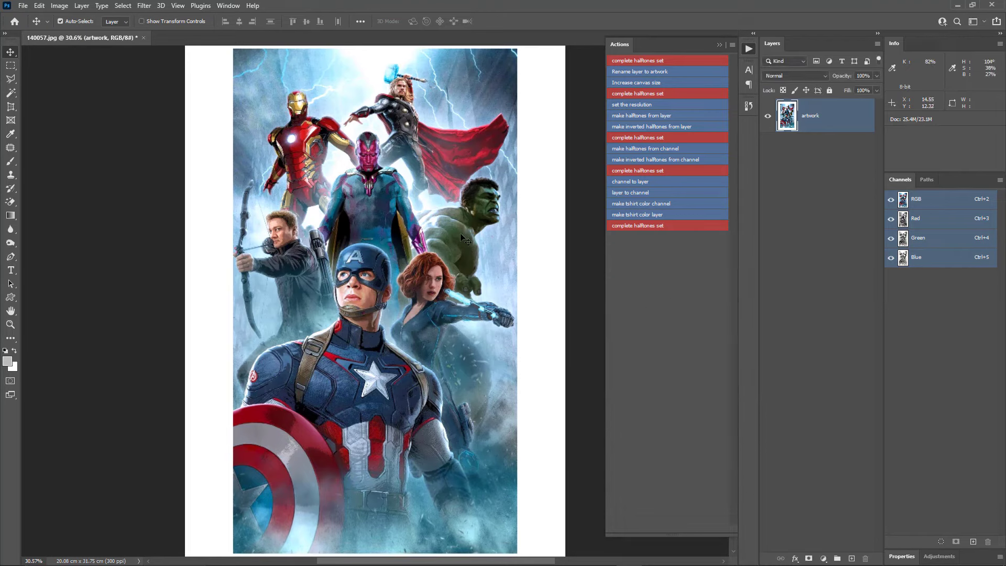
- Raise the artwork's Vibrance to +51, compare it with the unadjusted version, and apply it
click(60, 5)
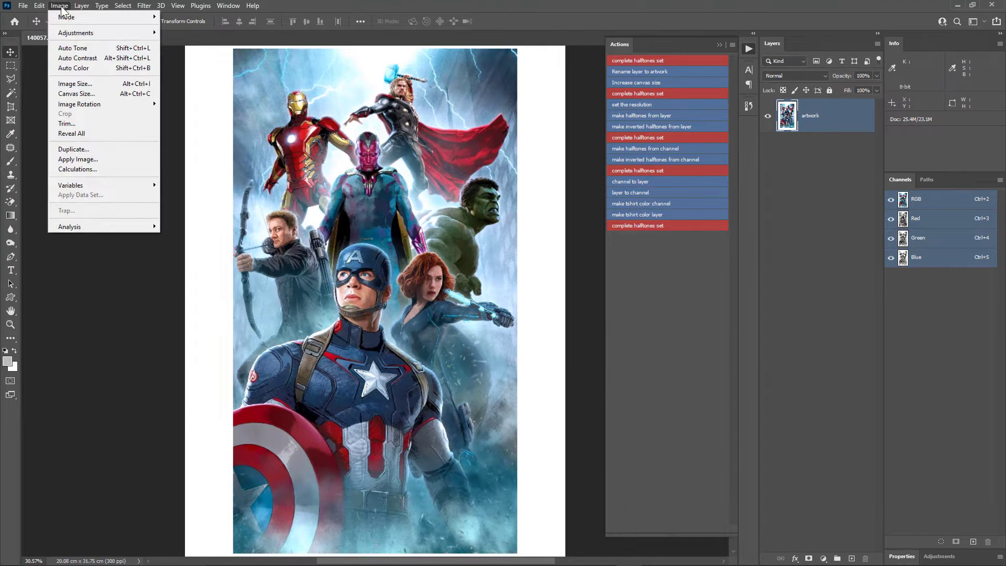
mouse_move(71, 36)
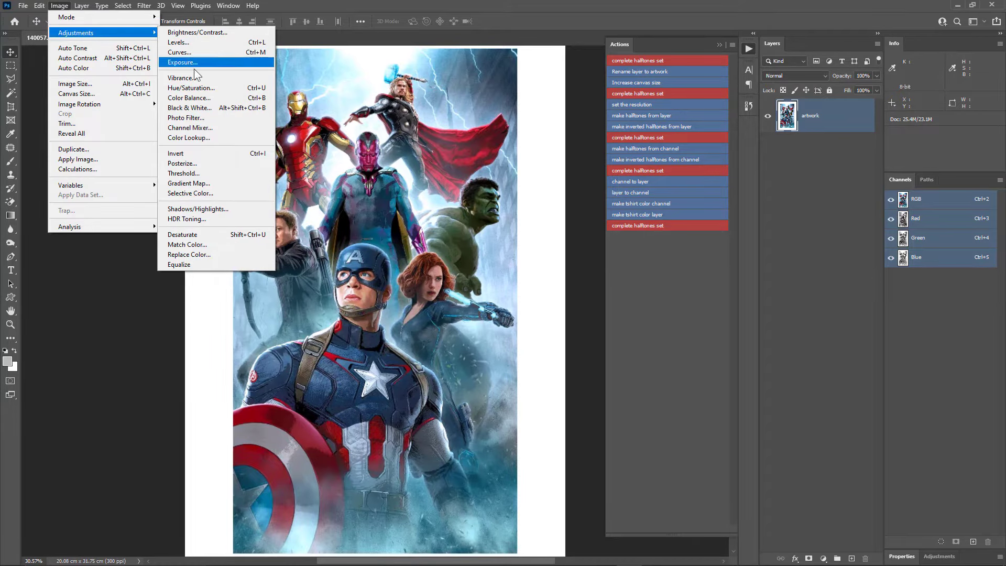
click(204, 78)
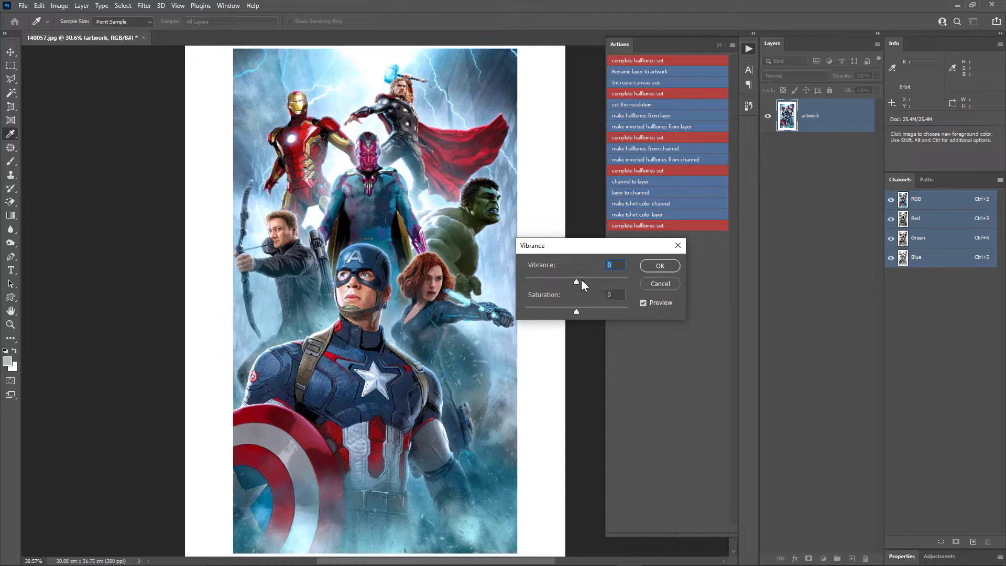
drag(575, 282, 592, 284)
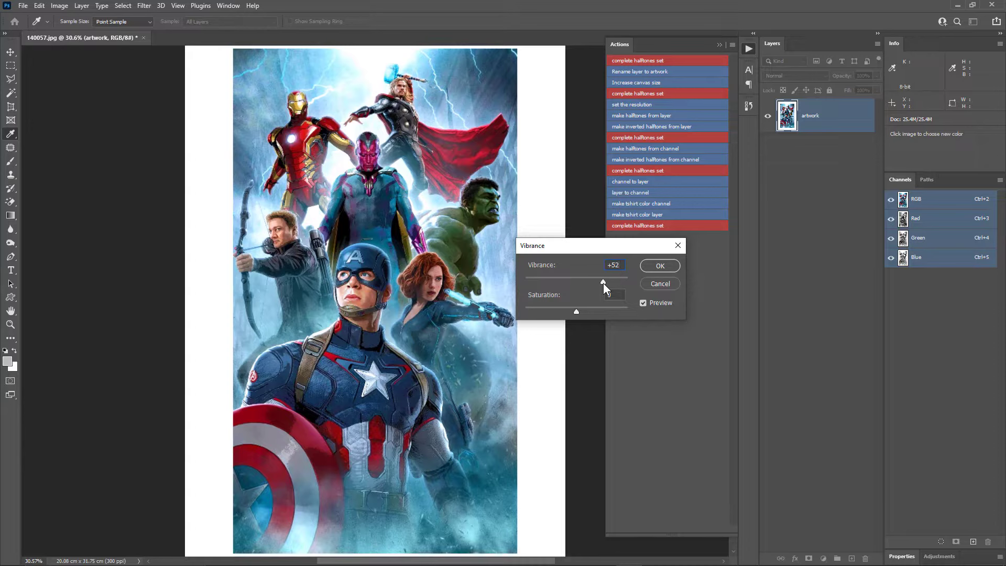
mouse_move(603, 283)
mouse_down()
mouse_move(635, 284)
mouse_move(608, 290)
mouse_up()
click(603, 284)
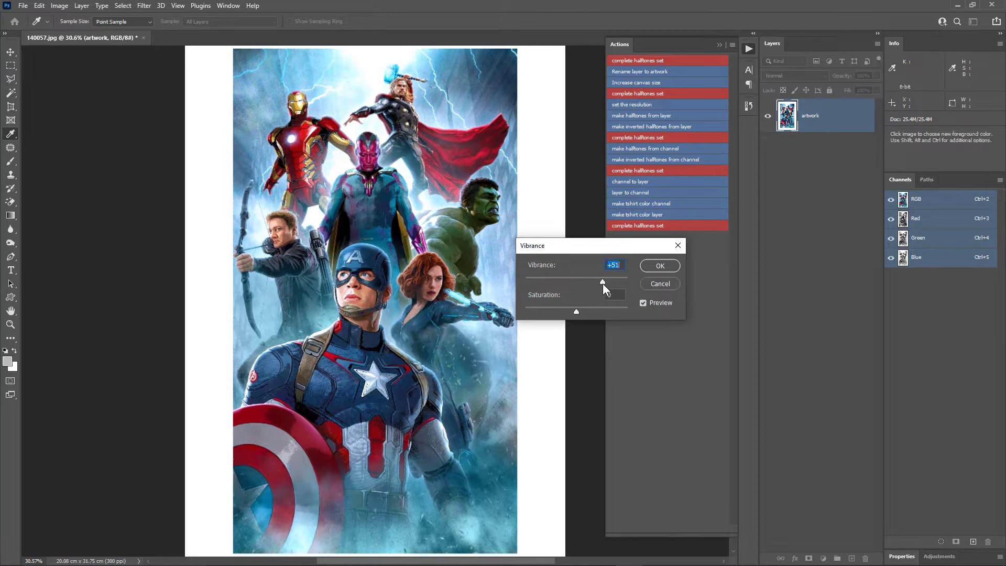
click(643, 302)
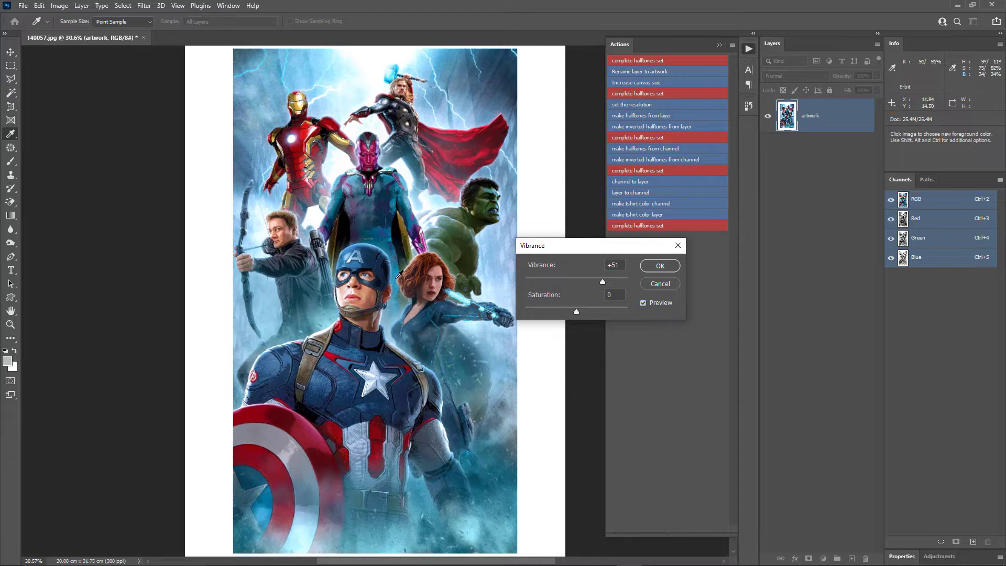
click(659, 266)
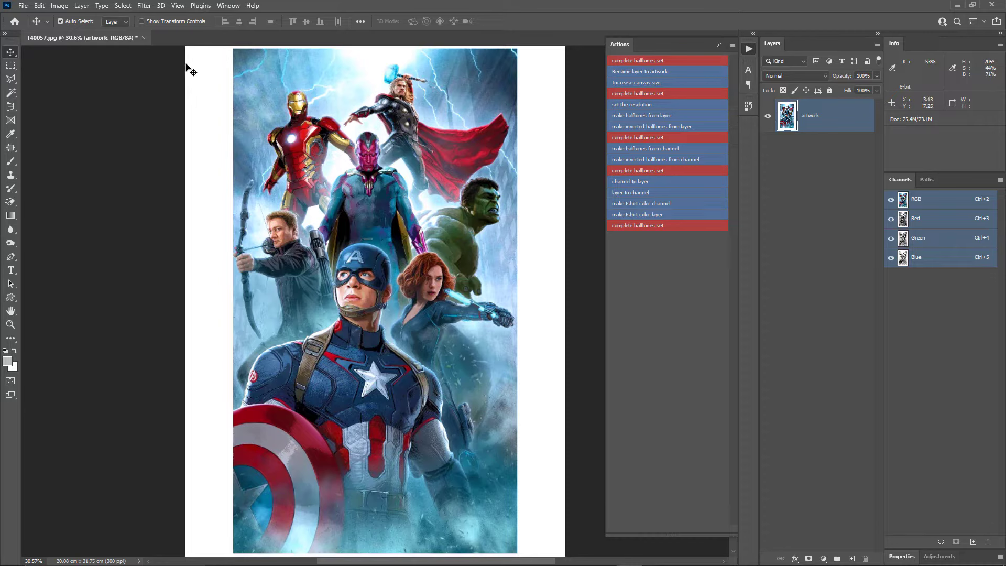
- Convert the image to CMYK Color mode, undoing and redoing the conversion to compare it with the RGB version
click(59, 6)
mouse_move(68, 22)
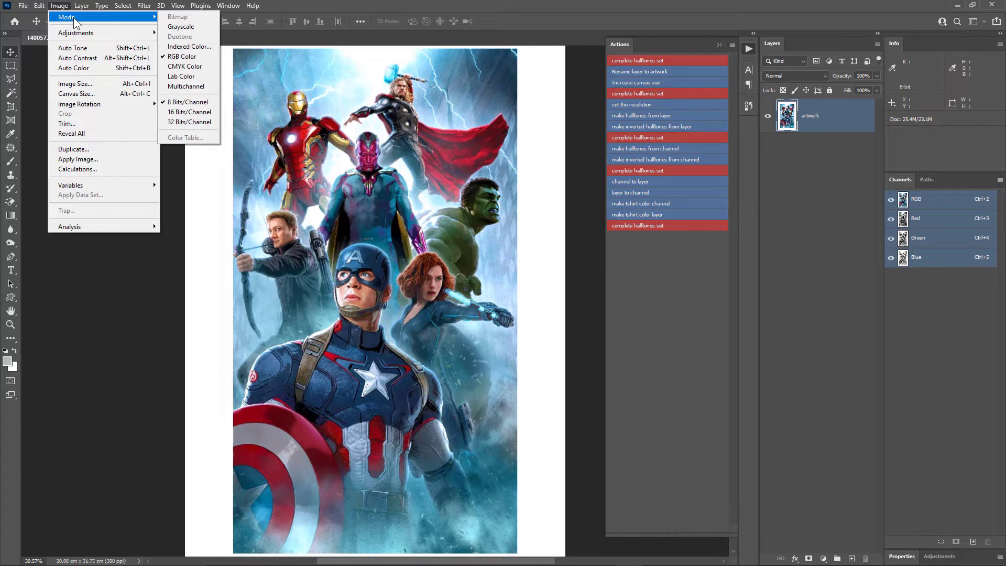
click(195, 68)
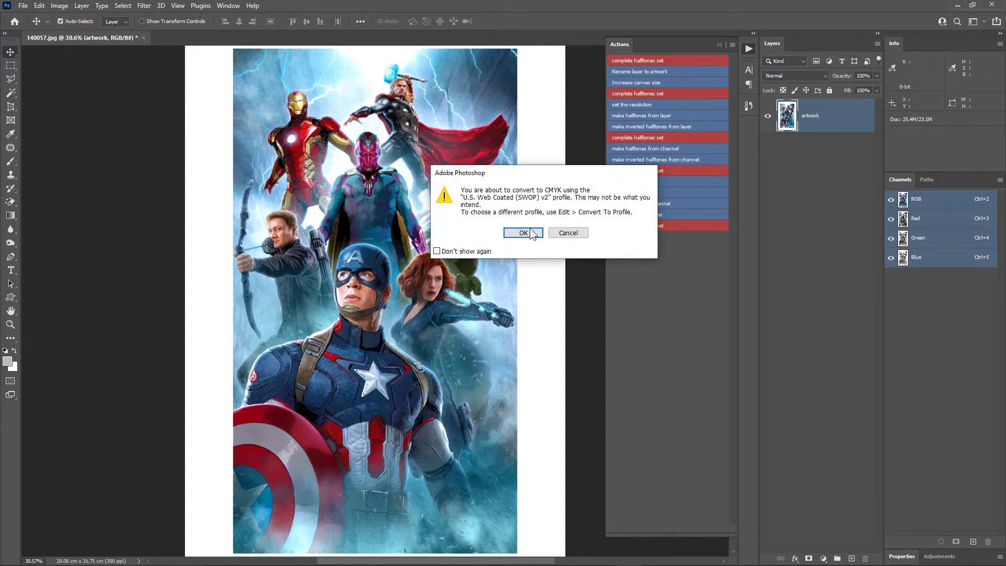
click(524, 232)
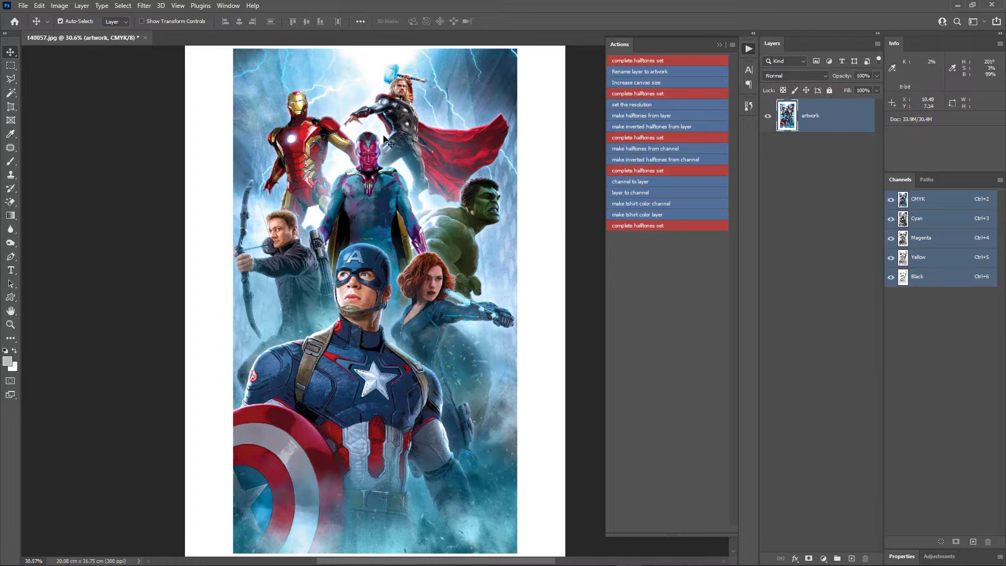
key(ctrl+z)
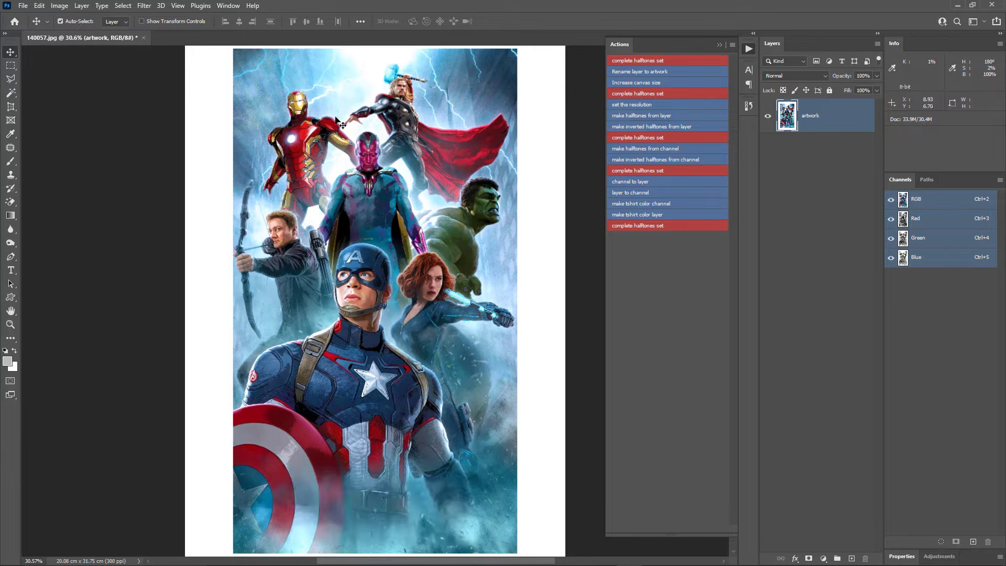
key(ctrl+shift+z)
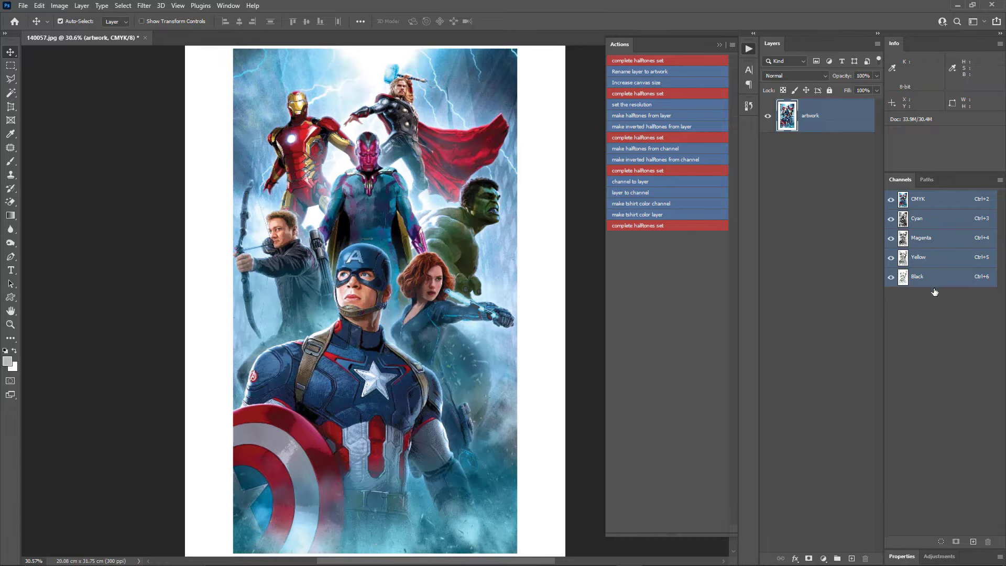
- View the Cyan channel alone, add Magenta, Yellow and Black one by one, and toggle Black to examine its effect
click(925, 221)
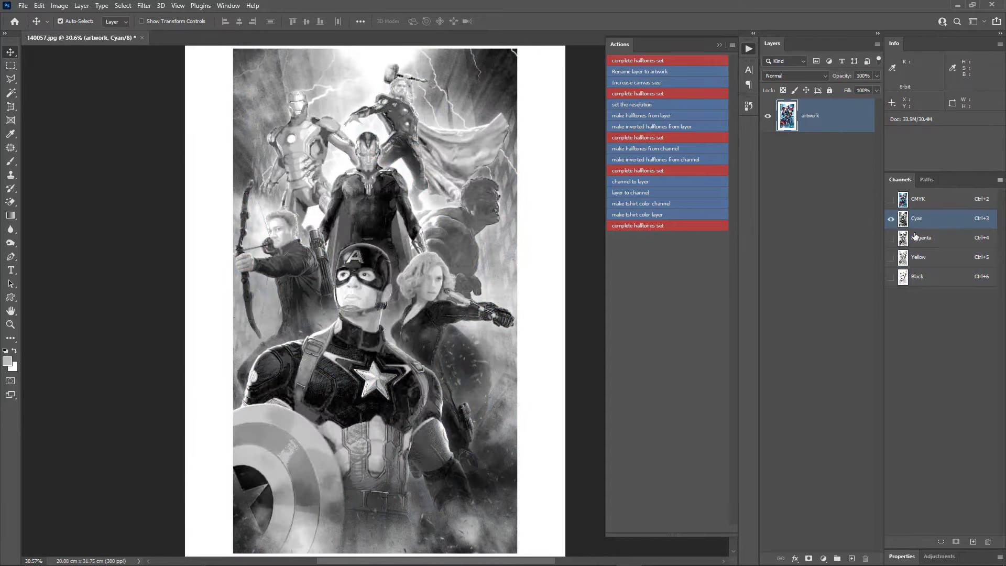
click(891, 238)
click(891, 258)
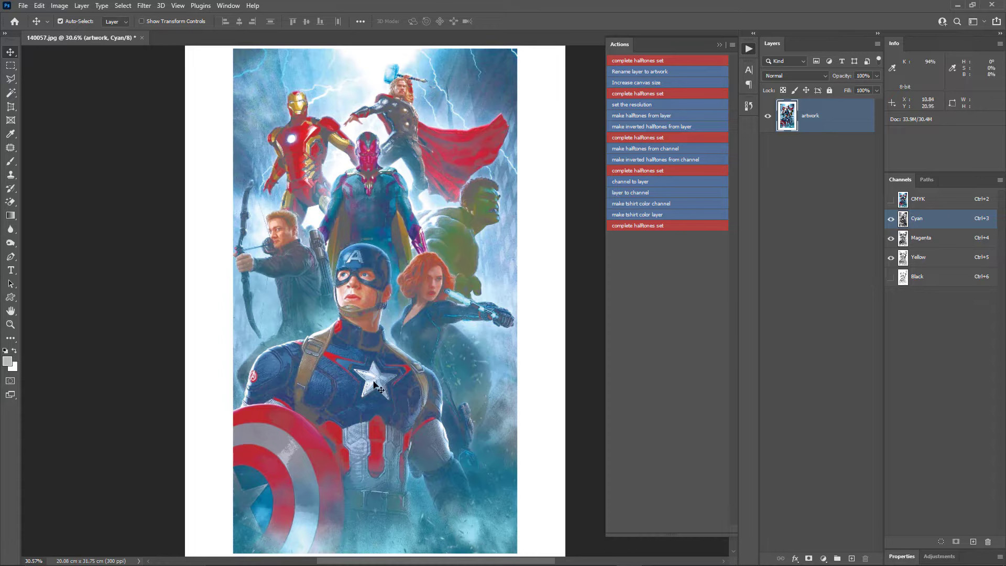
click(890, 282)
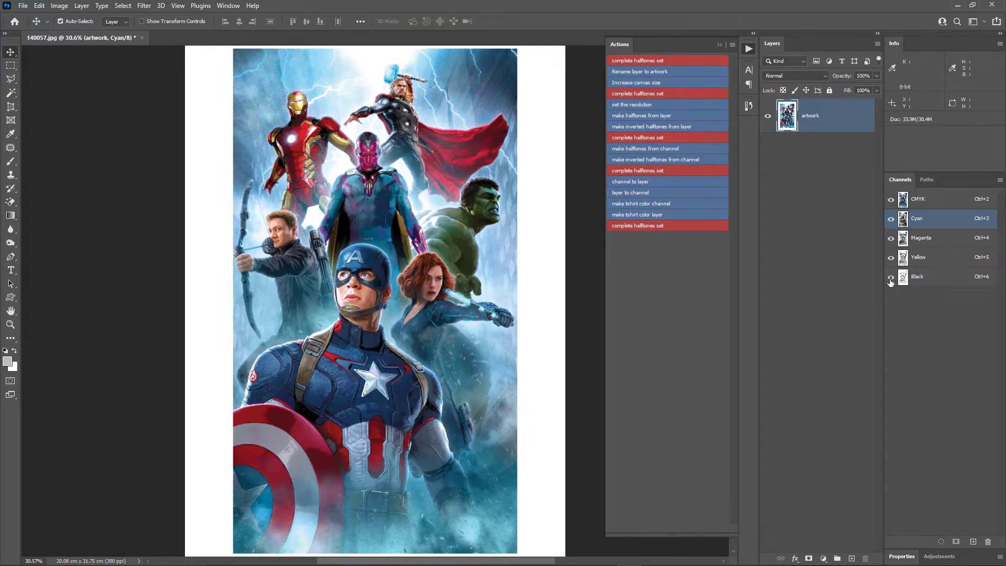
click(891, 278)
click(891, 278)
- Run the "make tshirt color channel" action and set the Tshirt color spot channel's ink color to white (ffffff)
click(668, 204)
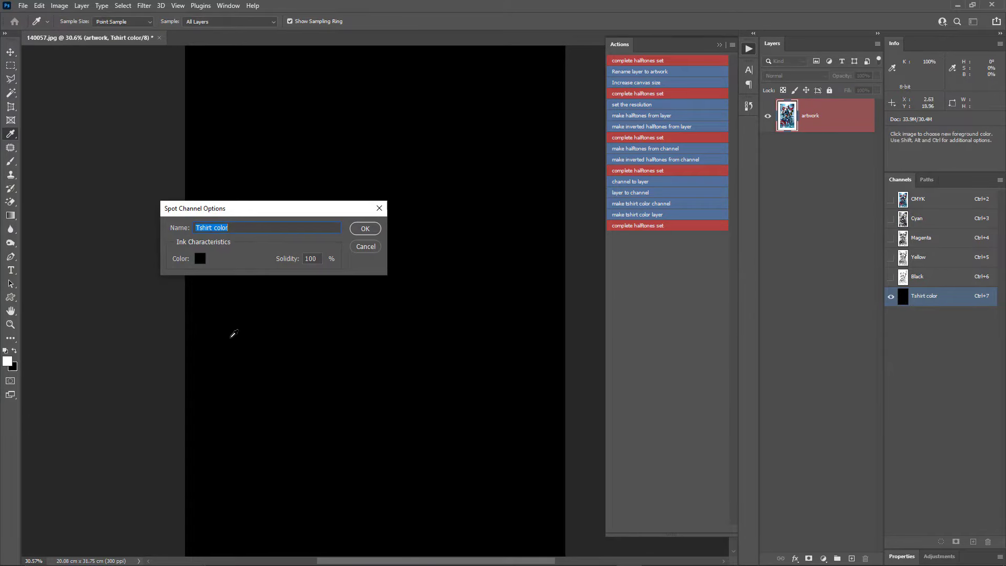
click(200, 258)
drag(522, 259, 431, 194)
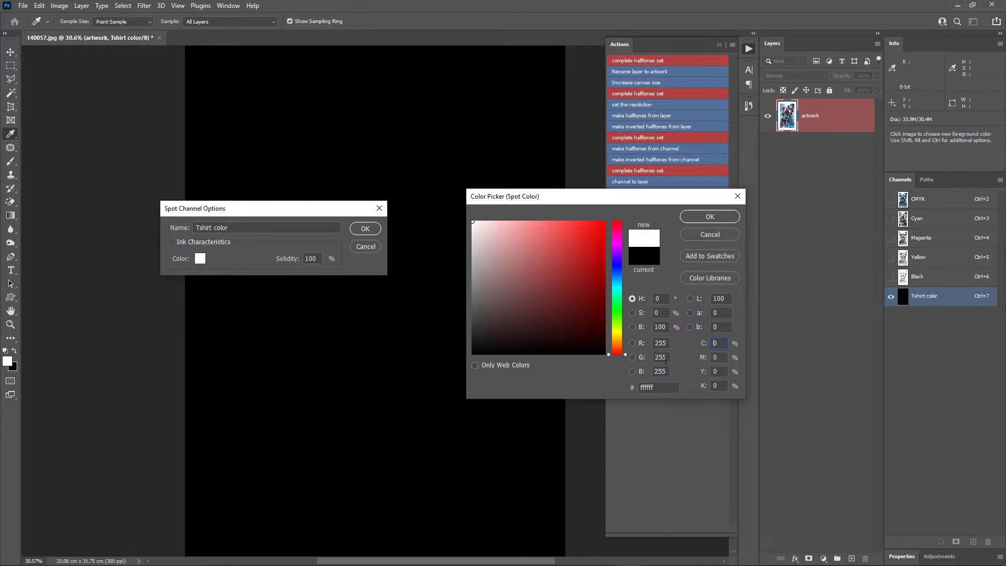
click(701, 216)
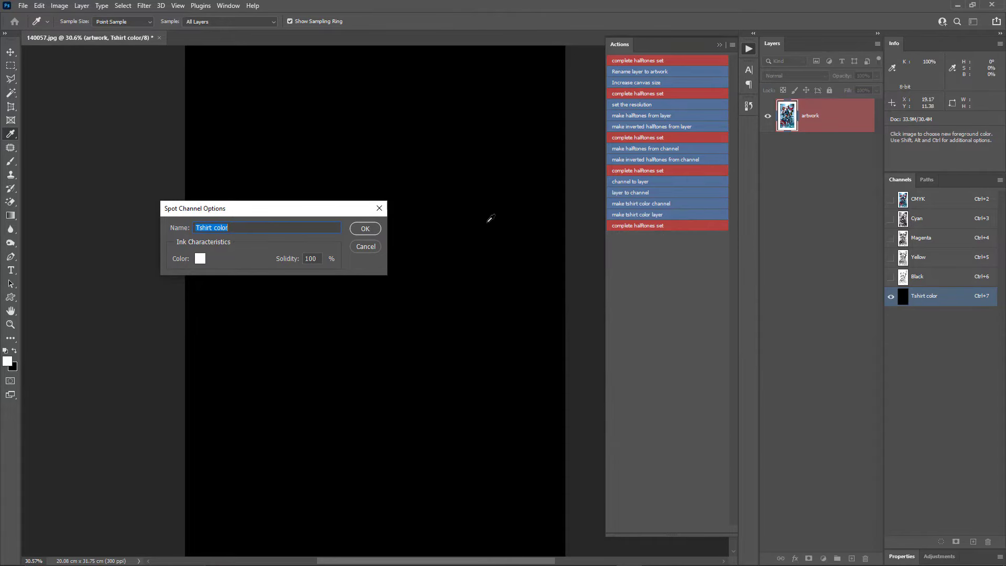
click(365, 229)
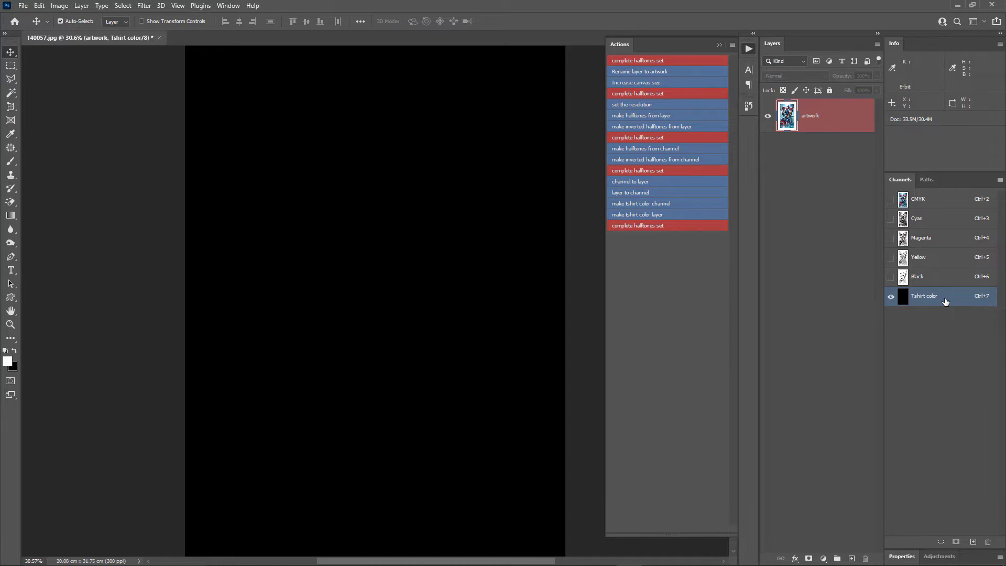
- Duplicate the Yellow channel within the same document as "Yellow copy"
click(934, 263)
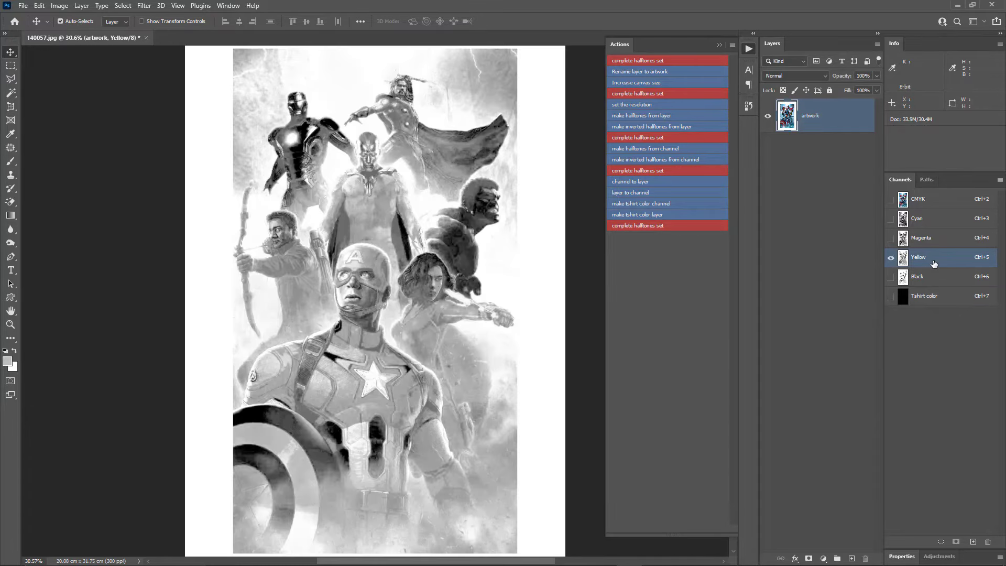
right_click(934, 263)
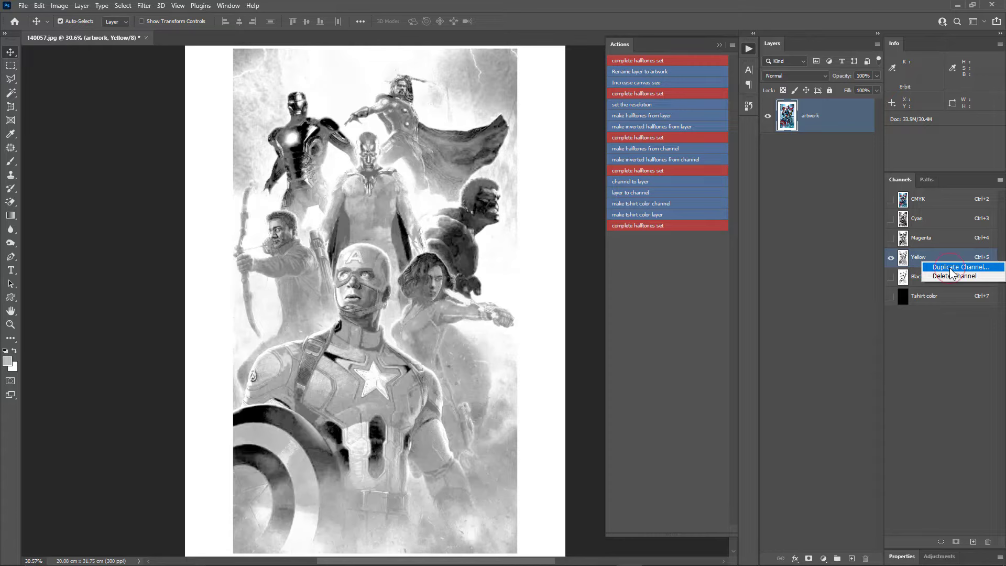
click(949, 267)
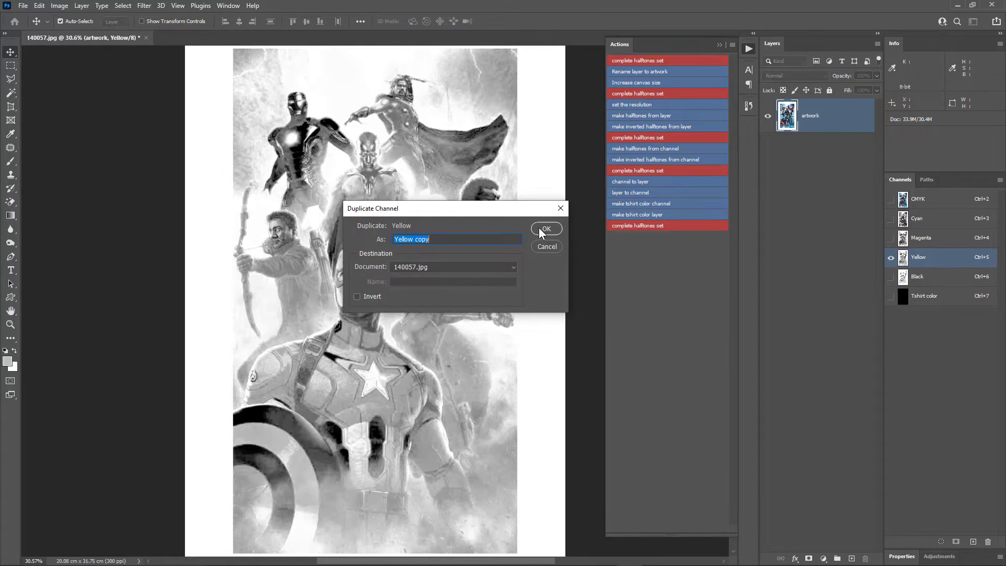
click(539, 228)
- Turn the Yellow copy channel into a spot color named Yellow with 0% solidity and ink color C 0, M 0, Y 100, K 0
click(903, 315)
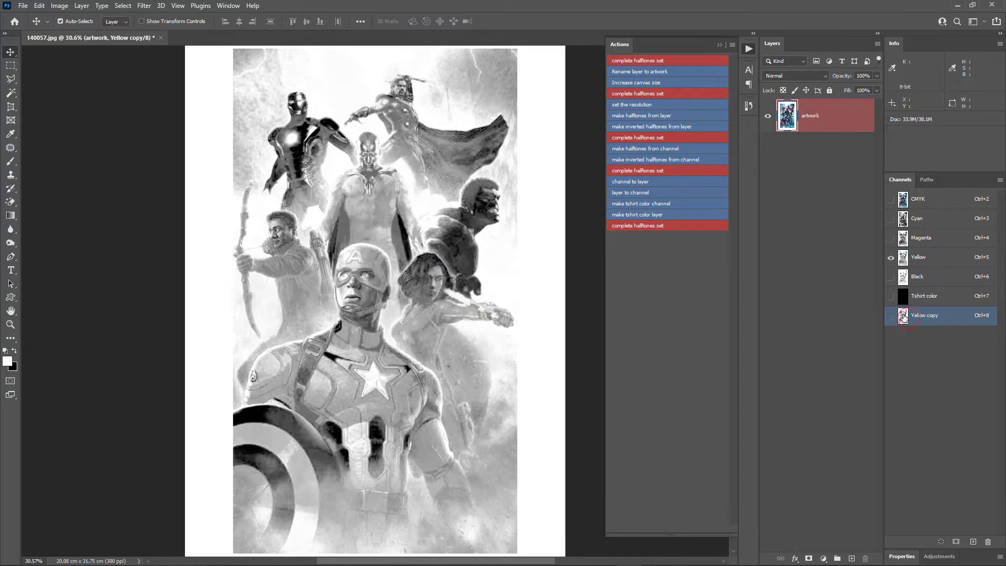
double_click(903, 316)
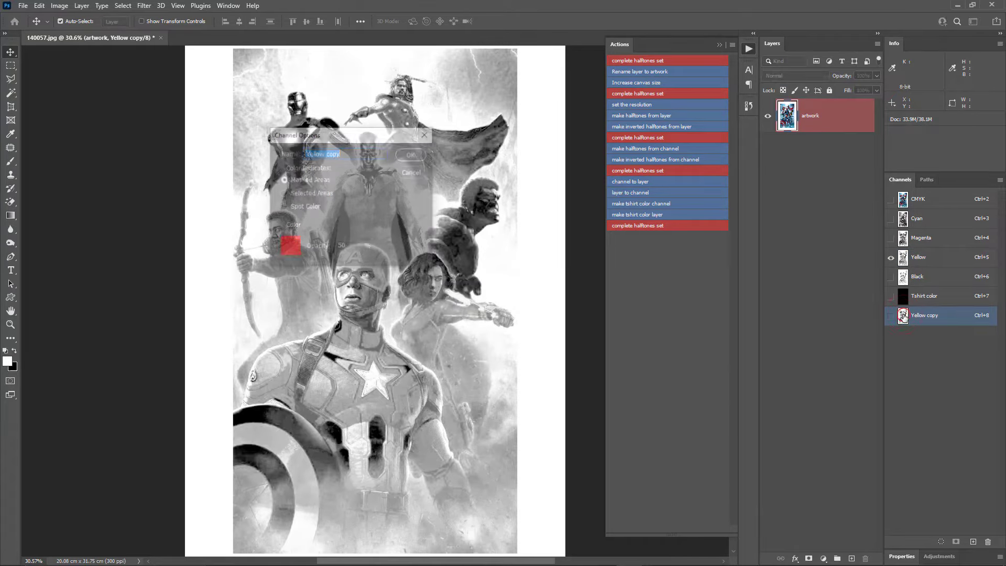
click(305, 207)
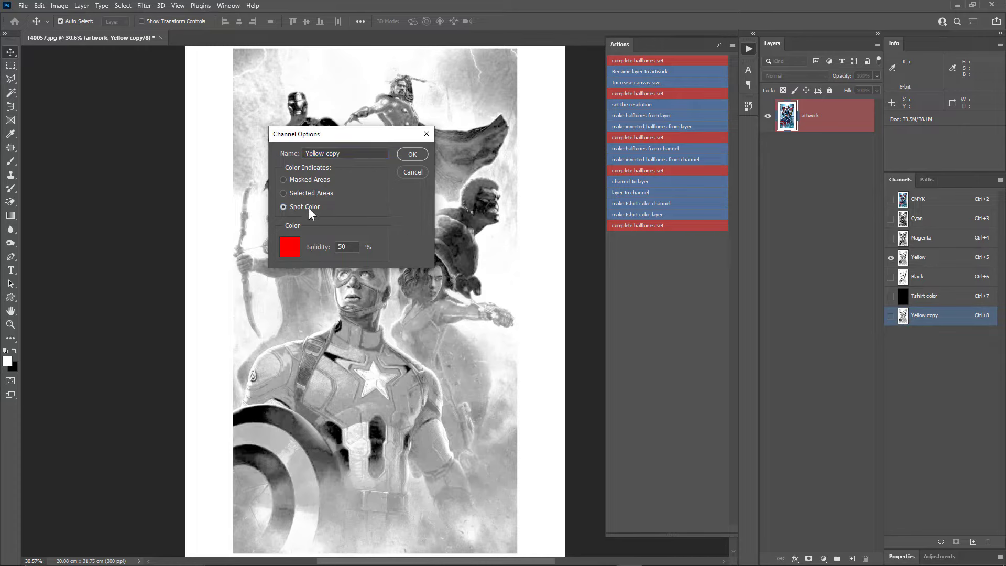
drag(355, 246, 327, 251)
click(291, 247)
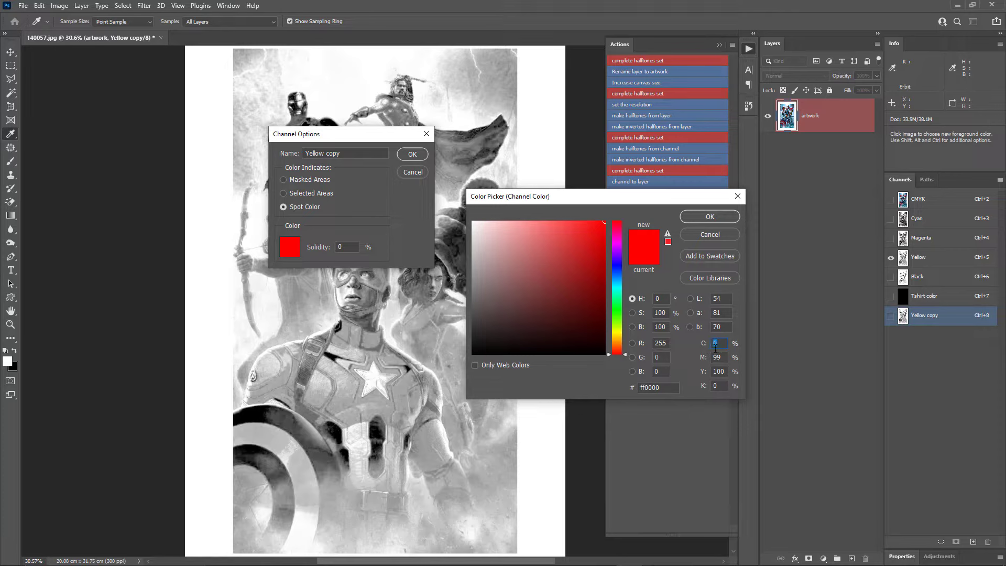
double_click(726, 373)
double_click(718, 358)
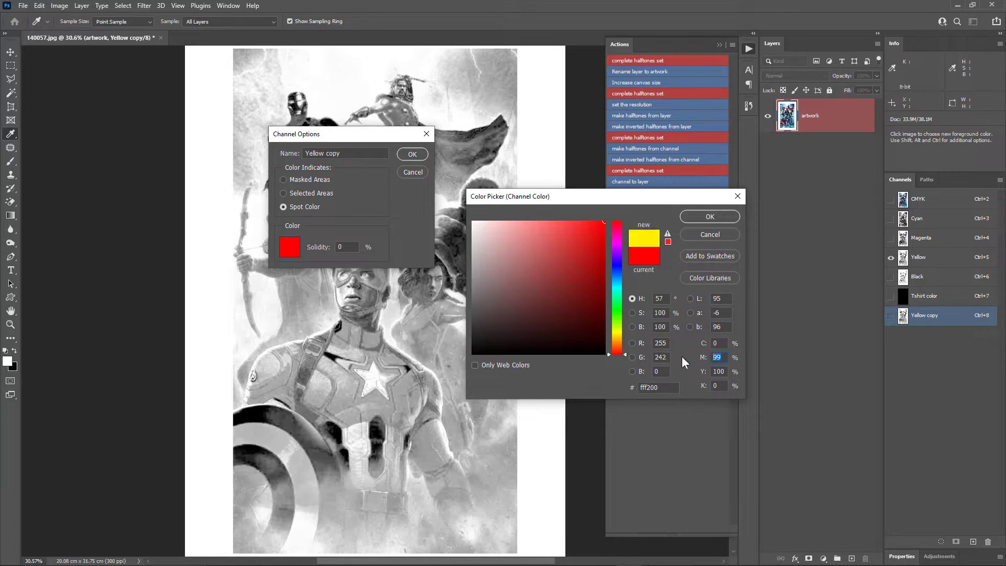
text(0)
click(709, 218)
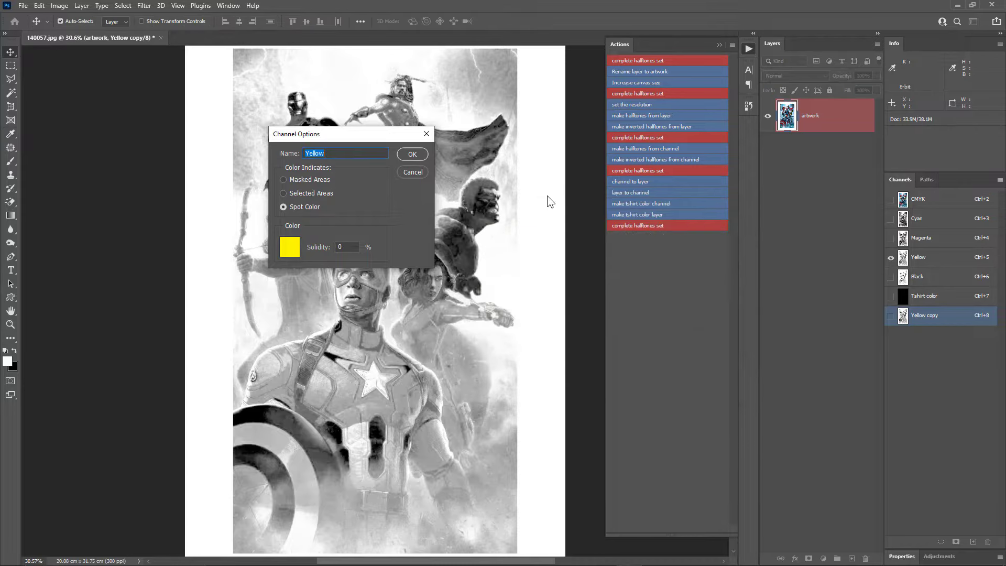
click(414, 154)
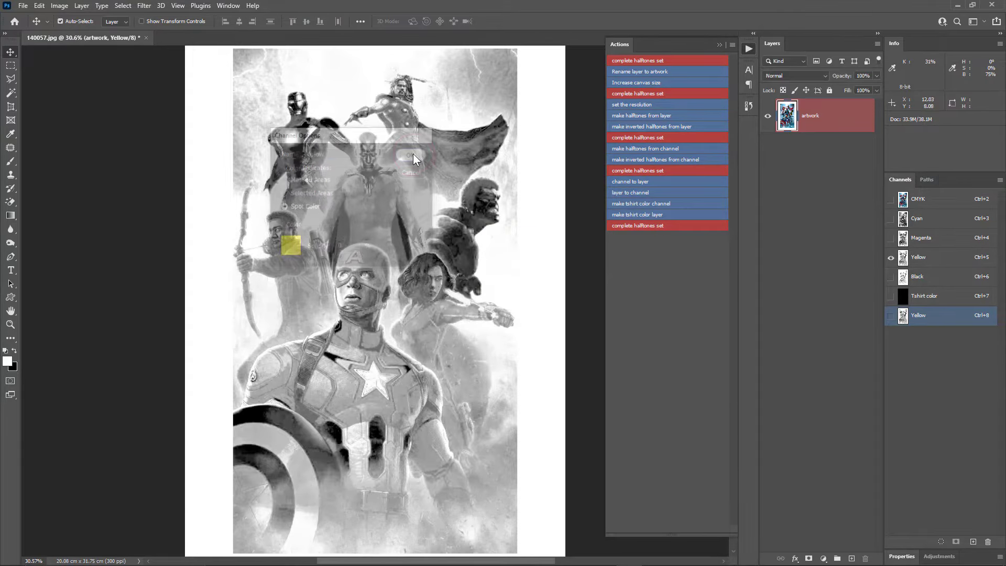
- Display only the Tshirt color and Yellow spot channels together to check the yellow ink
click(945, 297)
click(891, 316)
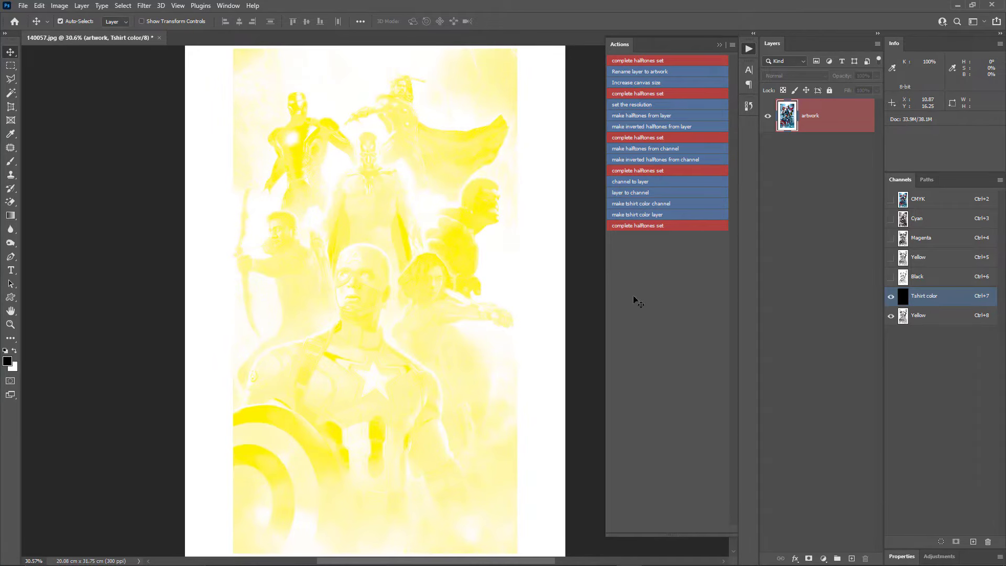
- Duplicate the process Magenta channel within the same document as "Magenta copy"
click(940, 239)
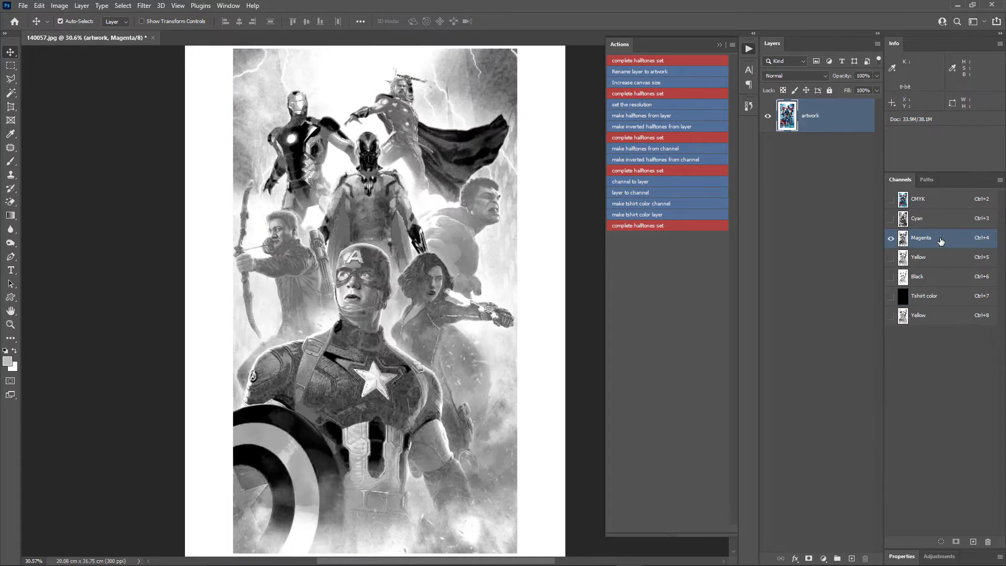
right_click(941, 241)
click(950, 244)
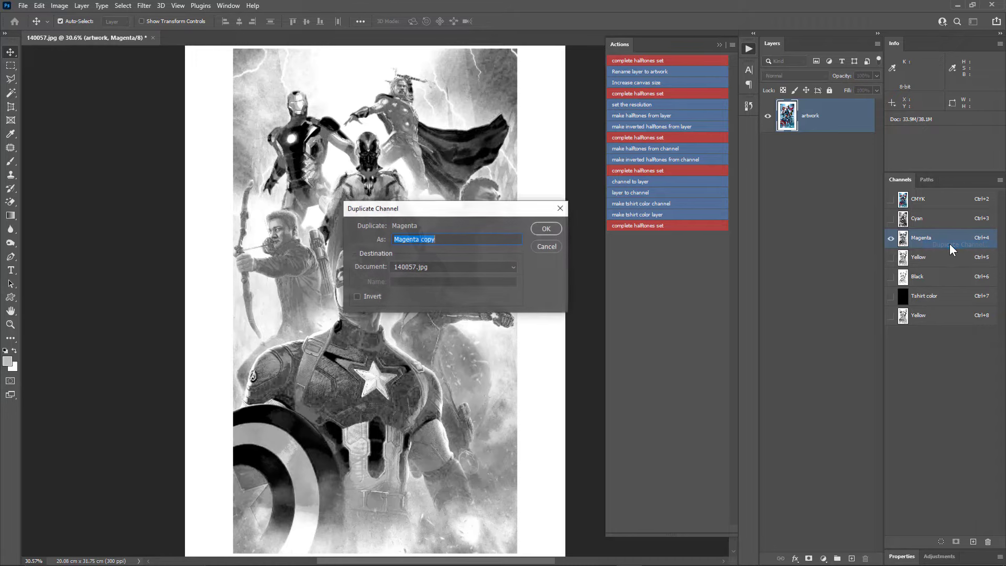
click(541, 228)
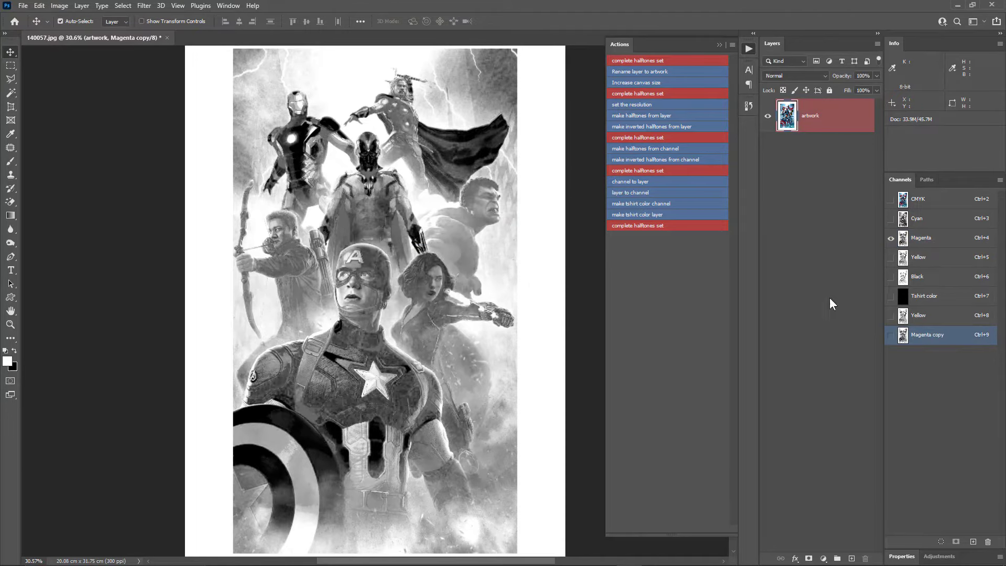
- Turn the Magenta copy channel into a spot color named Magenta with 0% solidity and ink color C 0, M 100, Y 0, K 0
double_click(902, 335)
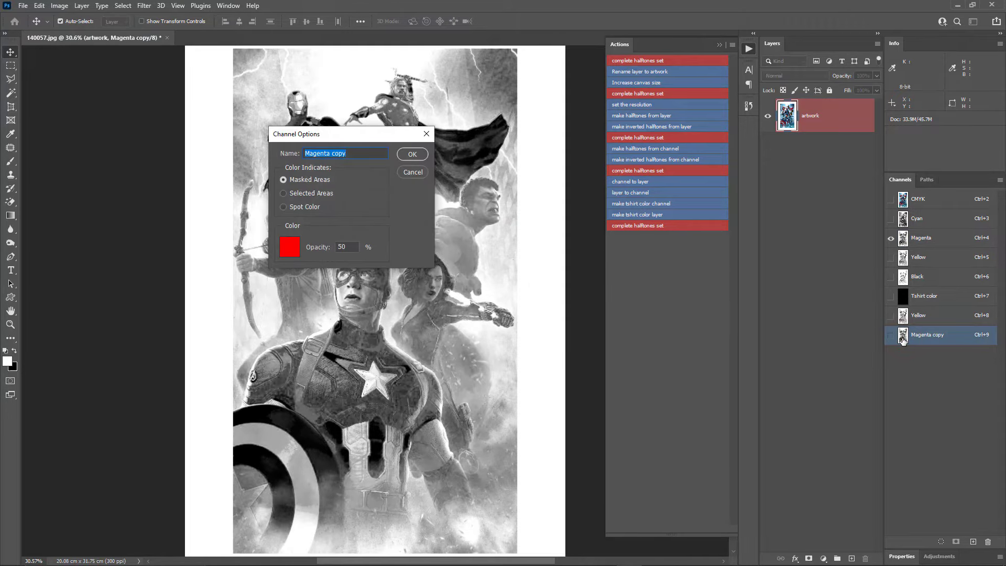
click(303, 207)
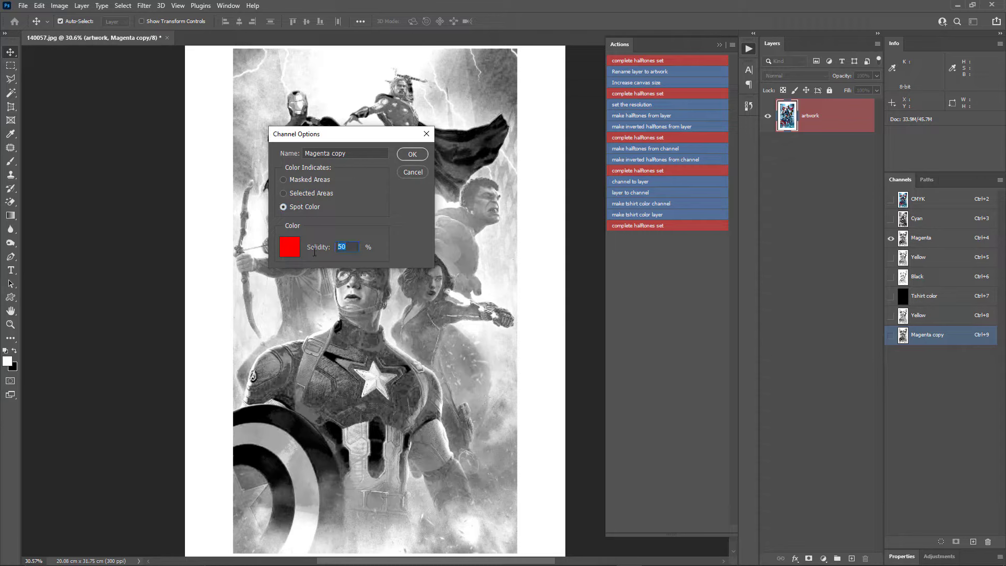
text(0)
click(290, 247)
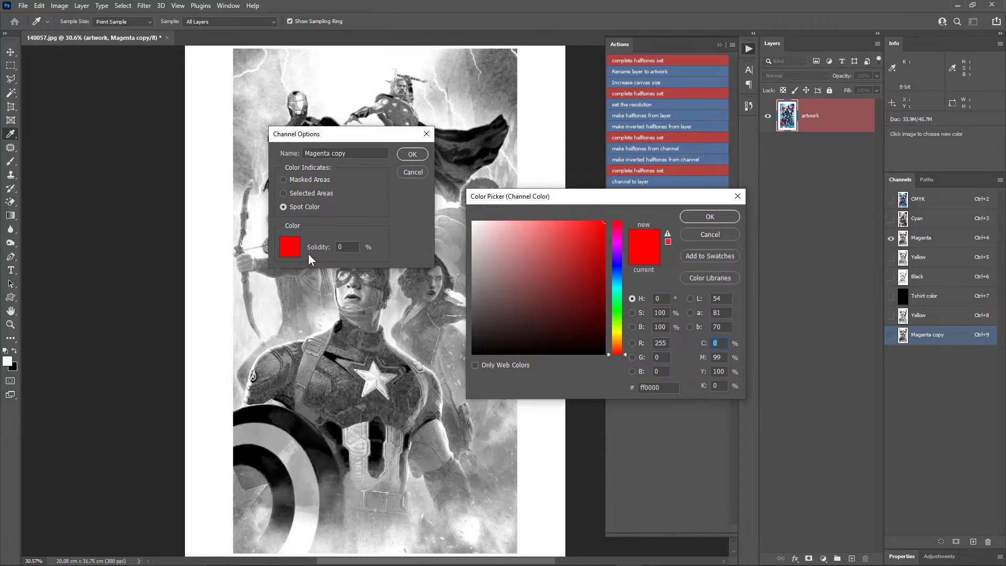
drag(724, 358, 706, 359)
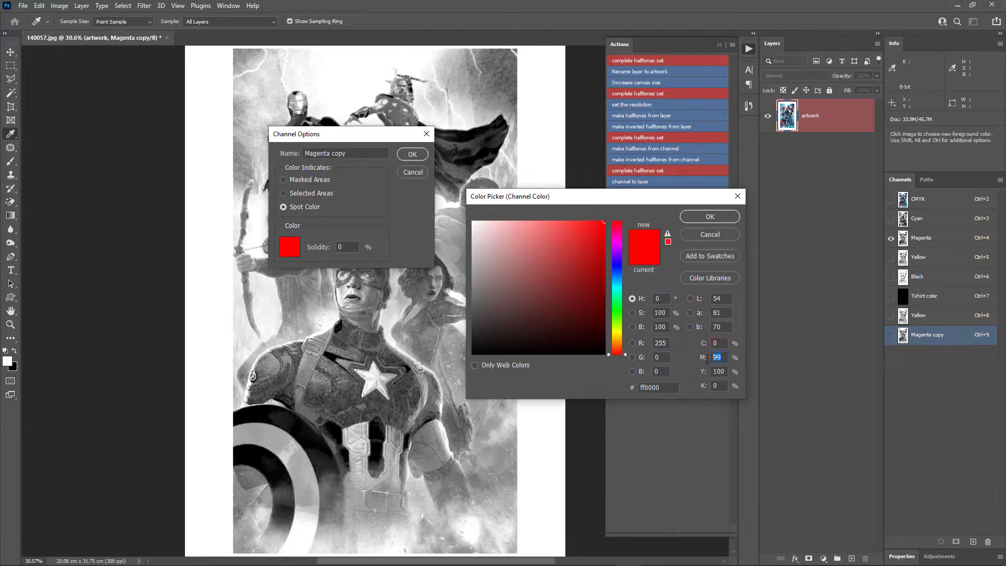
text(100)
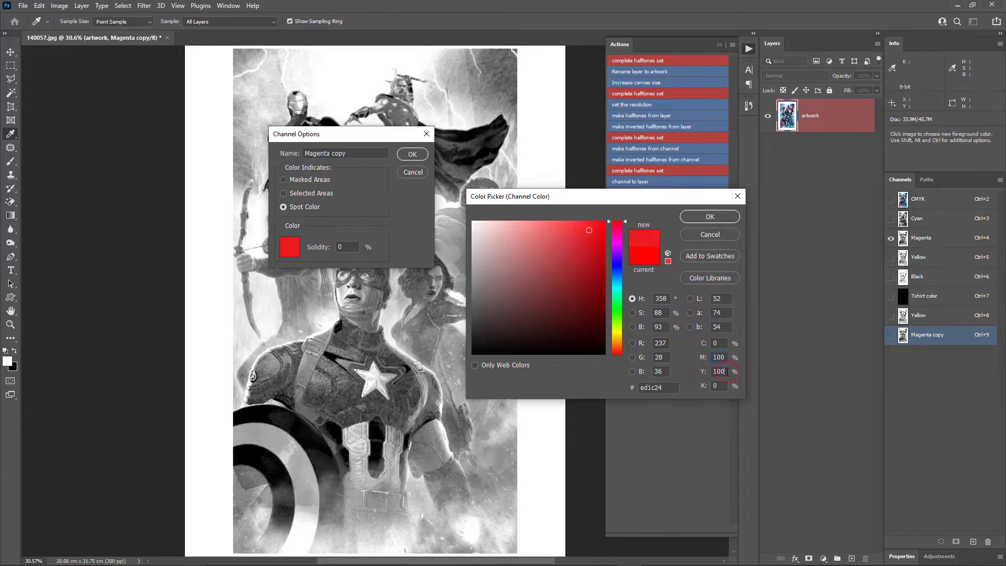
drag(727, 372, 695, 369)
text(0)
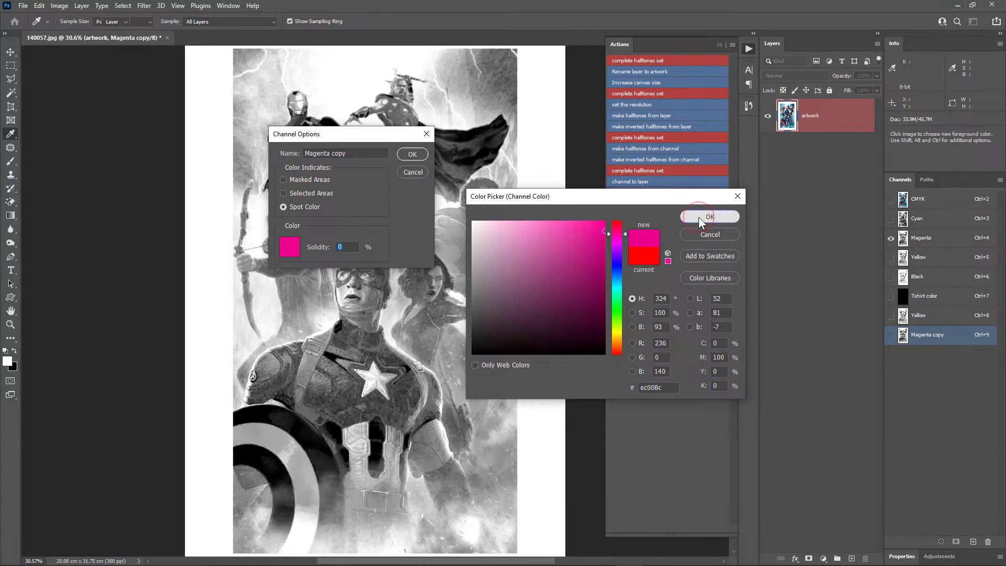
click(709, 216)
click(412, 155)
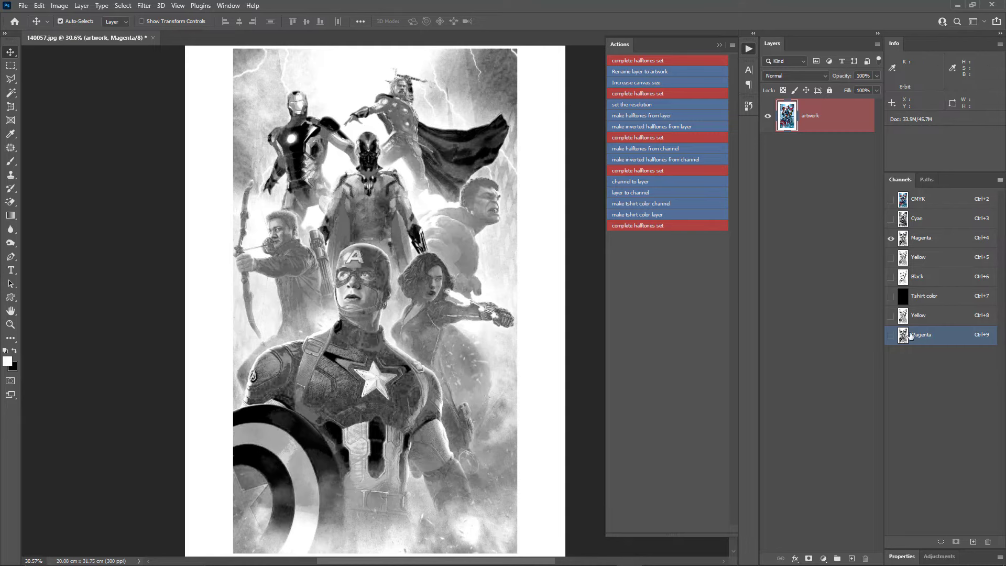
- Display the Magenta spot channel over Tshirt color, and add the Yellow spot channel to examine the combined inks
click(924, 297)
click(891, 336)
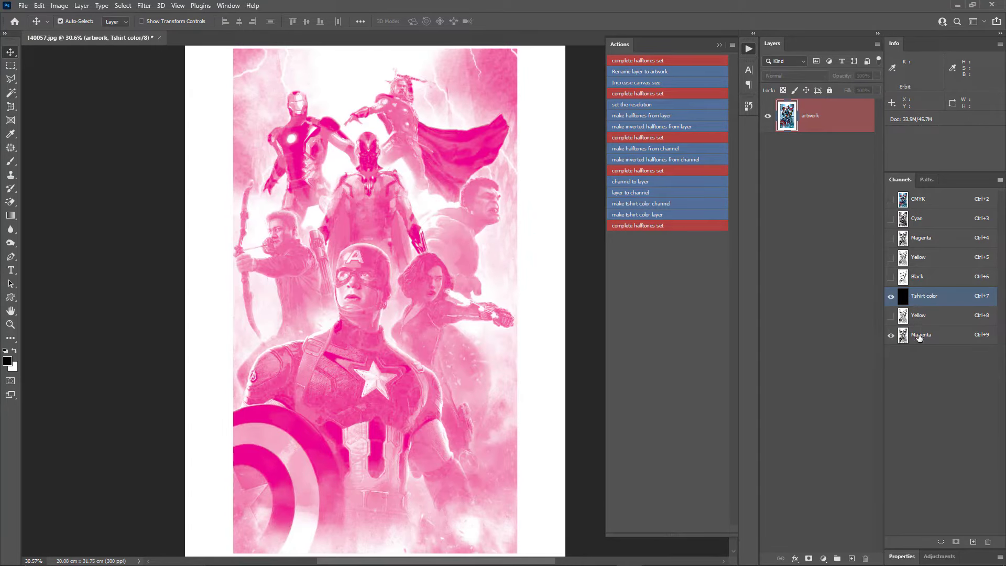
click(891, 316)
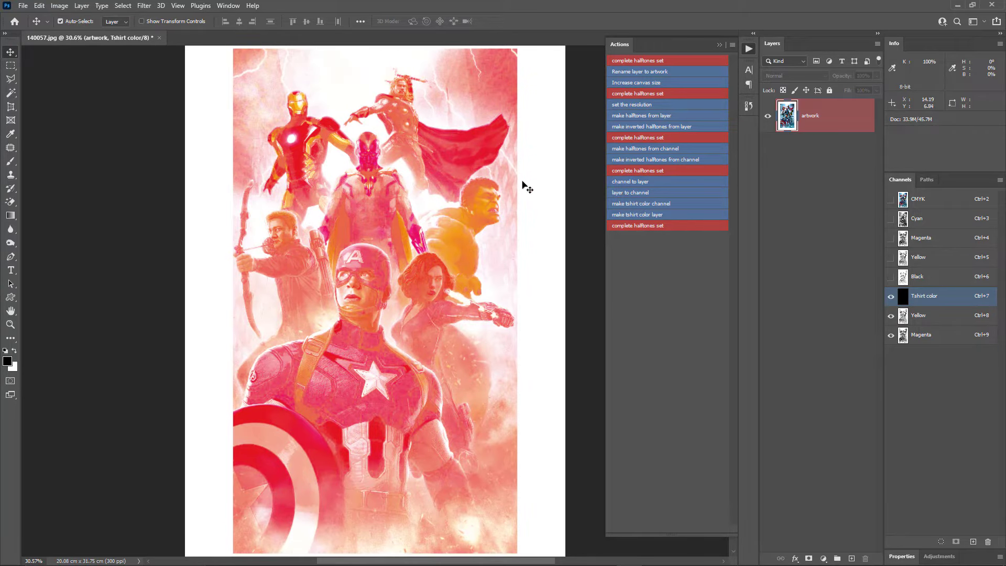
- Duplicate the process Cyan channel within the same document as "Cyan copy"
click(926, 224)
right_click(925, 224)
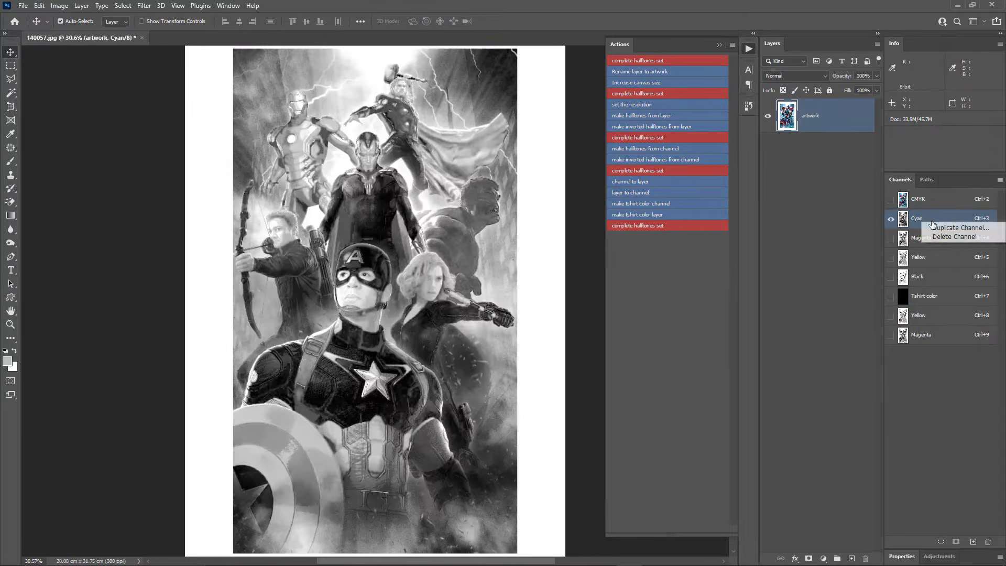
click(952, 229)
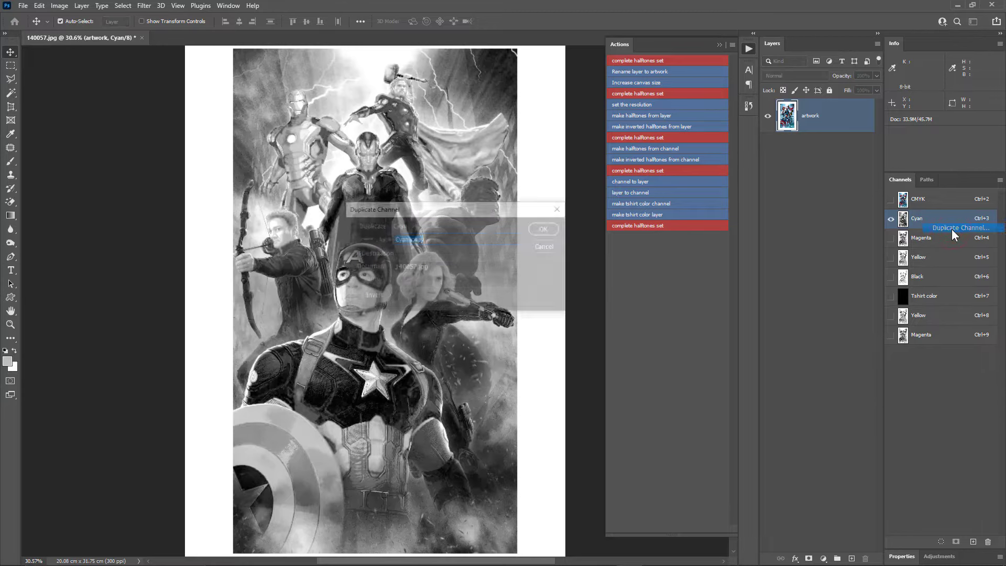
click(546, 229)
- Turn the Cyan copy channel into a spot color named Cyan with 0% solidity and ink color C 100, M 0, Y 0, K 0
double_click(904, 355)
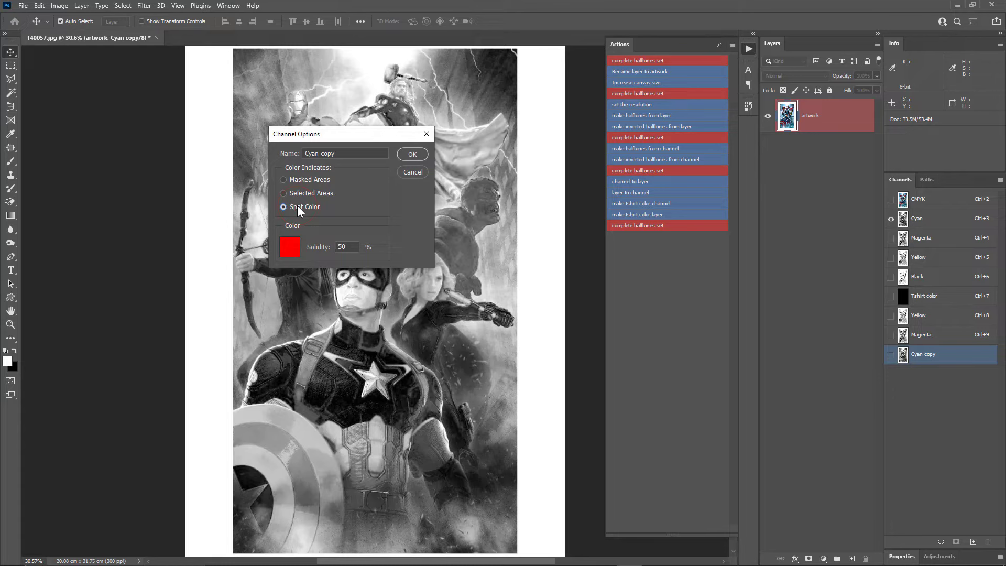
double_click(347, 246)
text(0)
click(289, 246)
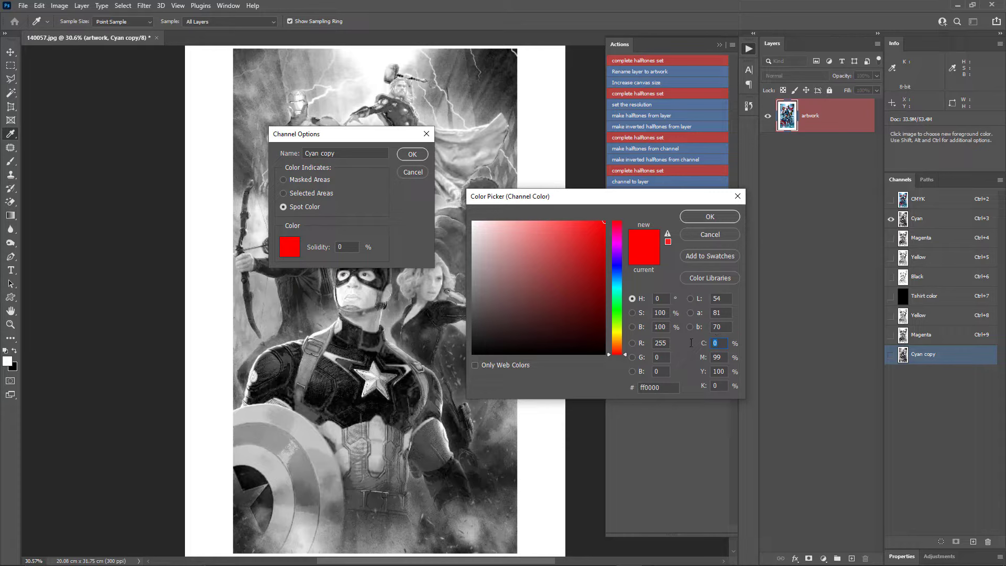
text(100)
key(Tab)
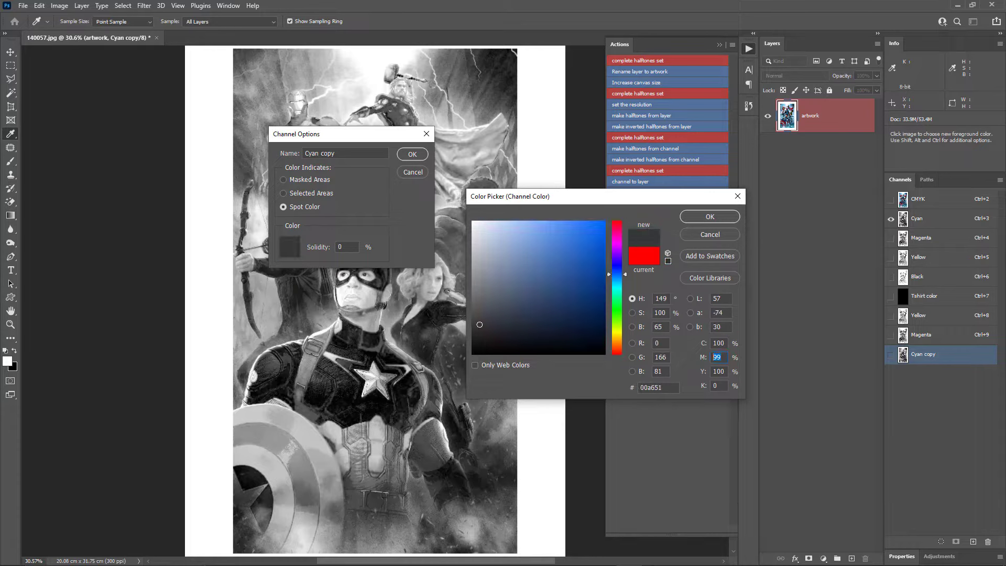
text(0)
key(Tab)
text(0)
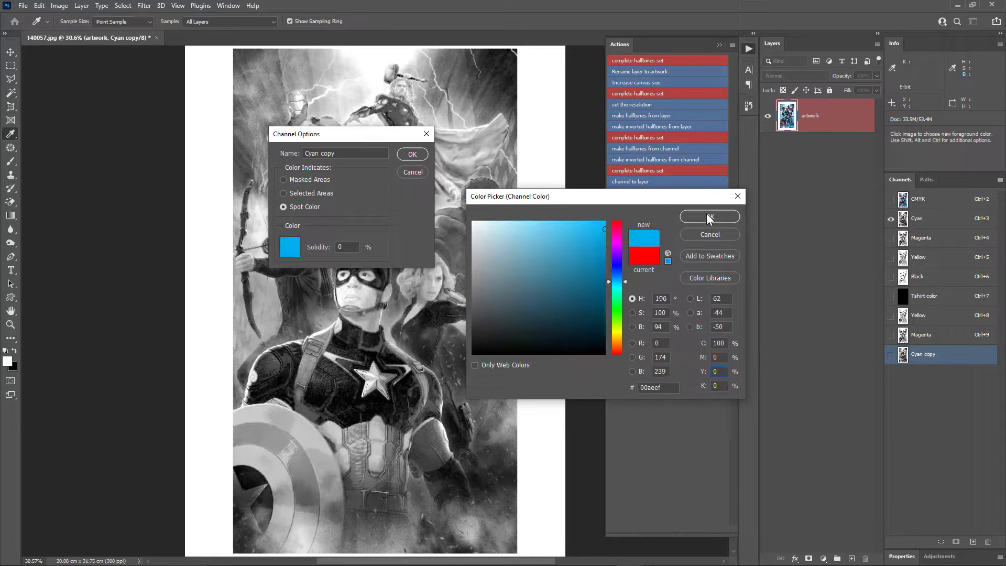
click(709, 218)
text(Cyan)
click(420, 155)
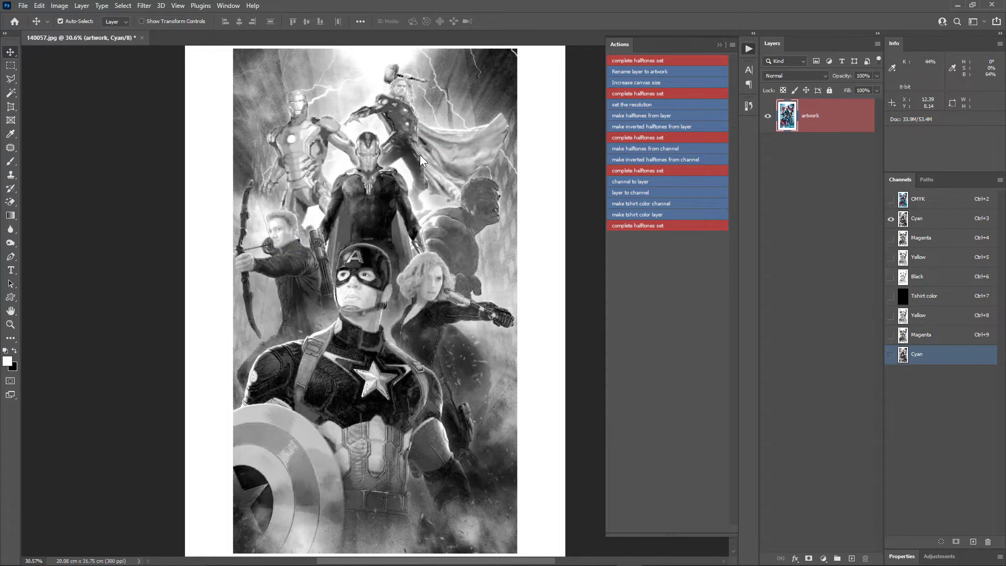
- Display the Yellow, Magenta and Cyan spot channels together over Tshirt color to examine the composite
click(907, 297)
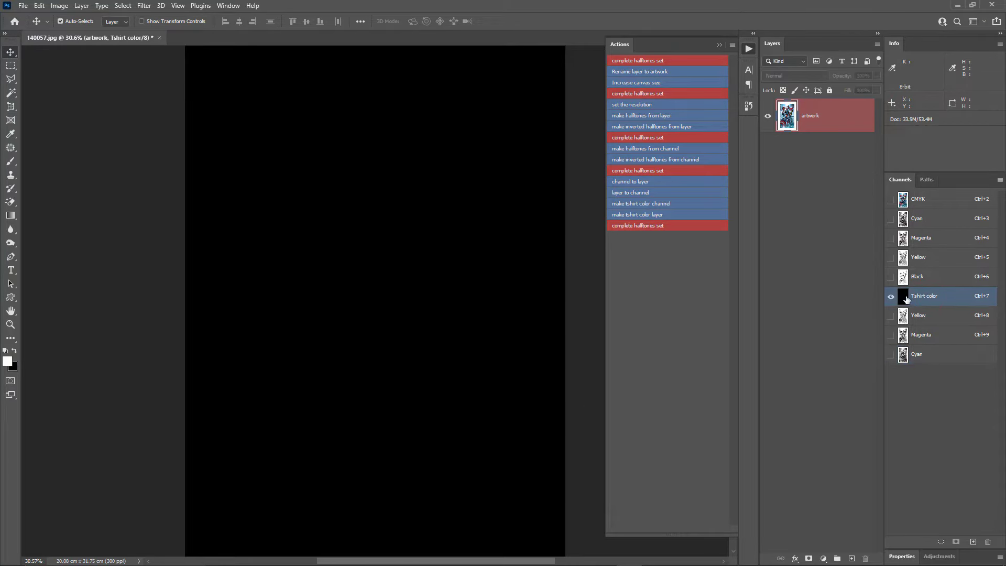
drag(891, 316, 891, 356)
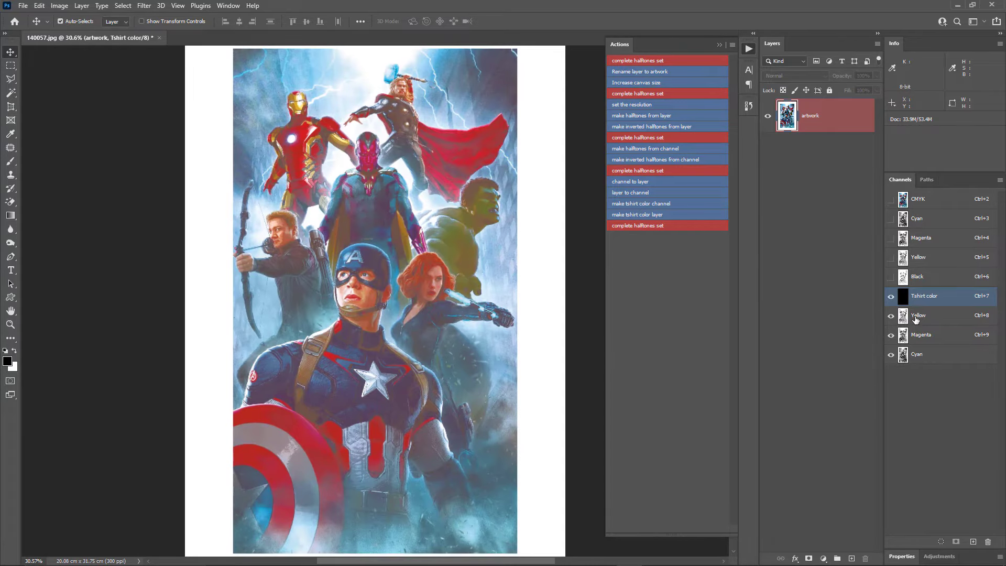
- Duplicate the process Black channel within the same document as "Black copy"
click(931, 278)
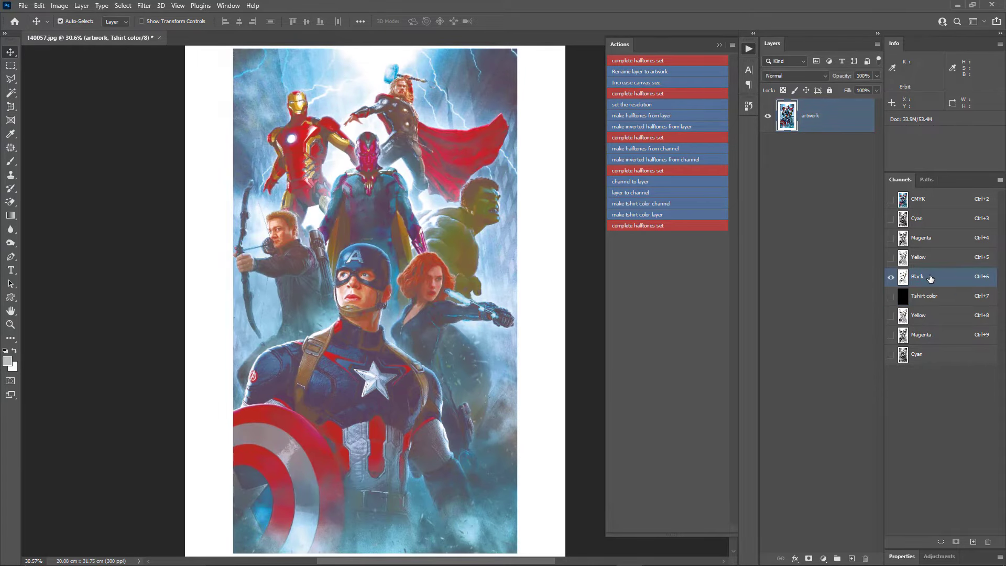
right_click(925, 278)
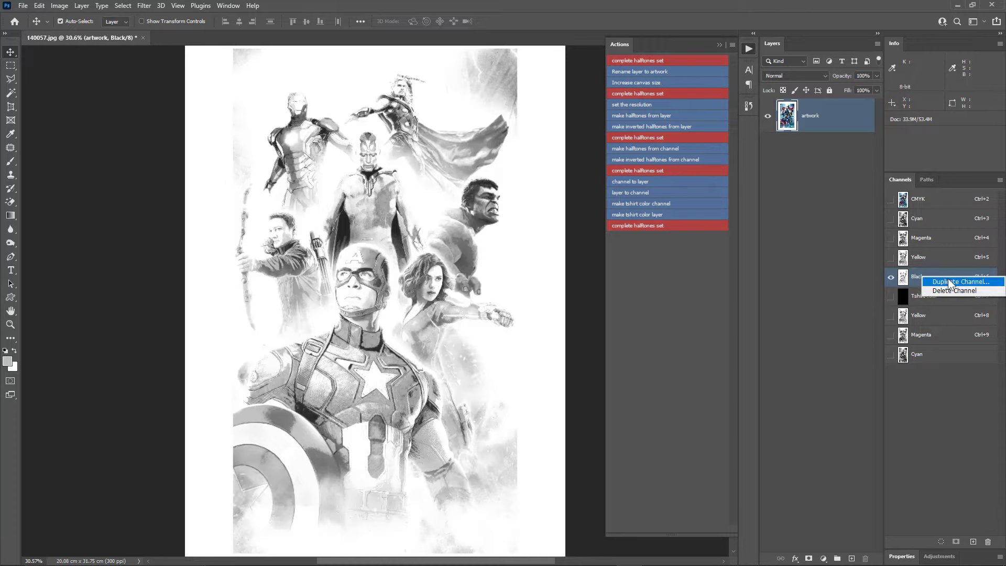
click(951, 282)
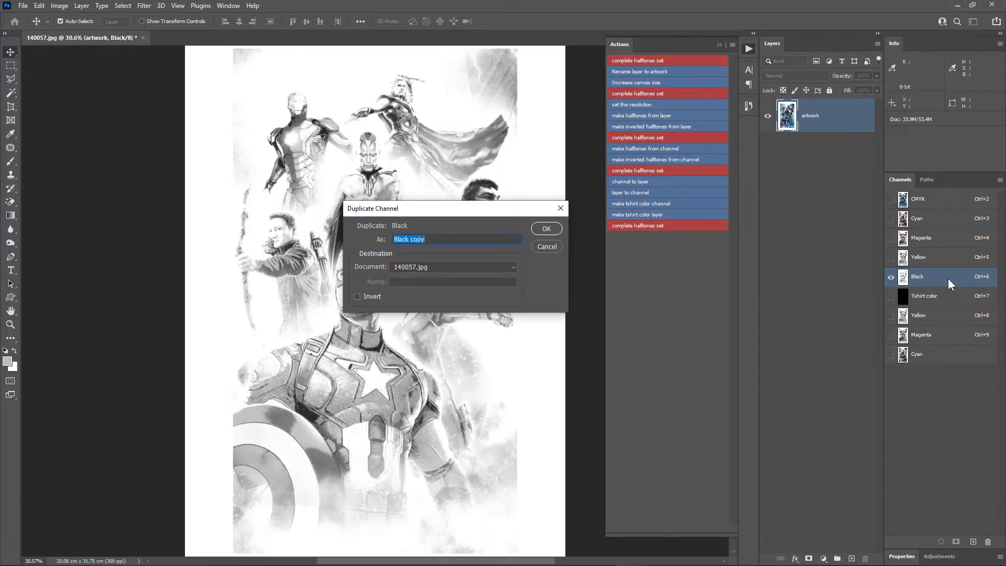
click(545, 229)
- Turn the Black copy channel into a spot color named Black with 0% solidity and ink color C 0, M 0, Y 0, K 100
double_click(903, 374)
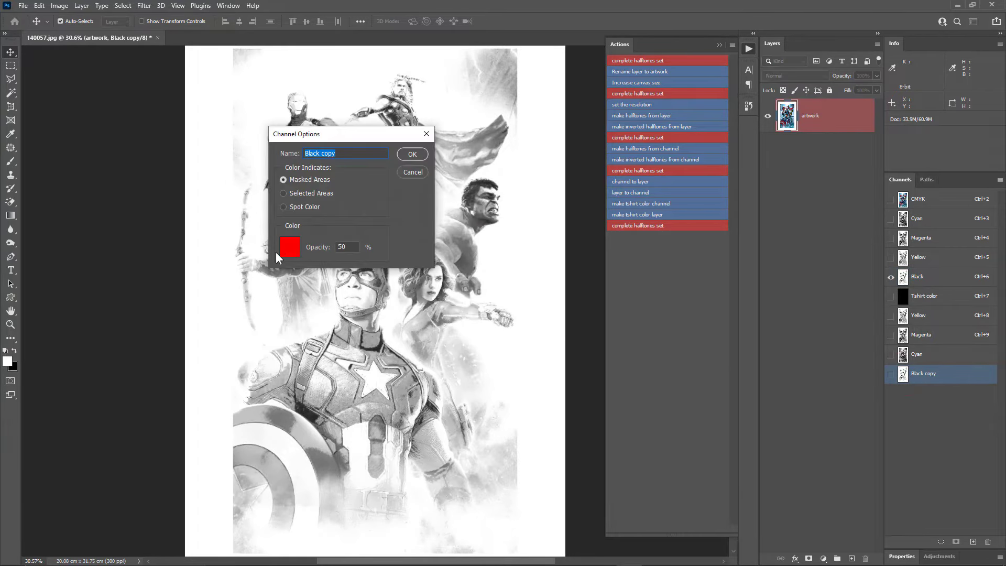
click(294, 208)
double_click(342, 247)
text(0)
click(283, 249)
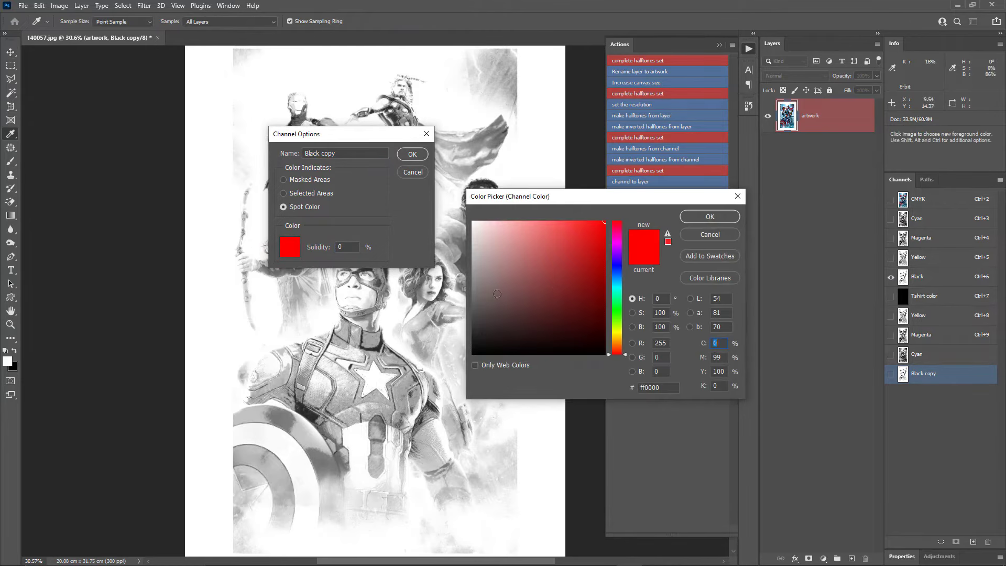
click(473, 354)
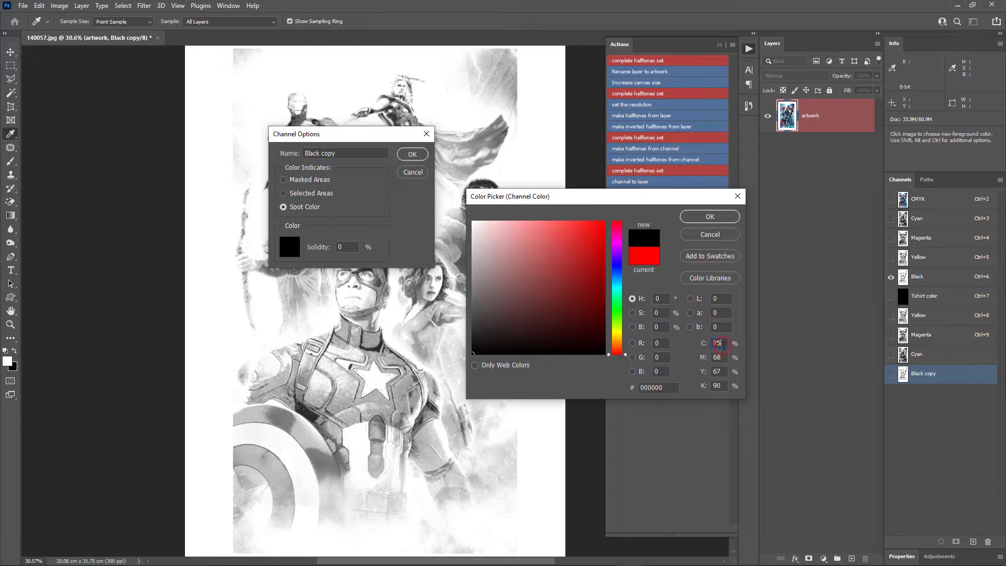
text(0)
key(Tab)
text(0)
key(Tab)
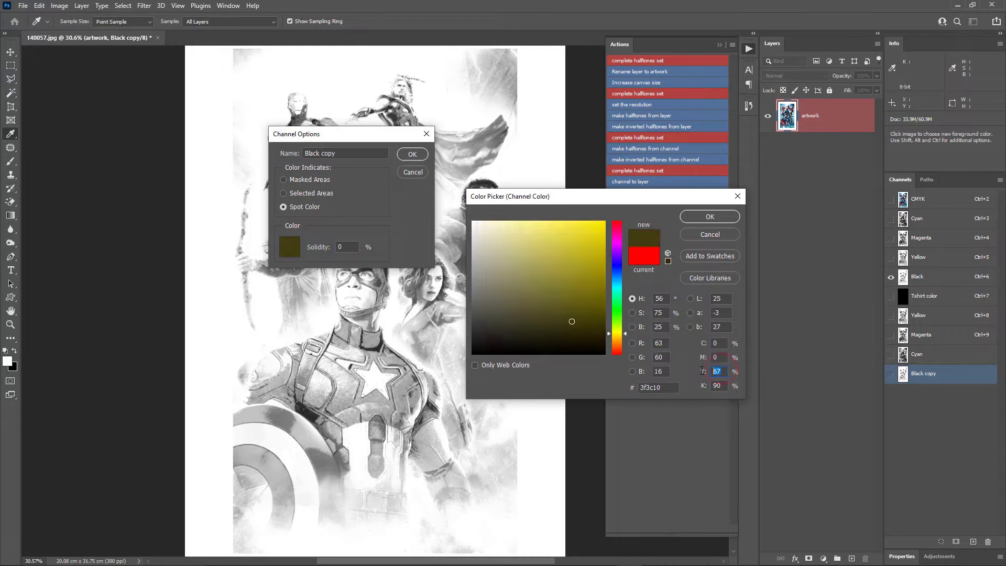
text(0)
key(Tab)
text(100)
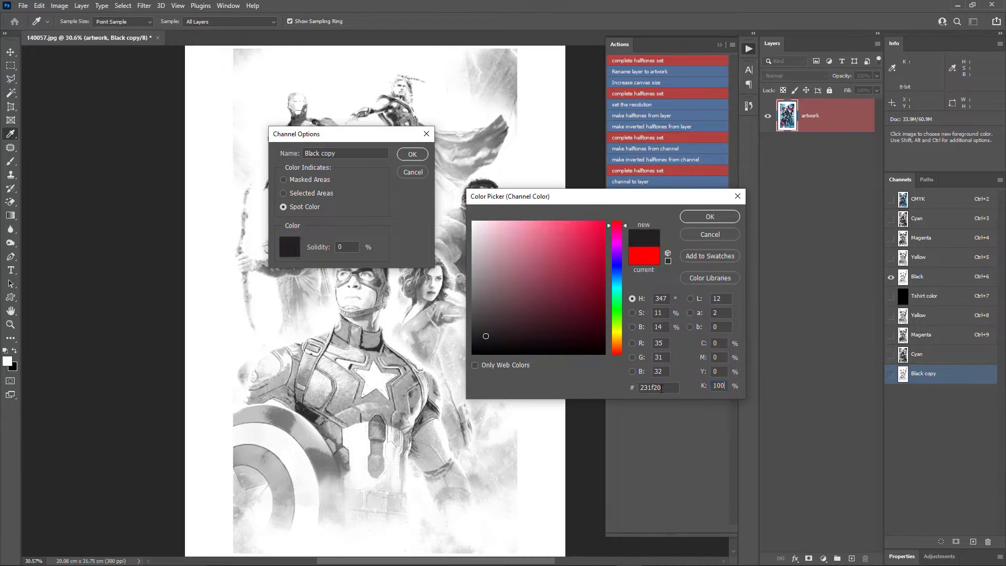
click(711, 216)
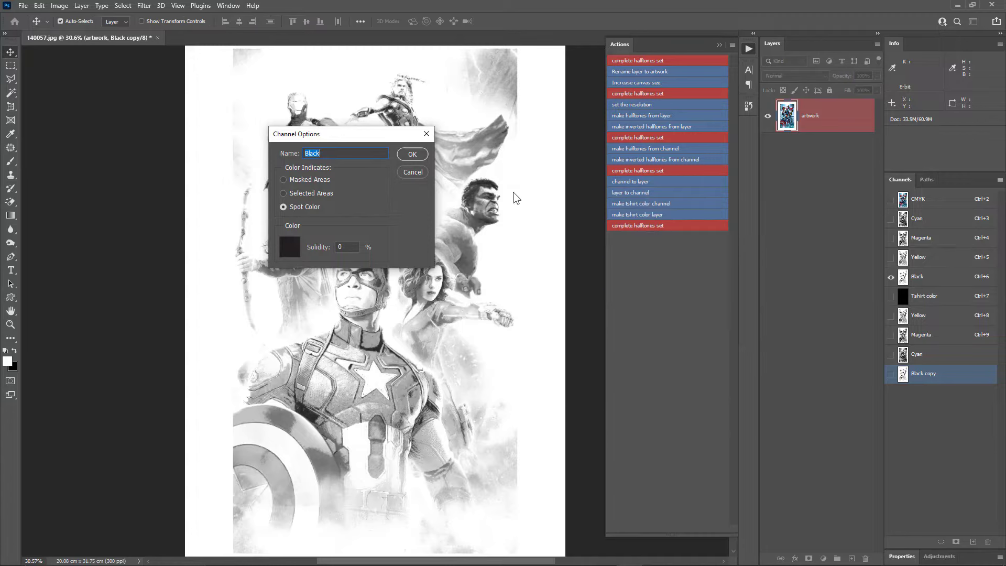
click(413, 154)
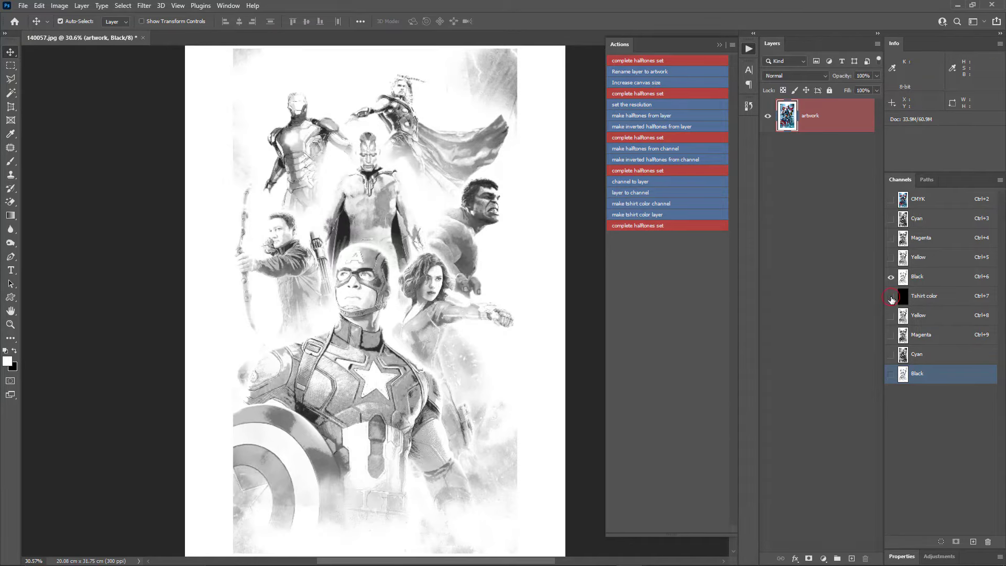
- Display the Yellow, Magenta, Cyan and Black spot channels over Tshirt color, together and one by one, to examine the composite
drag(892, 299, 891, 376)
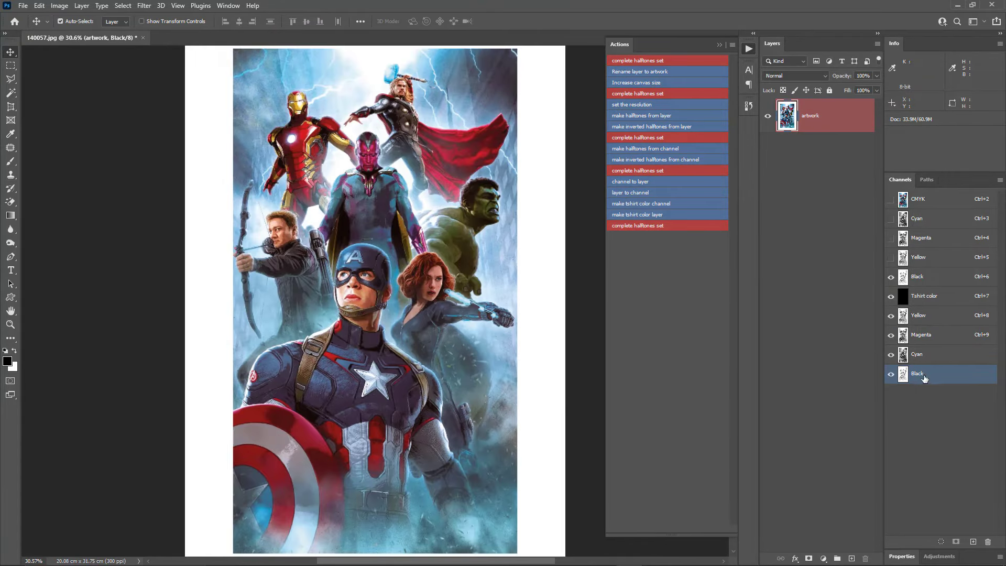
click(891, 277)
click(927, 298)
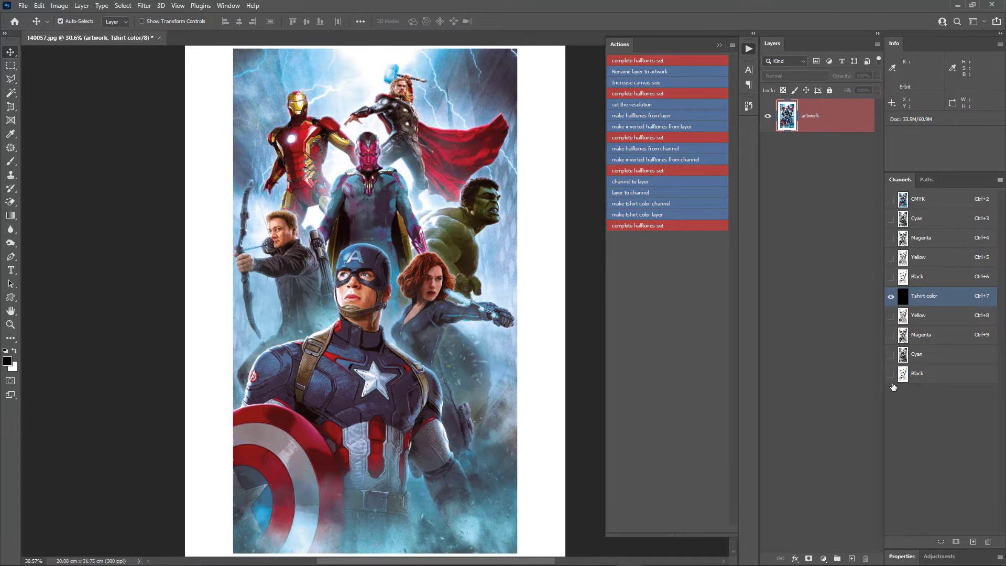
click(930, 300)
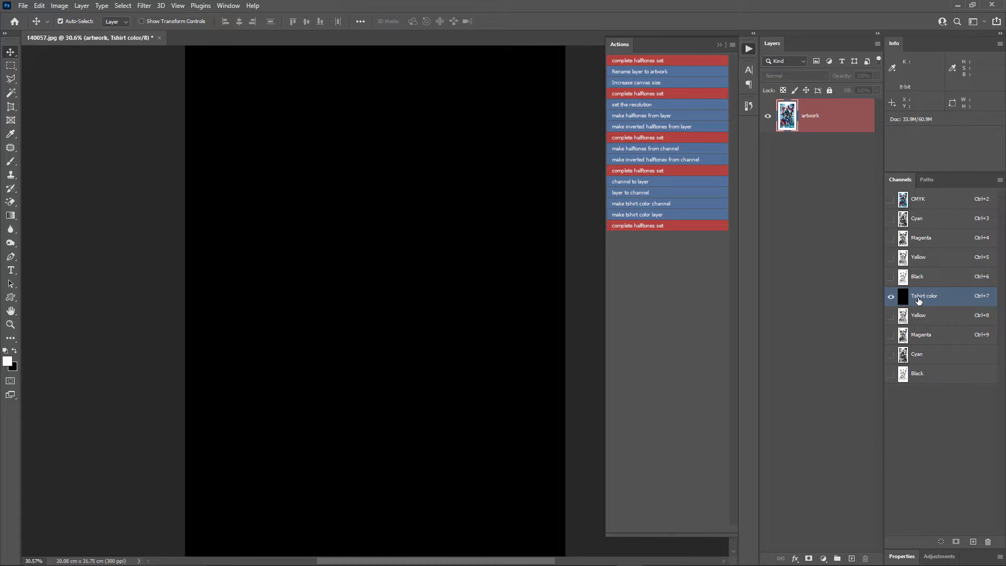
click(891, 316)
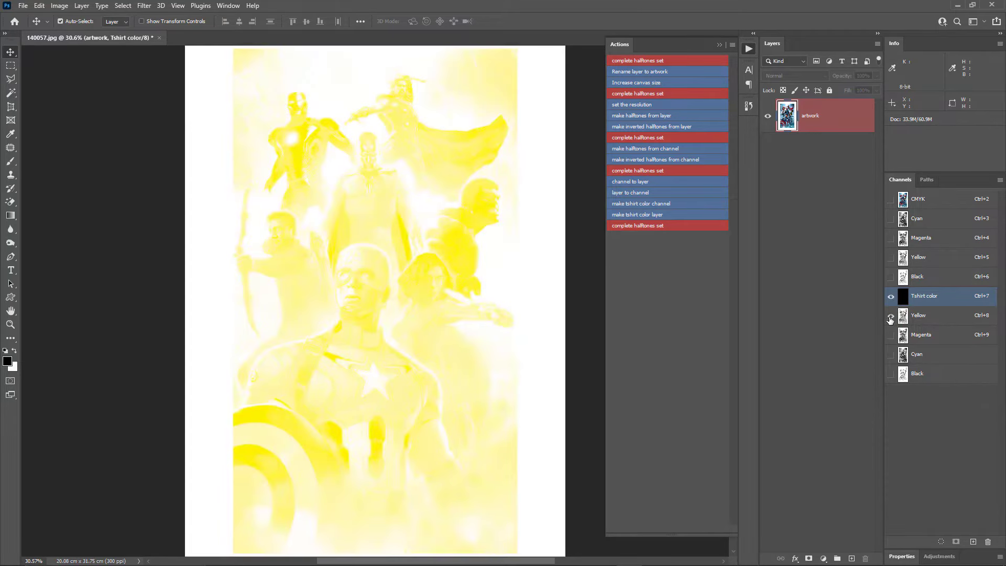
click(891, 336)
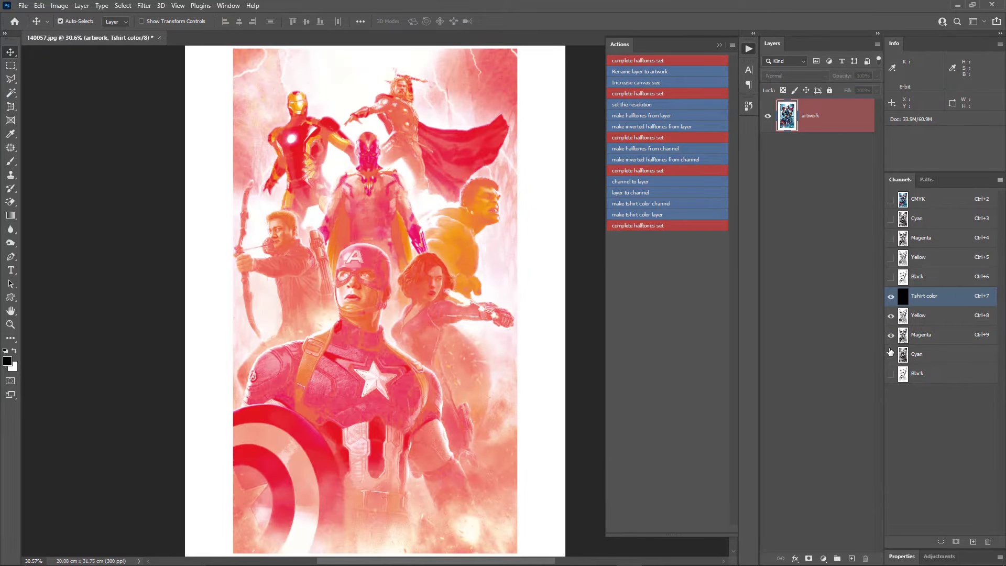
click(891, 354)
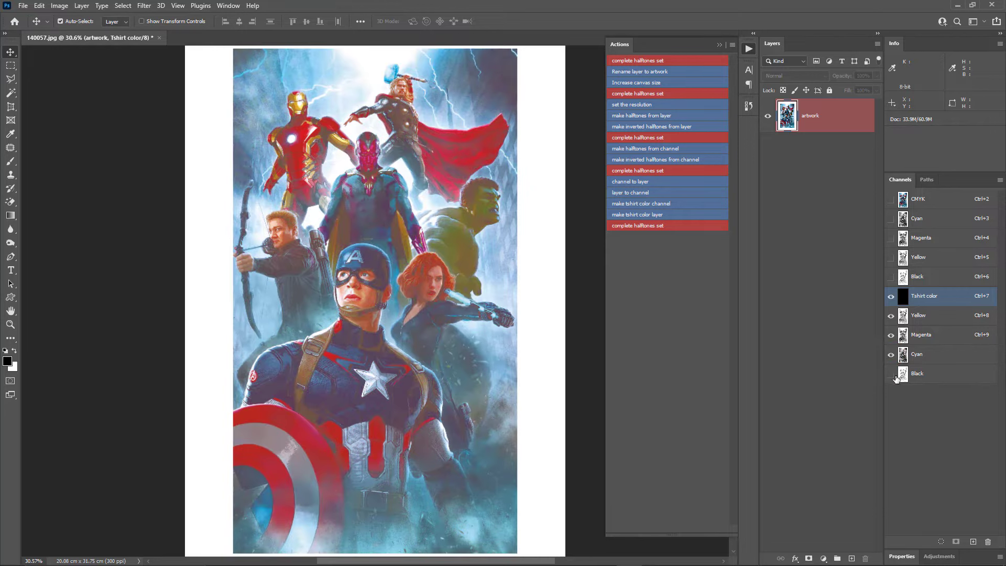
click(891, 374)
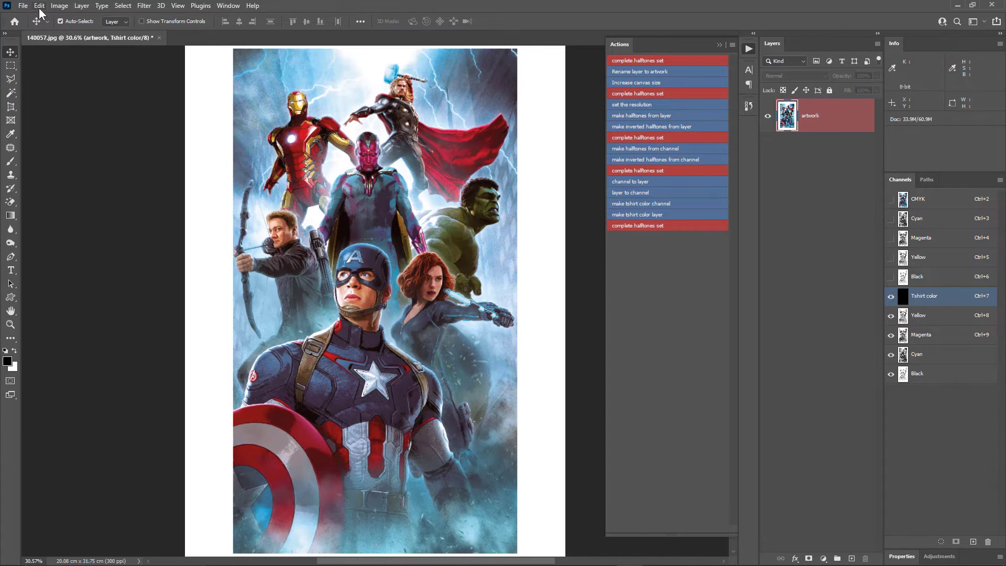
- Duplicate the whole image as "140057 copy"
click(59, 6)
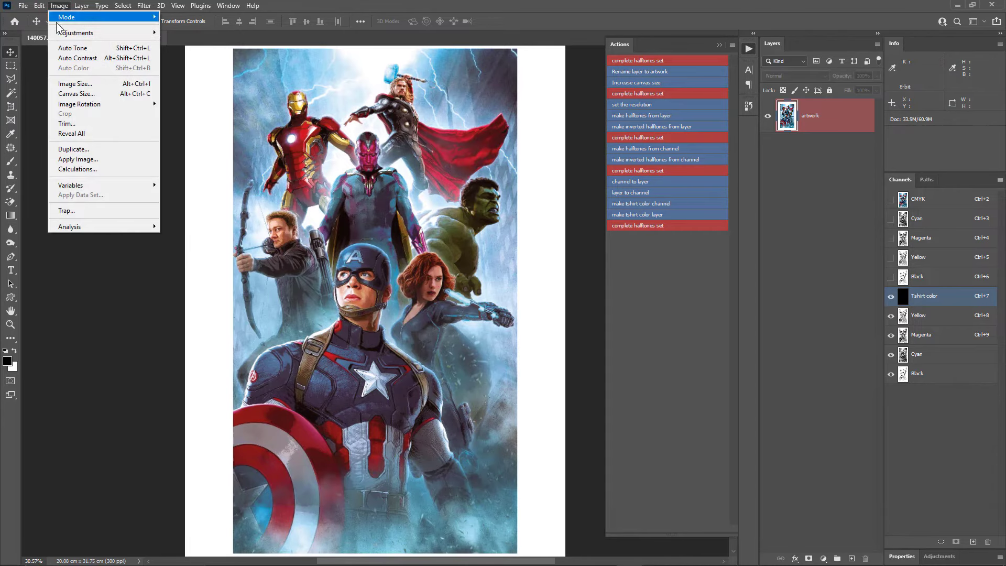
click(76, 149)
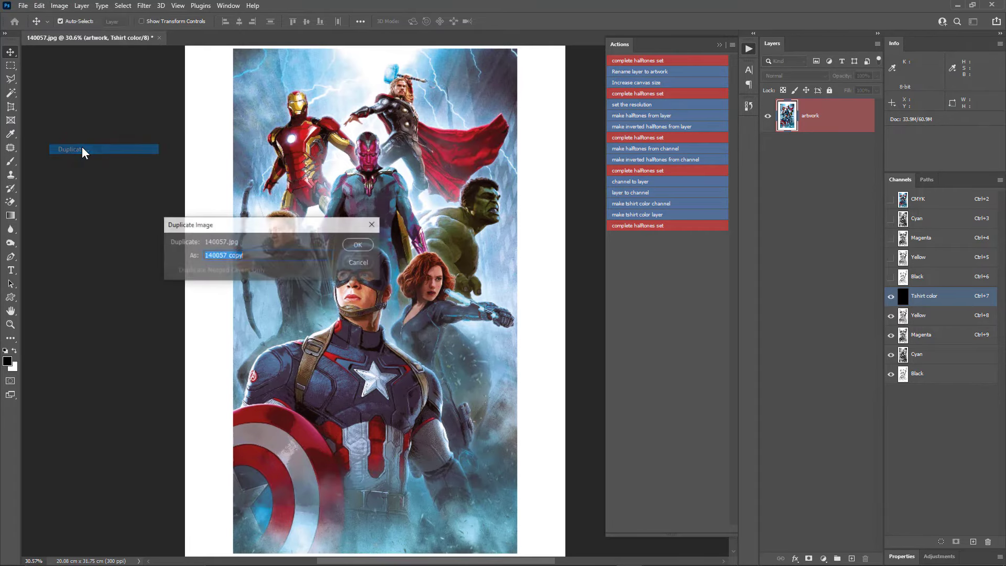
click(362, 247)
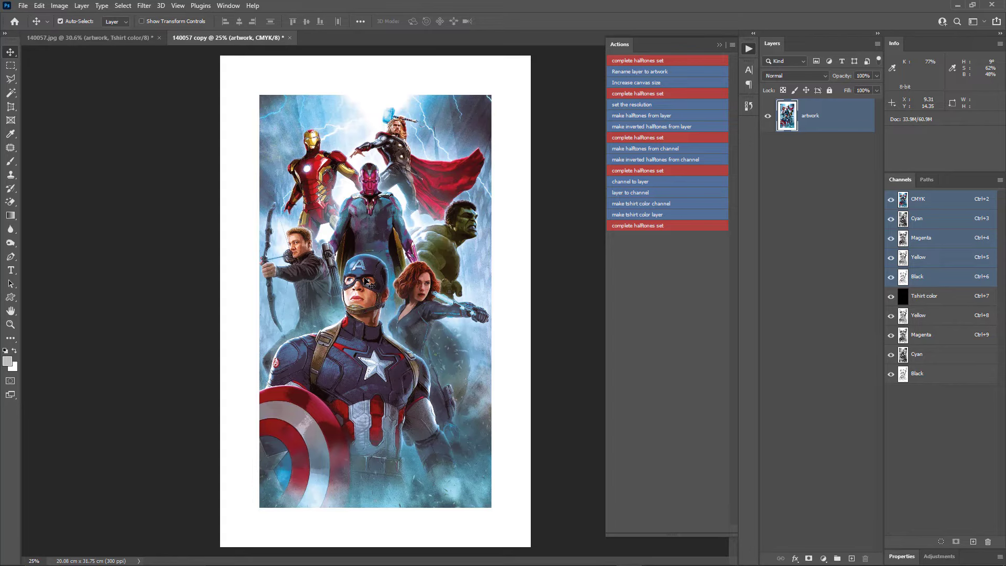
- Resample the copied document to 600 pixels/inch using Nearest Neighbor (hard edges)
click(633, 104)
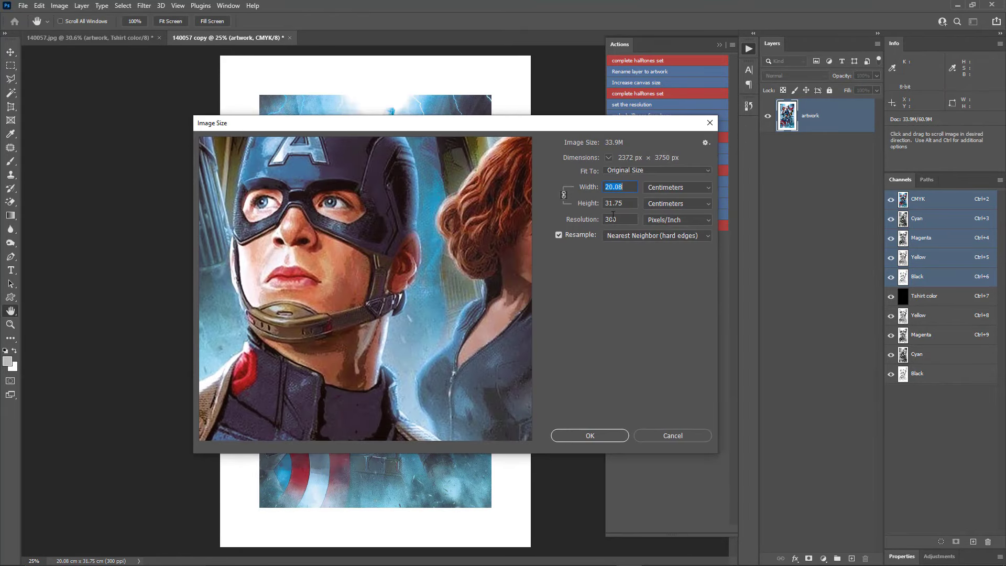
click(632, 237)
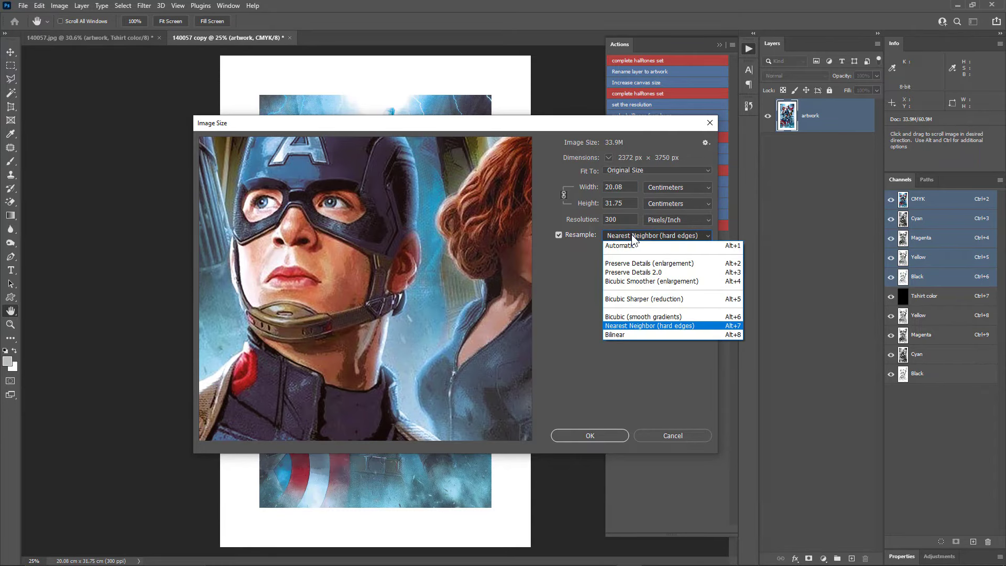
click(647, 326)
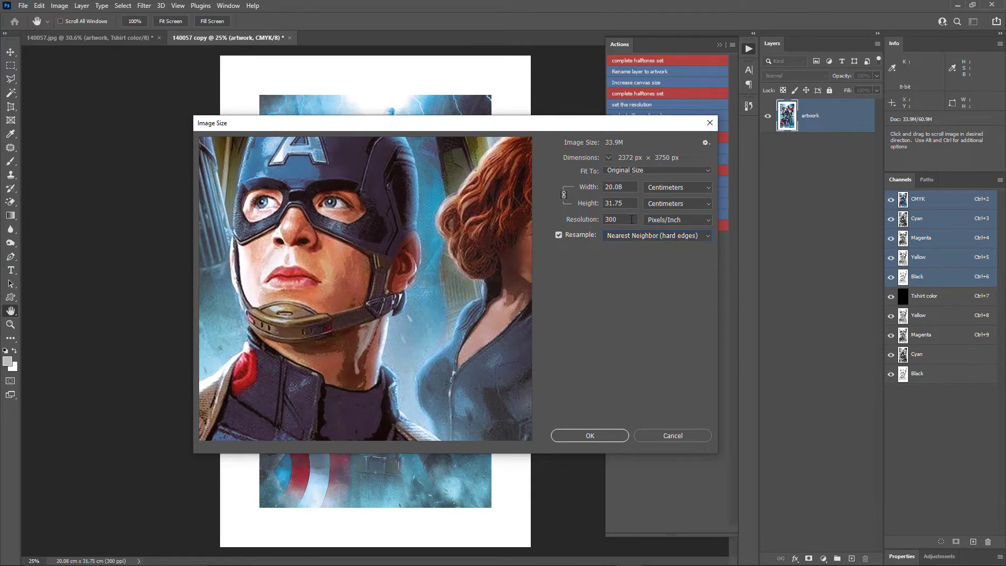
drag(631, 219, 599, 220)
text(600)
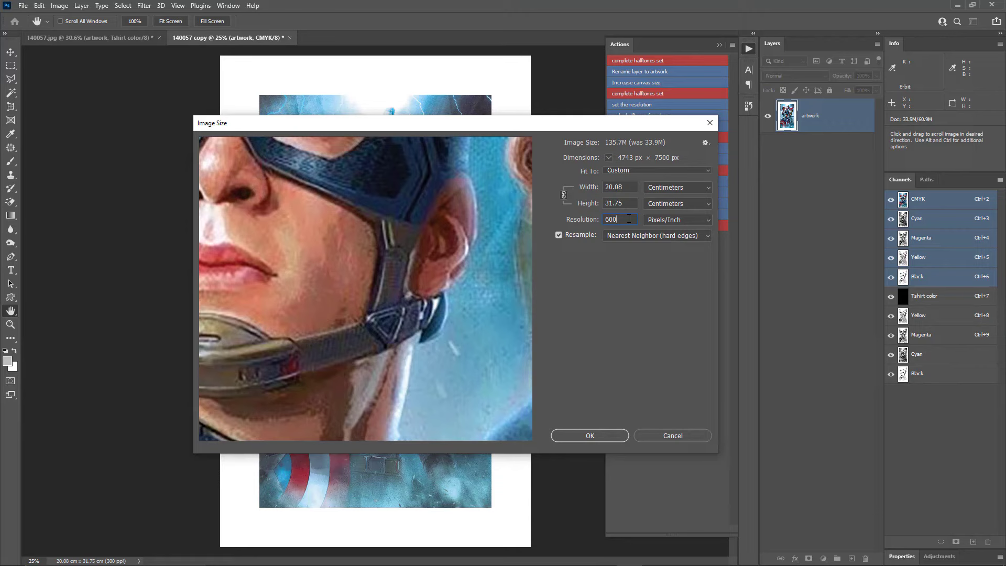
click(590, 436)
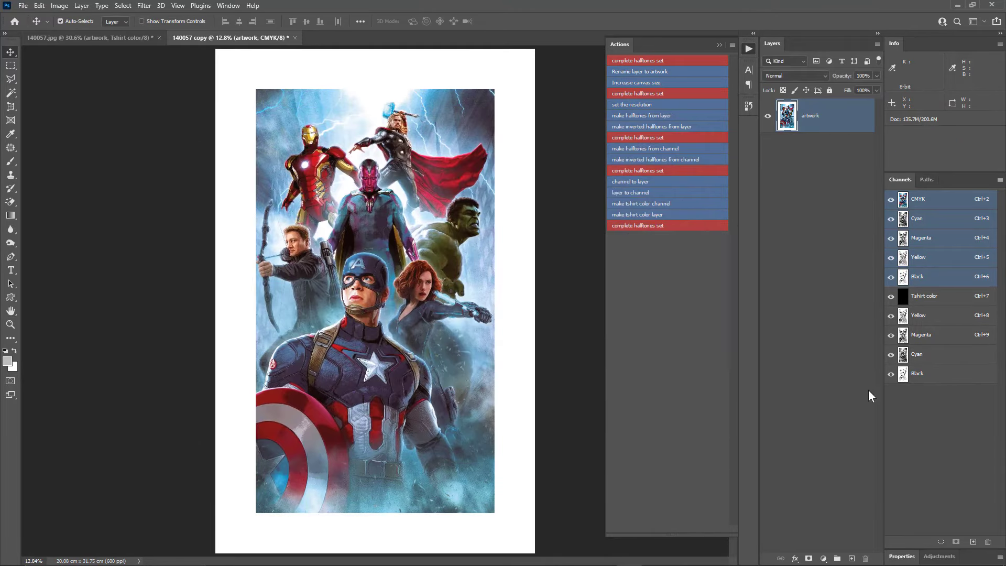
- Make halftones from the Yellow spot channel with 600 pixels/inch output, 45 lines/inch, a 0 degree angle and round dots
click(918, 315)
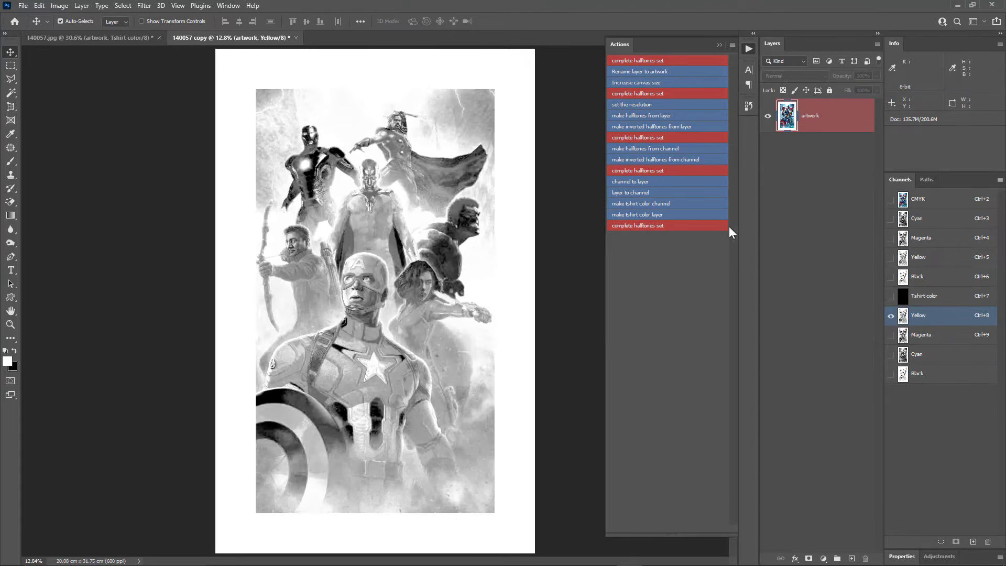
click(671, 149)
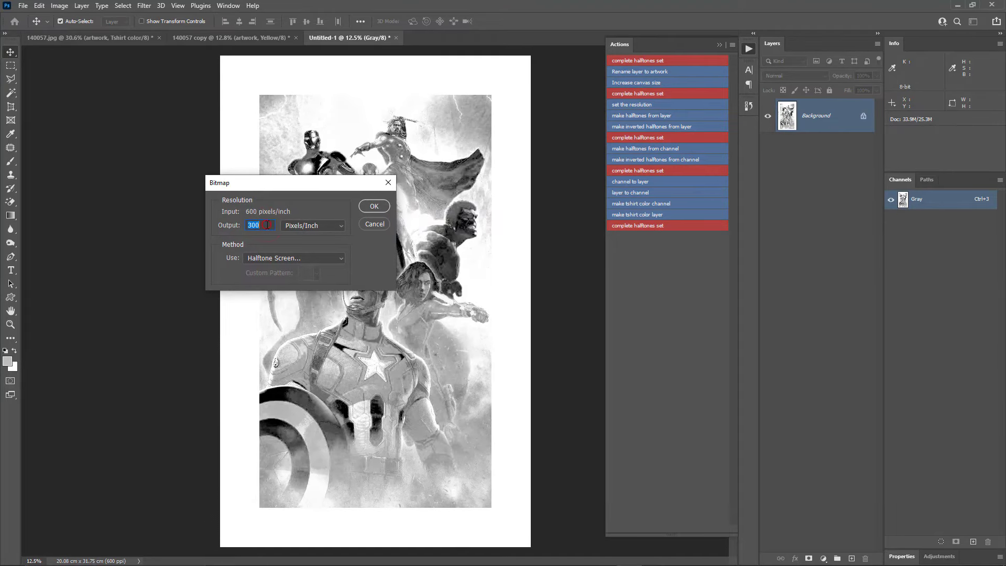
text(600)
click(382, 206)
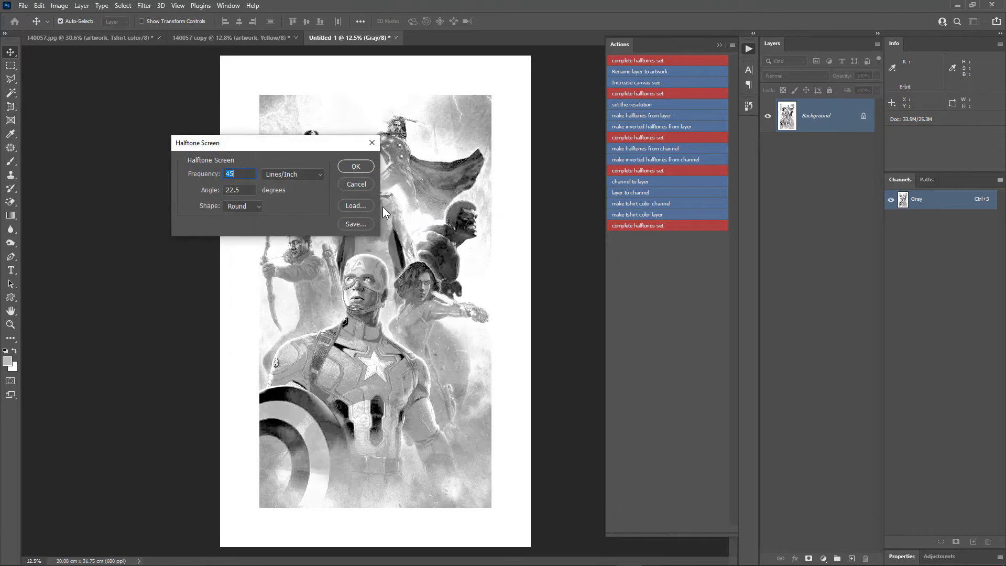
click(238, 171)
drag(243, 191, 226, 191)
text(0)
click(354, 166)
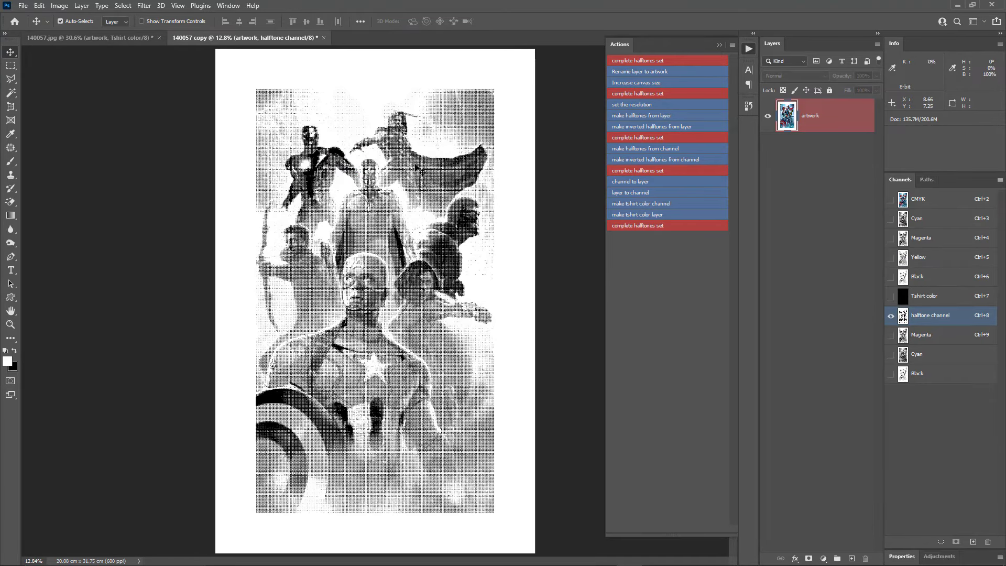
- Display the halftone channel over Tshirt color and examine its yellow dot pattern up close
click(921, 297)
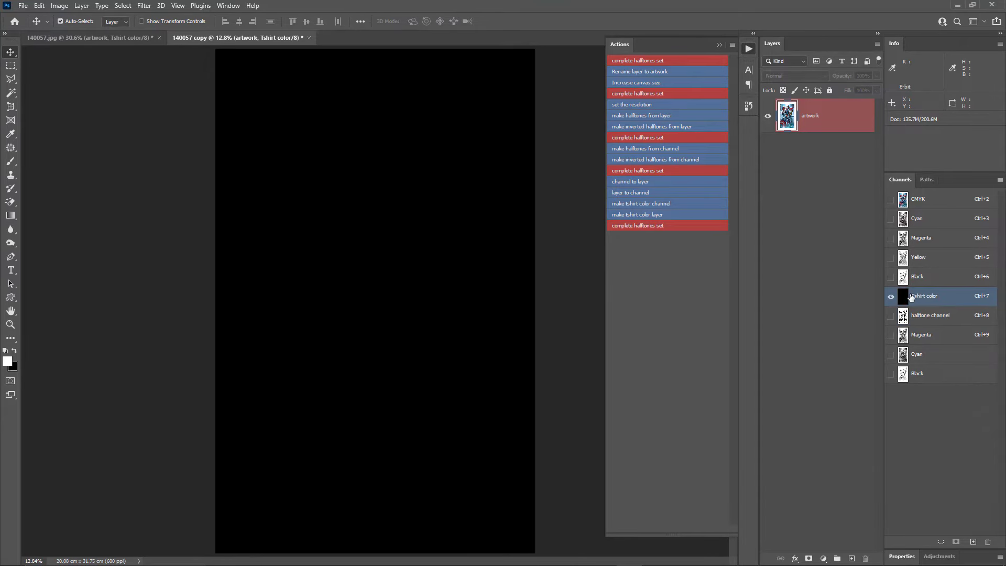
click(891, 316)
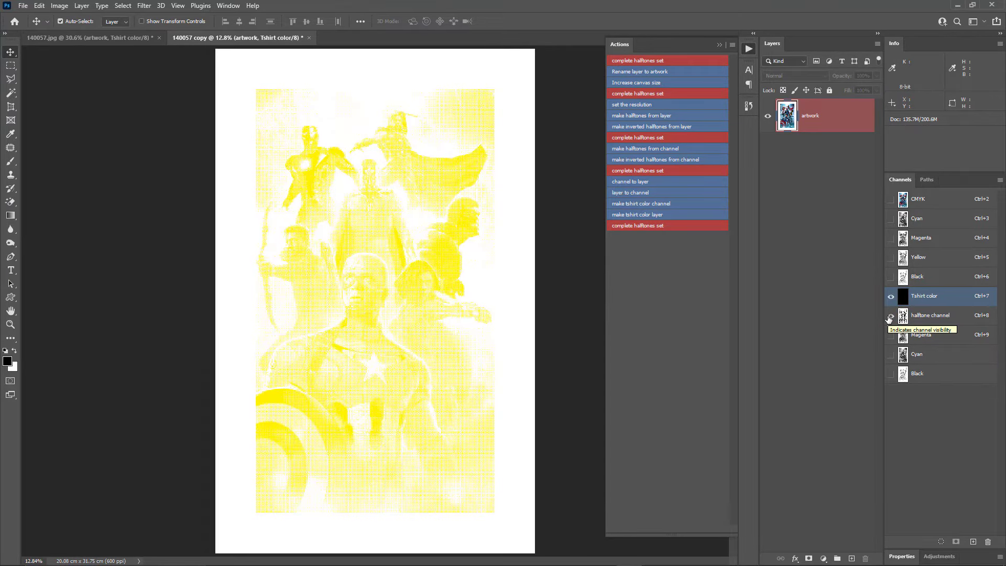
scroll(373, 220, up, 8)
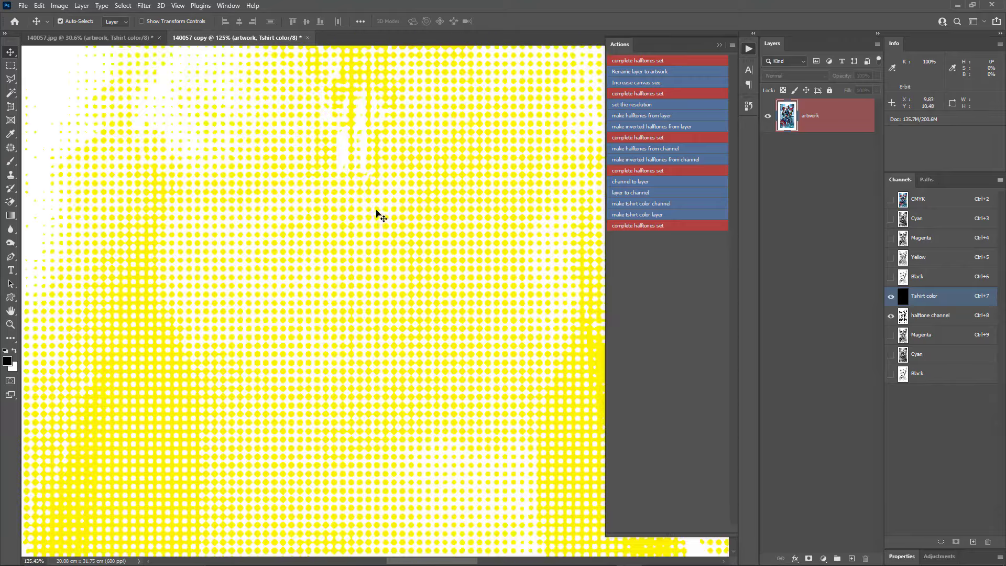
scroll(376, 211, up, 2)
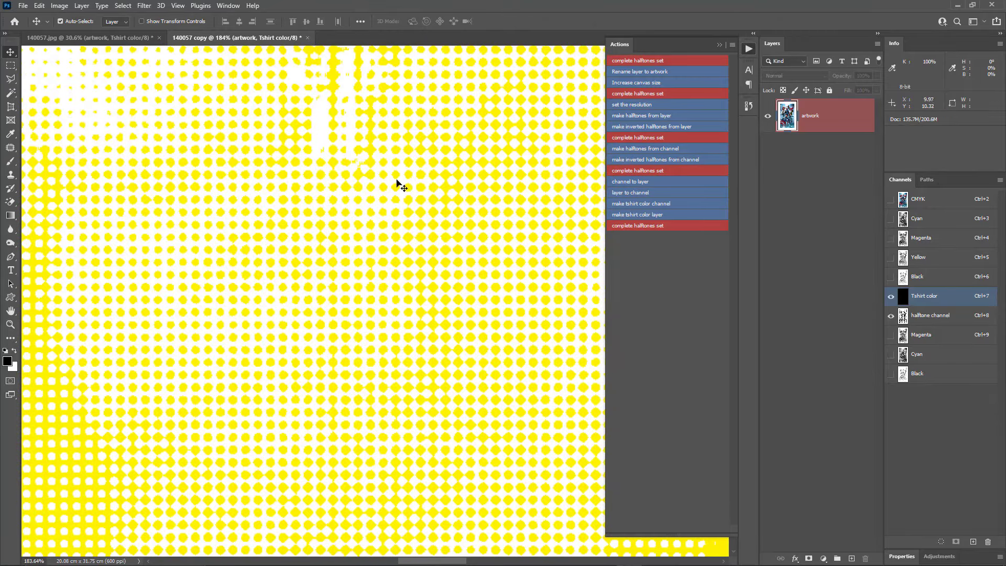
scroll(399, 184, down, 10)
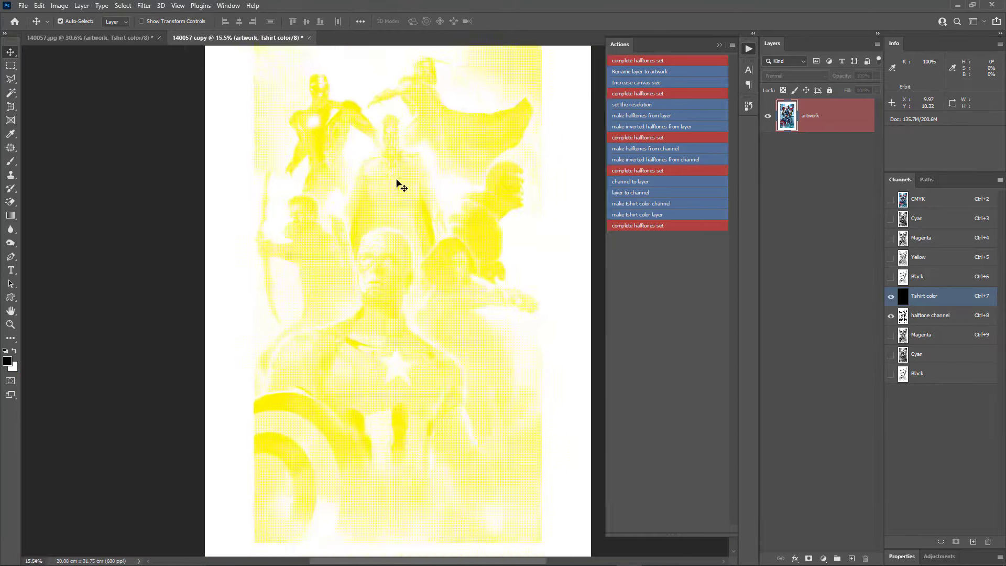
- Rename the halftone channel as "yellow halftones"
double_click(932, 315)
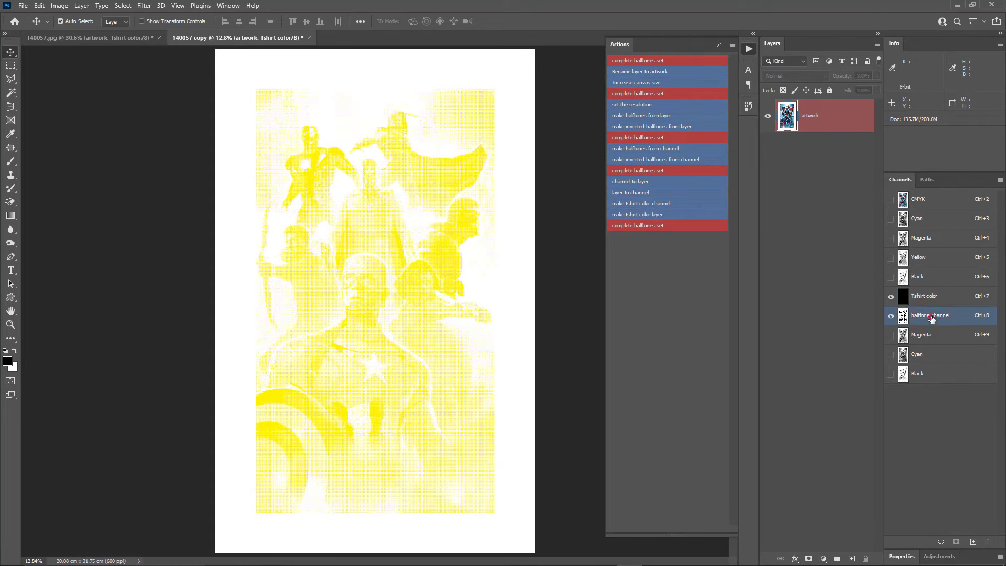
text(vell)
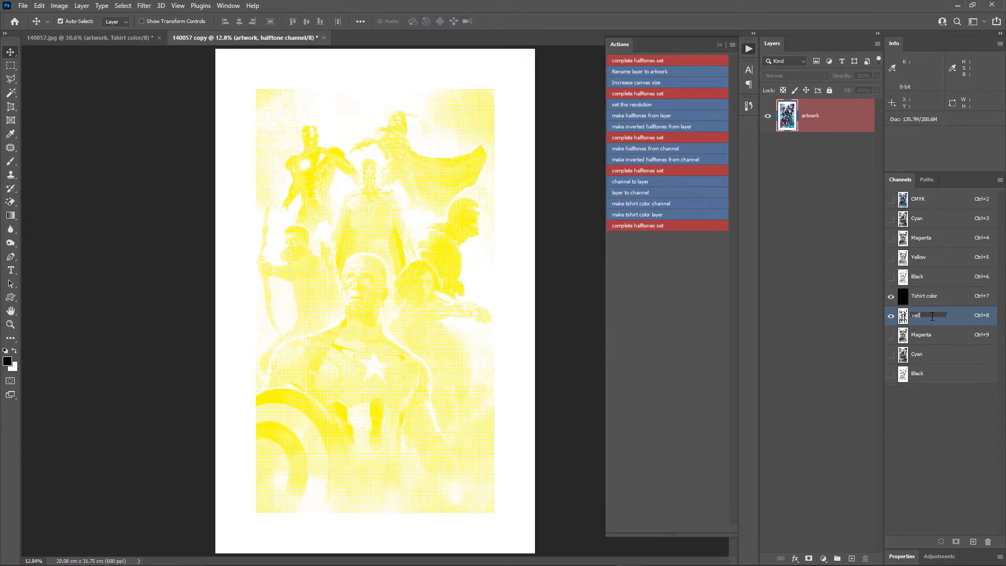
text(ow halftones)
key(Return)
- Make halftones from the Magenta spot channel with 600 pixels/inch output, 45 lines/inch, a 75 degree angle and round dots
click(937, 337)
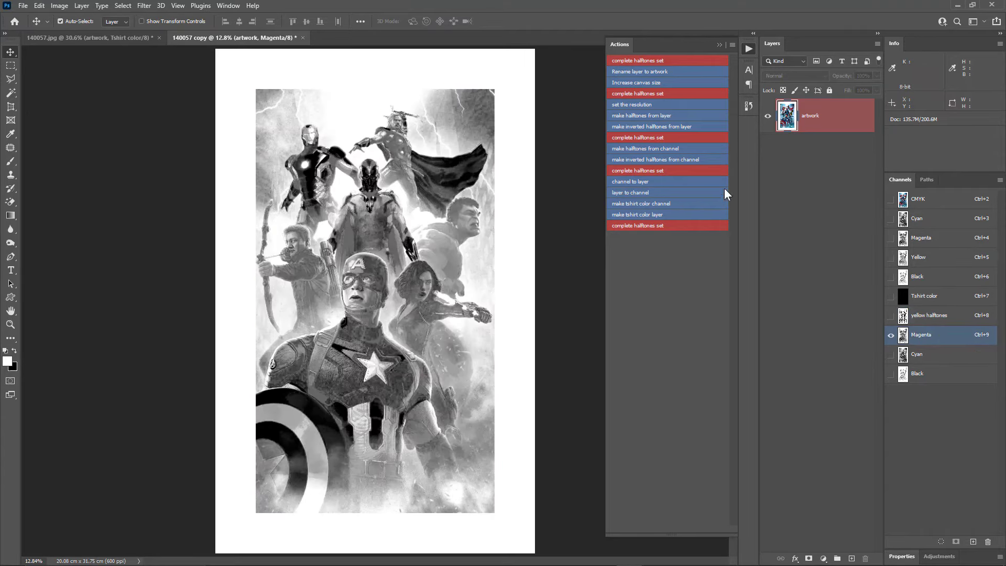
click(662, 148)
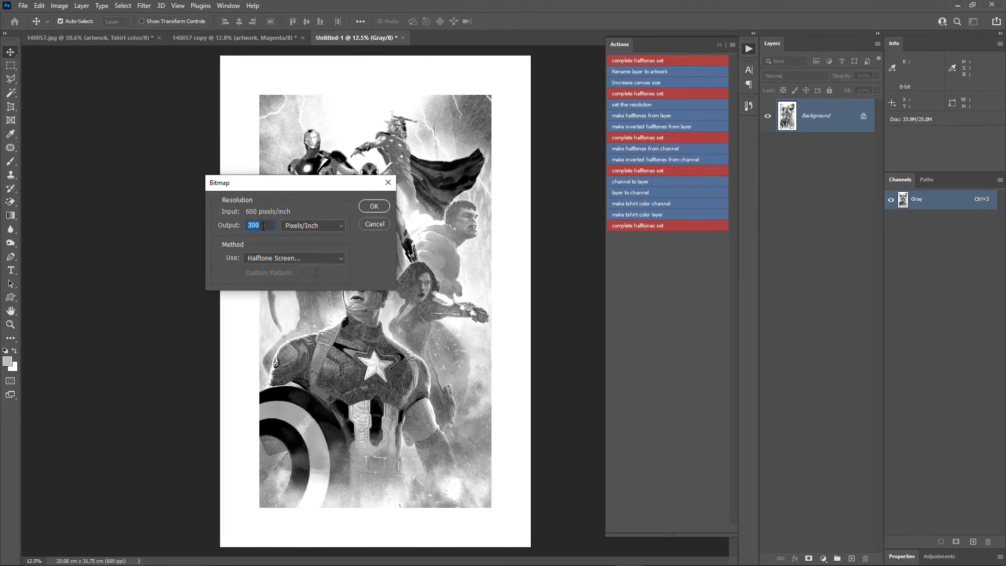
text(60)
click(372, 206)
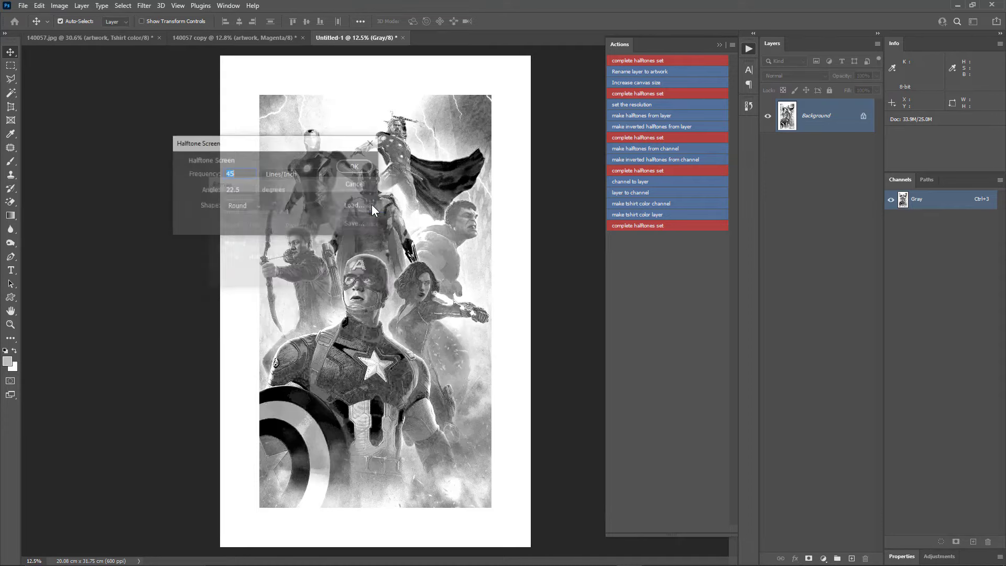
key(Tab)
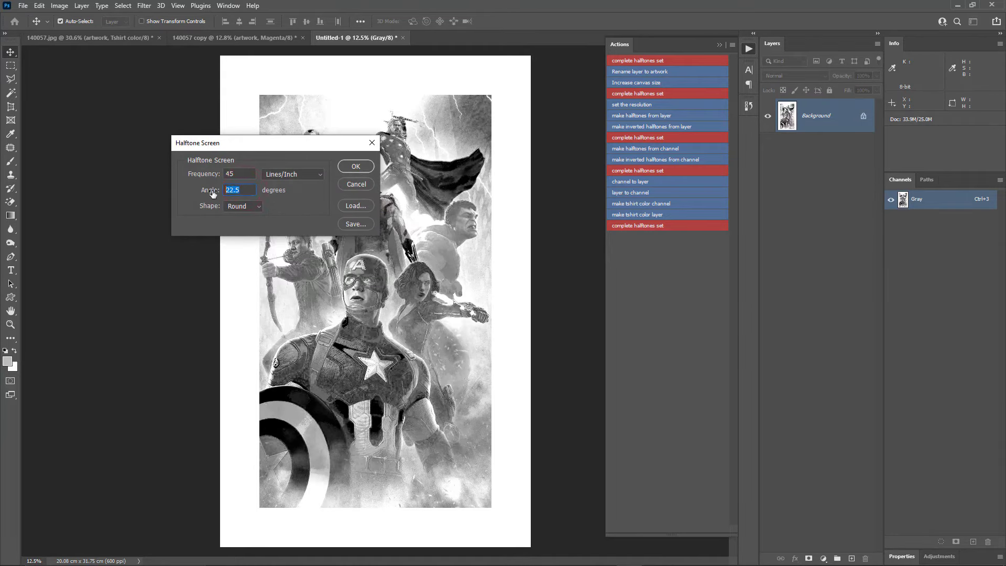
text(75)
click(360, 165)
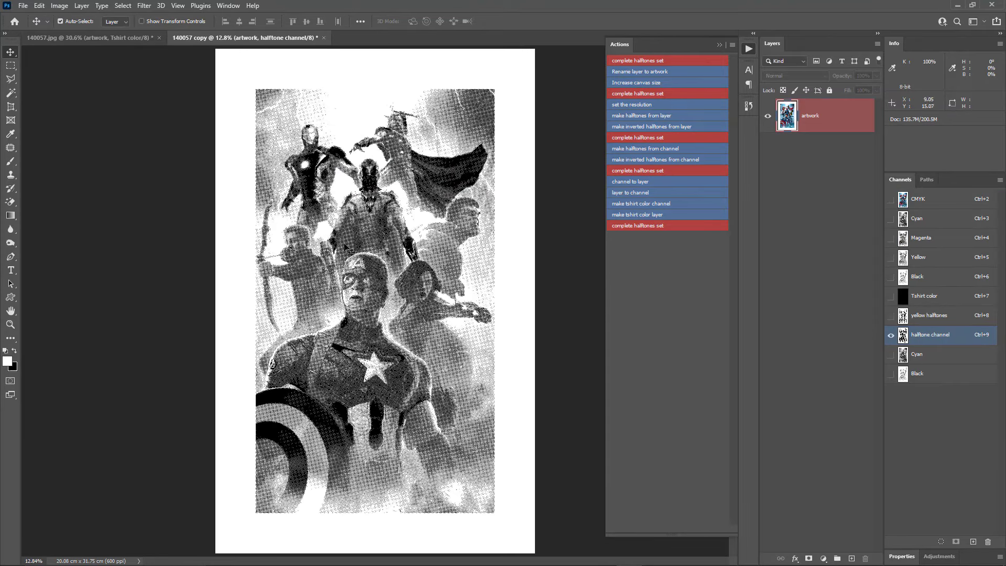
- Preview the new halftone channel over Tshirt color and rename it as "magenta halftones"
click(891, 297)
click(892, 297)
double_click(924, 336)
text(magenta halftones)
key(Return)
- Make halftones from the Cyan spot channel with 600 pixels/inch output, 45 lines/inch, a 15 degree angle and round dots
click(917, 355)
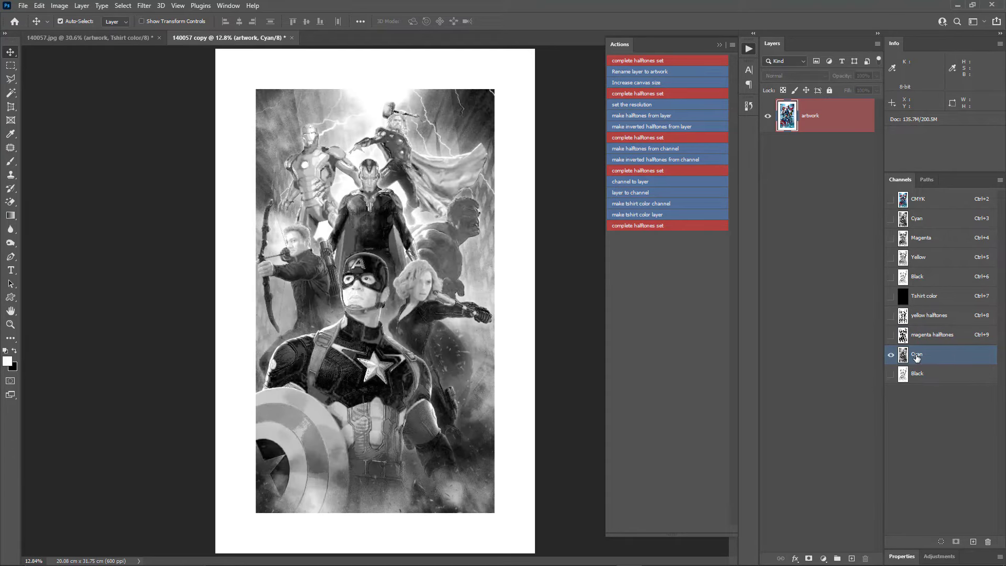
click(644, 148)
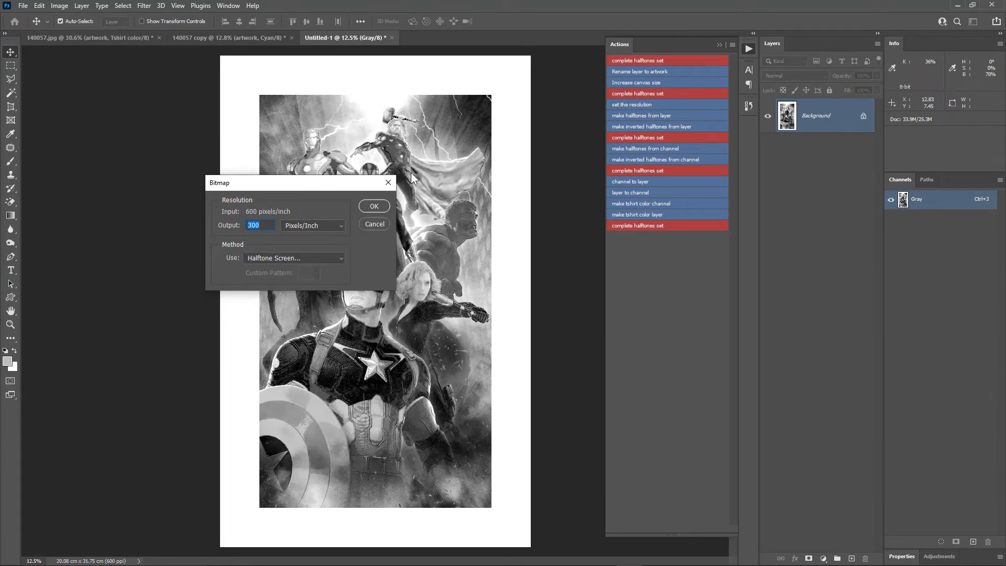
text(600)
click(374, 207)
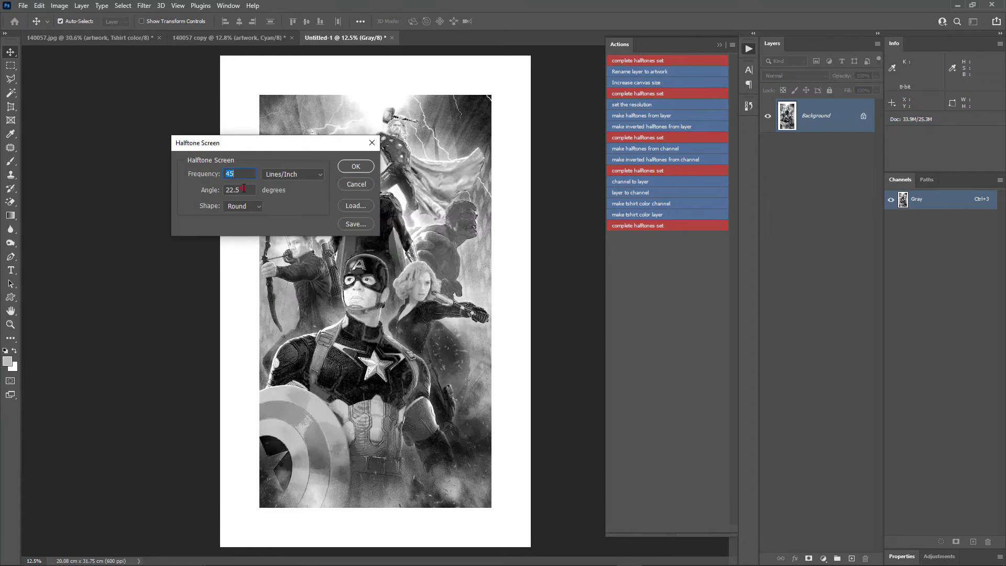
drag(243, 188, 213, 192)
text(15)
click(361, 166)
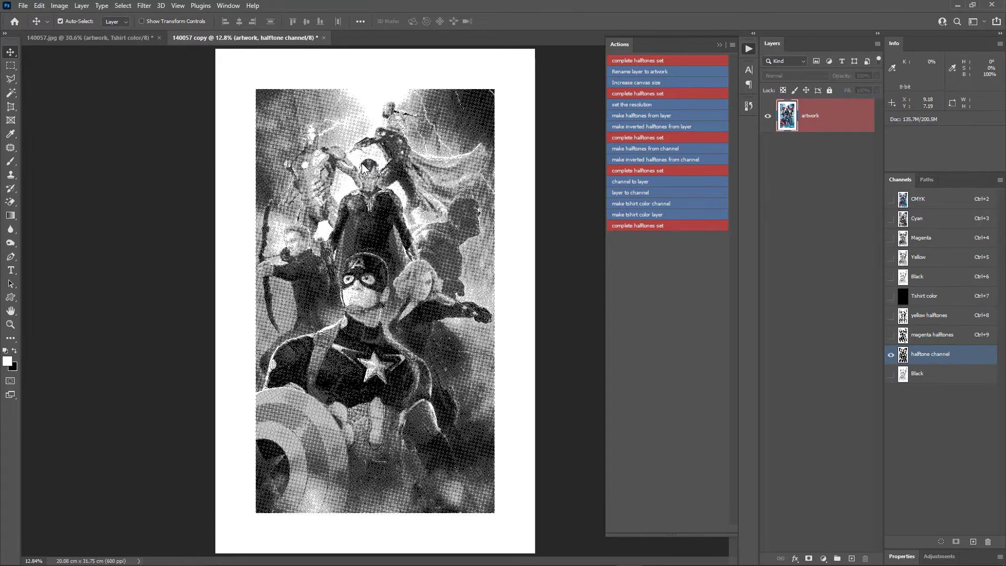
- Preview the new halftone channel over Tshirt color and rename it as "cyan halftones"
click(891, 296)
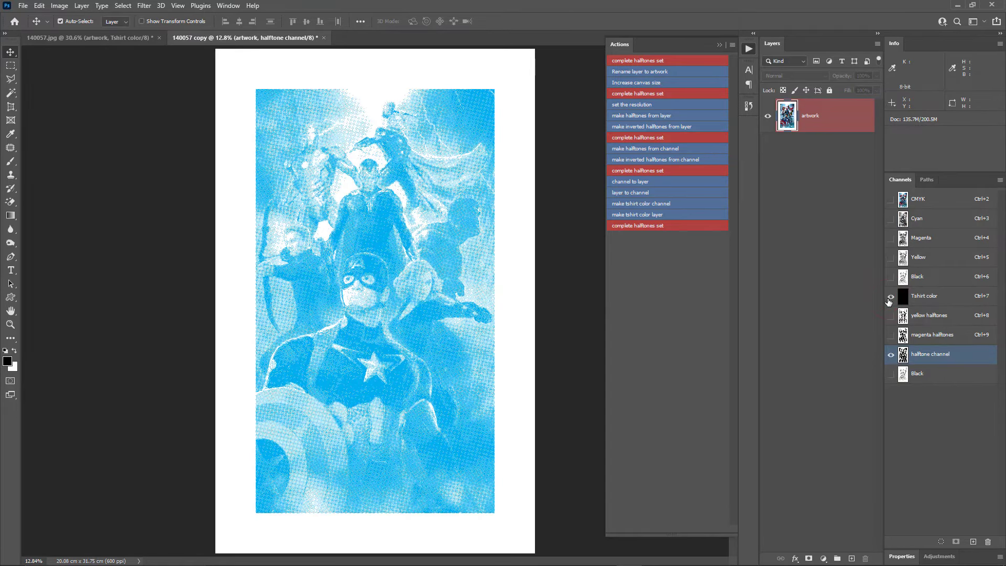
click(891, 296)
double_click(923, 356)
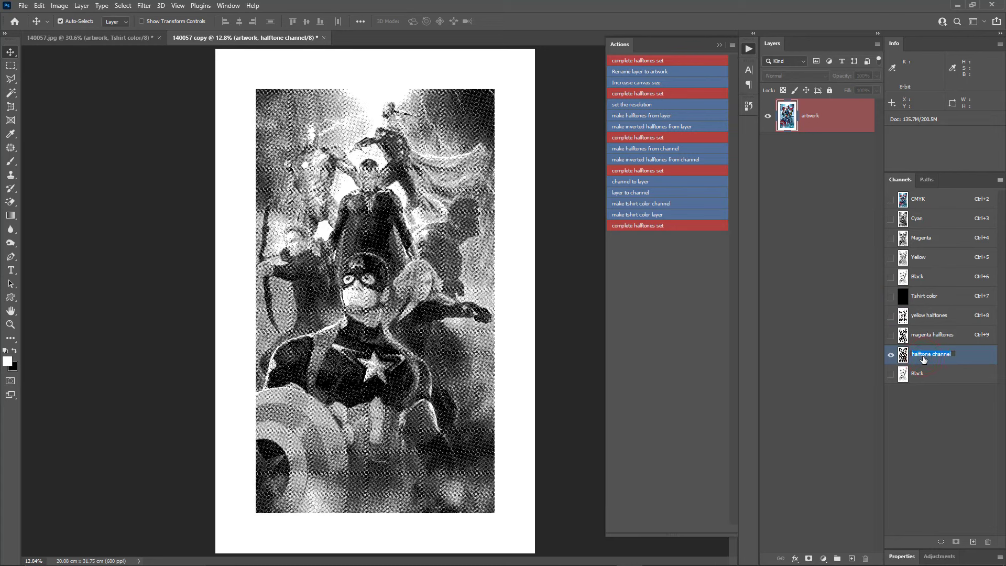
text(cyan halftones)
key(Return)
- Make halftones from the Black spot channel with 600 pixels/inch output, 45 lines/inch, a 45 degree angle and round dots
click(933, 377)
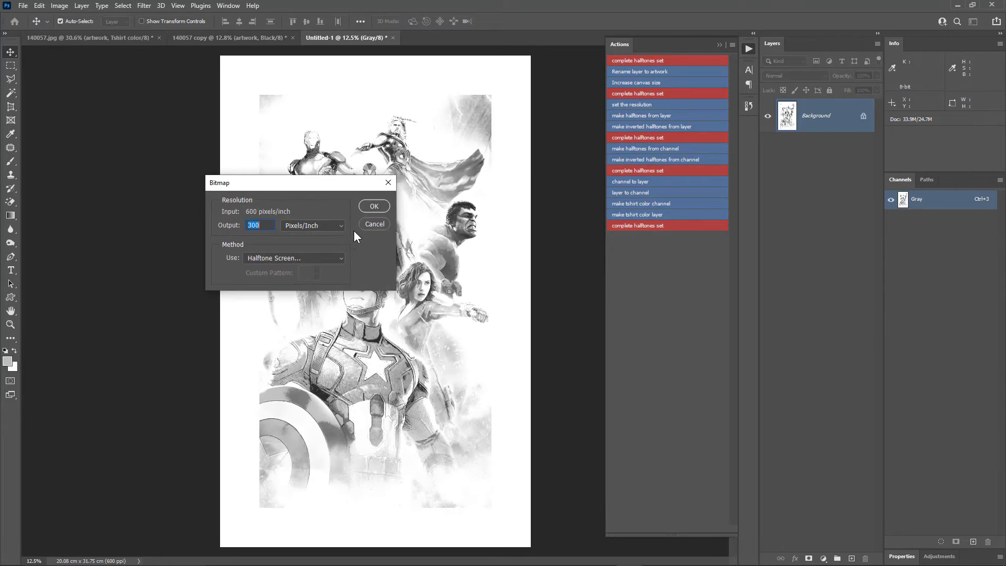
text(60)
click(374, 207)
key(Tab)
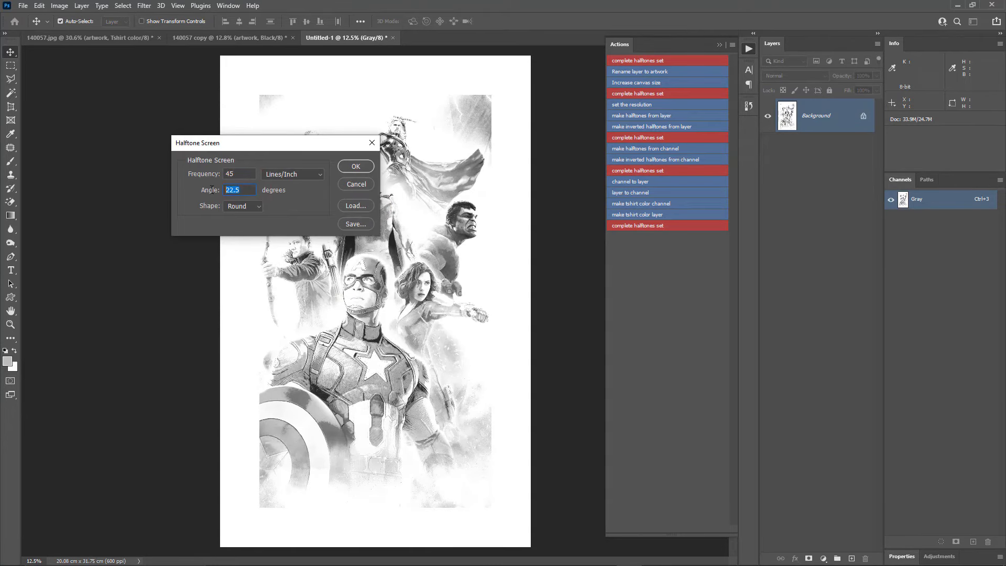
text(45)
click(351, 166)
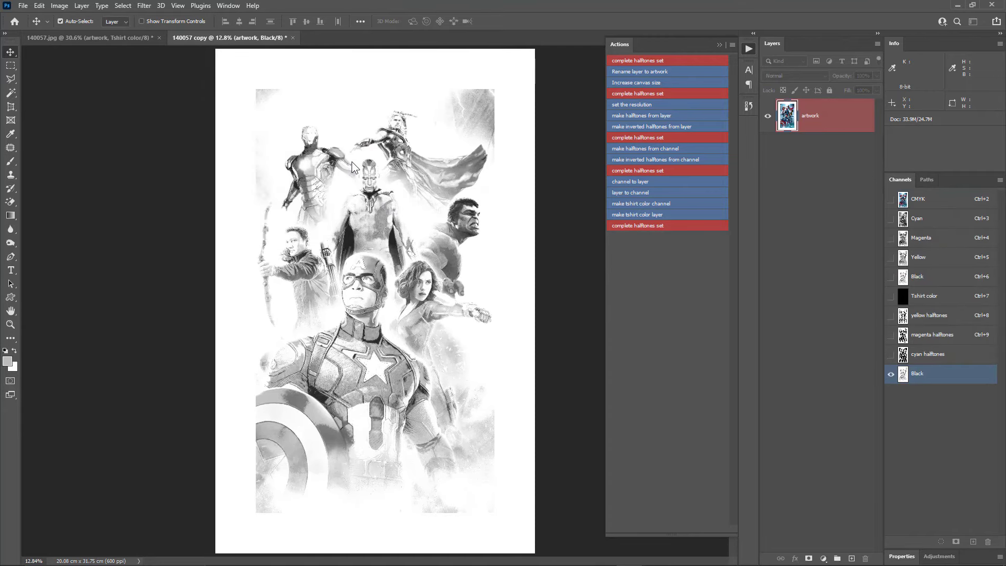
- Rename the channel made from the Black spot channel as "black halftones"
double_click(918, 374)
text(black halft)
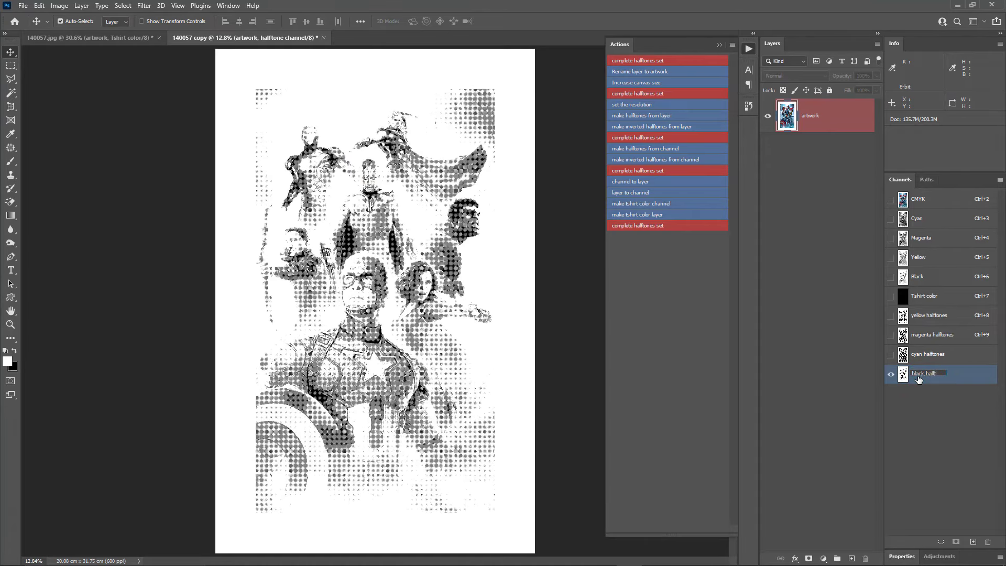
text(ones)
key(Return)
- Display Tshirt color together with all four halftone channels and examine the combined dot pattern up close and as a whole
drag(893, 297, 891, 373)
scroll(377, 212, up, 3)
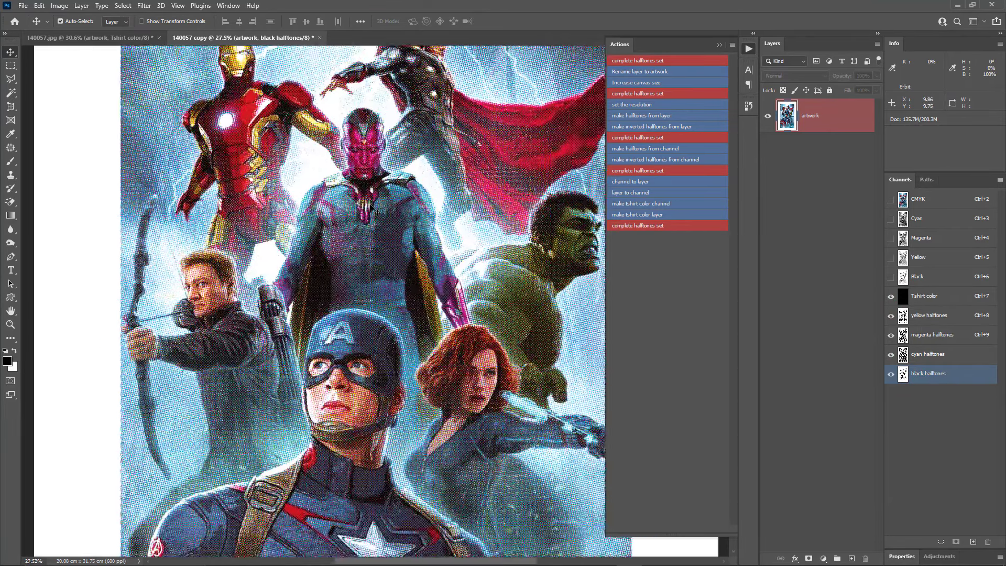
scroll(376, 213, up, 5)
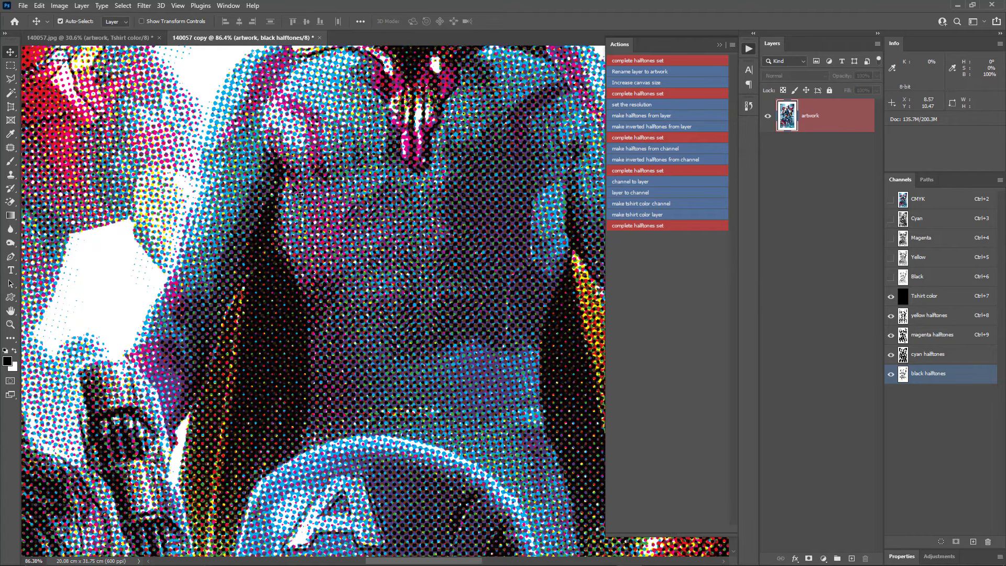
scroll(298, 194, down, 3)
scroll(310, 190, down, 5)
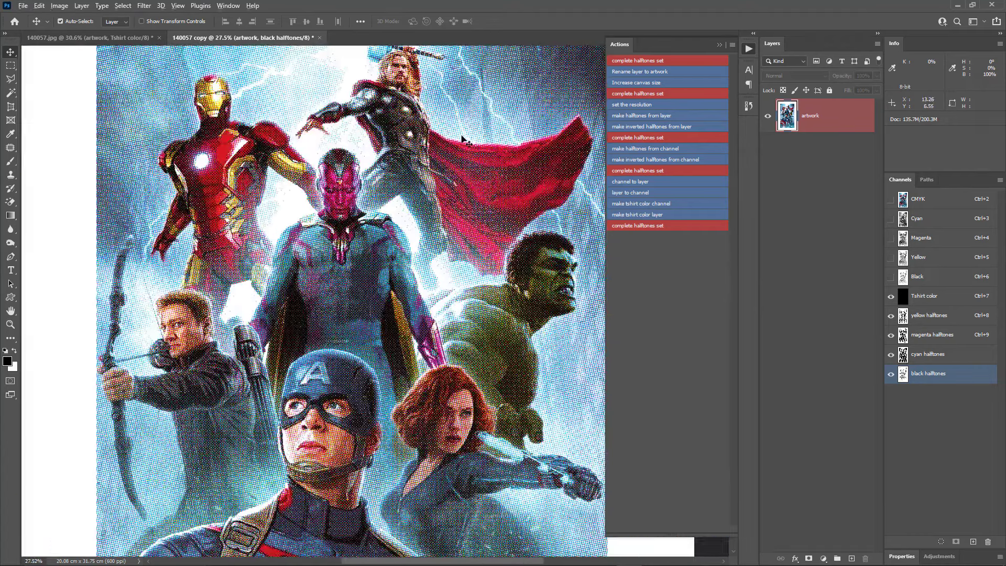
scroll(463, 139, up, 1)
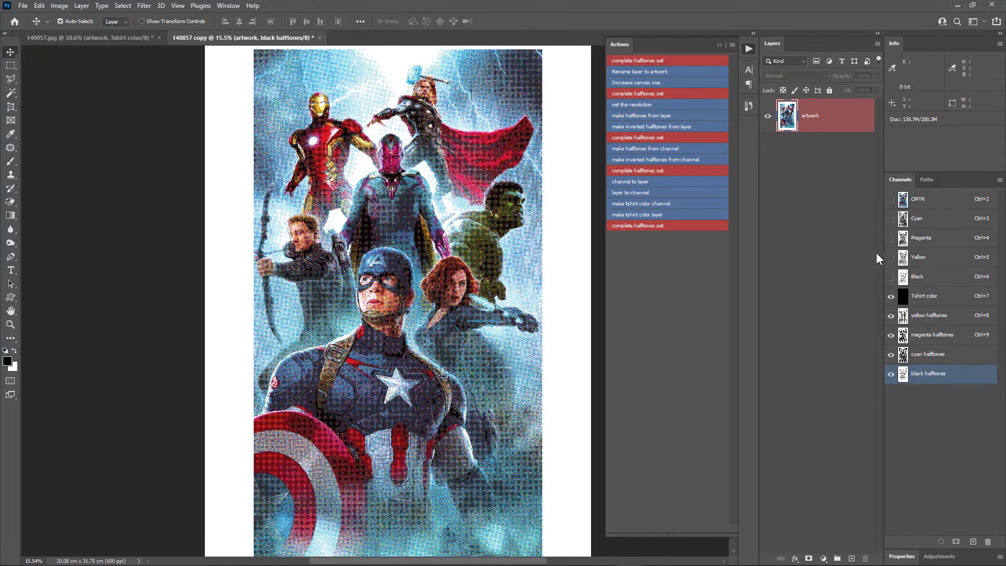
- Try a Gaussian Blur with a 2.0 pixel radius on the four halftone channels and examine how the dots blend
shift+click(944, 318)
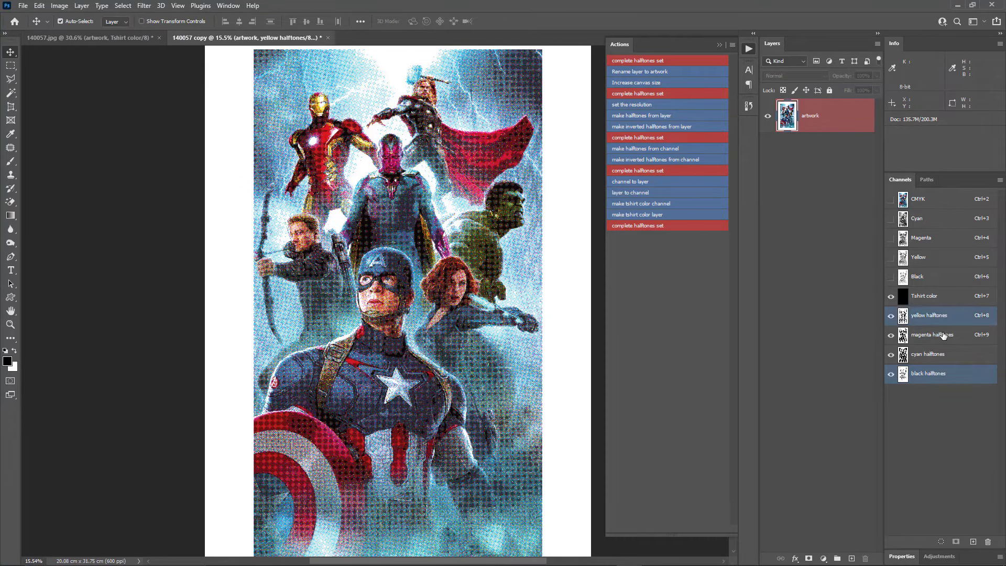
shift+click(944, 337)
shift+click(943, 357)
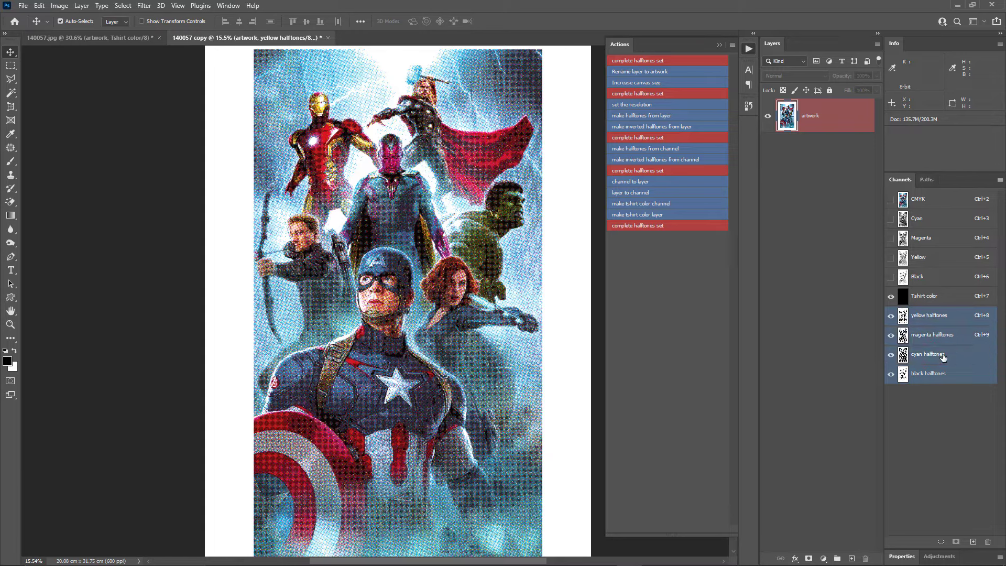
click(144, 6)
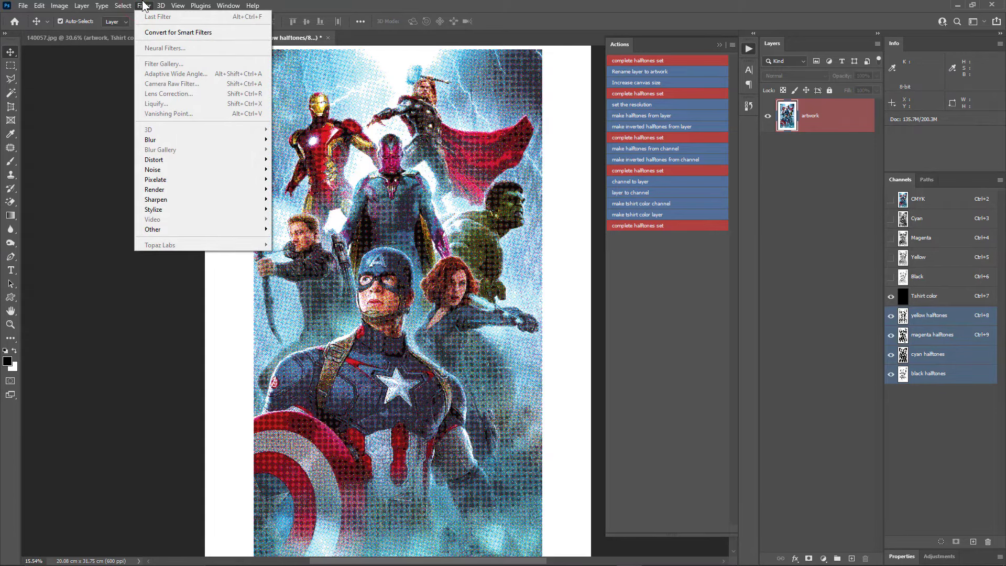
mouse_move(234, 140)
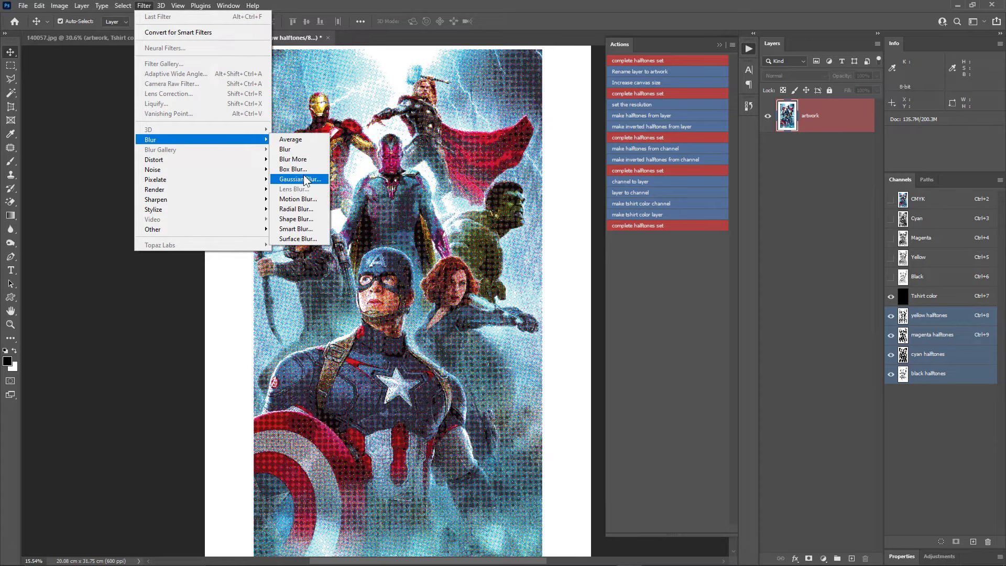
click(305, 178)
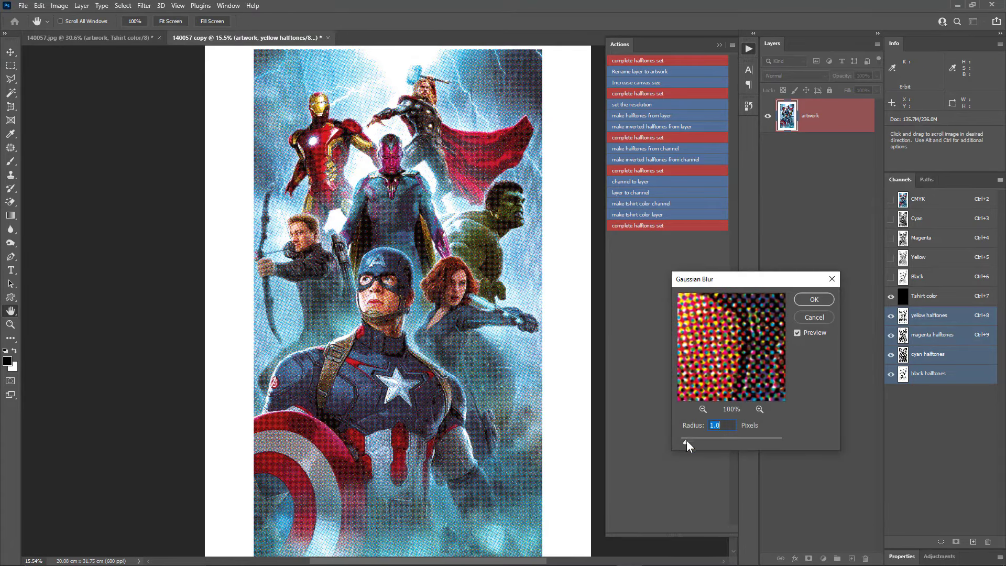
drag(690, 445, 690, 445)
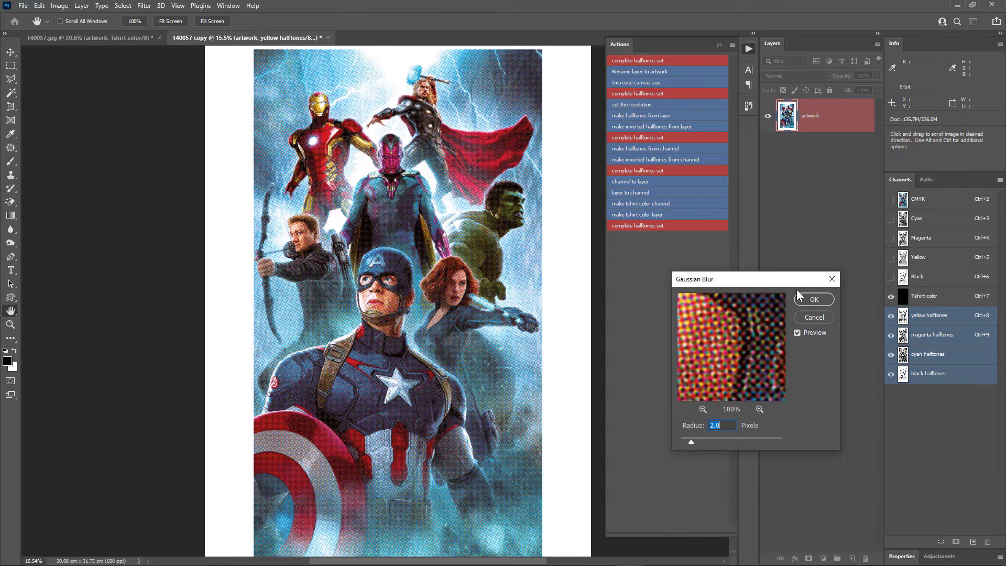
click(812, 299)
scroll(390, 262, up, 2)
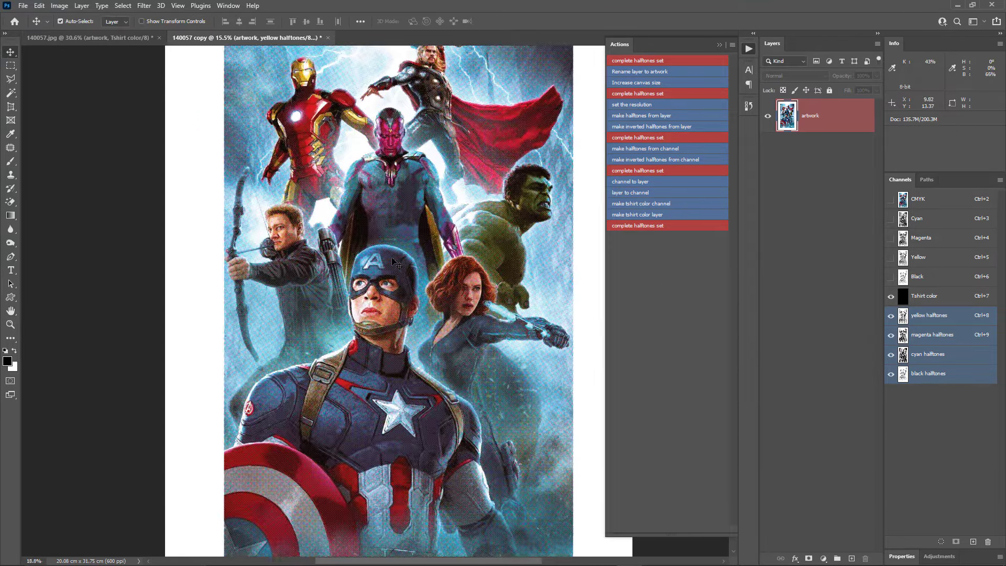
scroll(391, 263, up, 3)
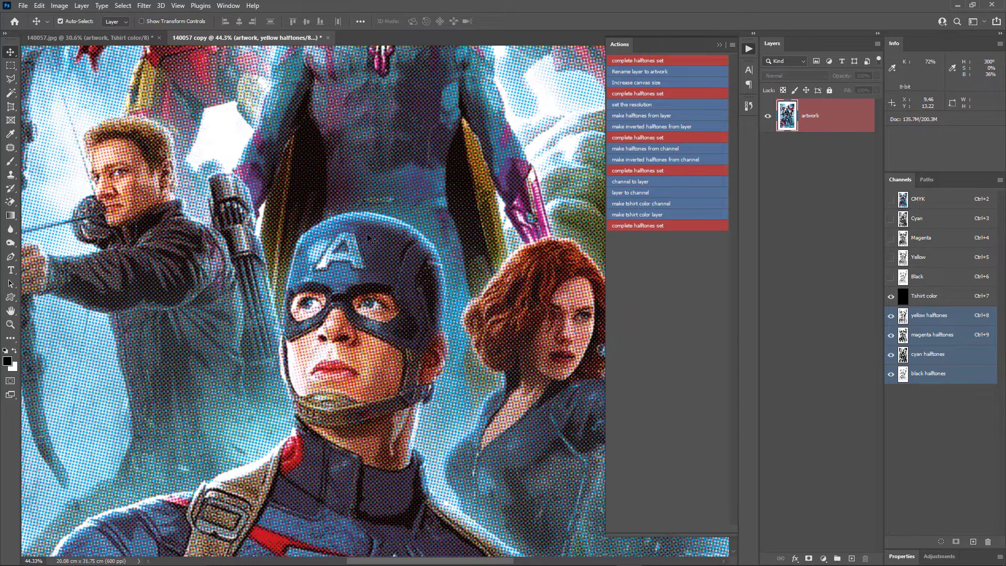
scroll(372, 239, down, 3)
scroll(375, 205, down, 1)
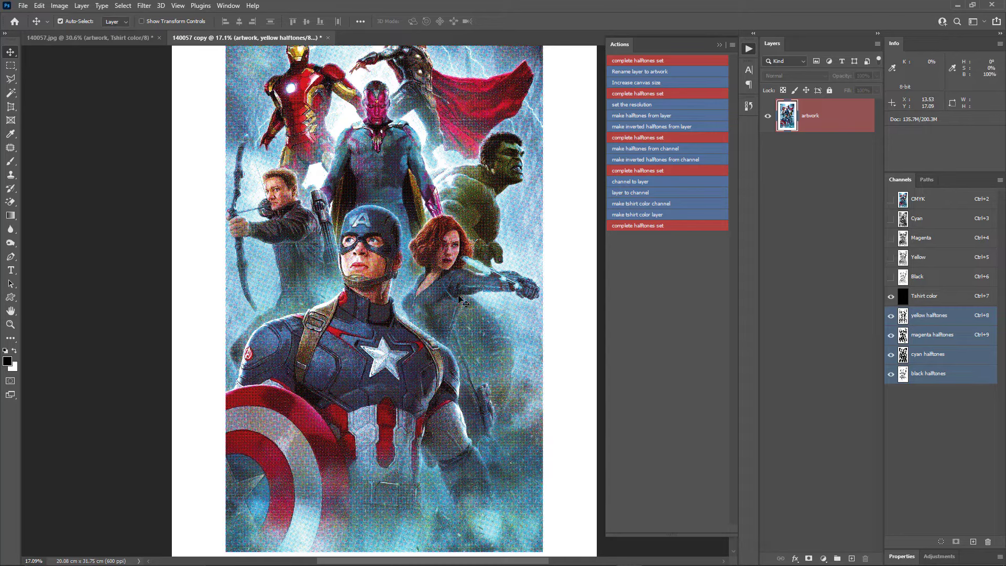
- Duplicate the document with its halftone channels
click(58, 6)
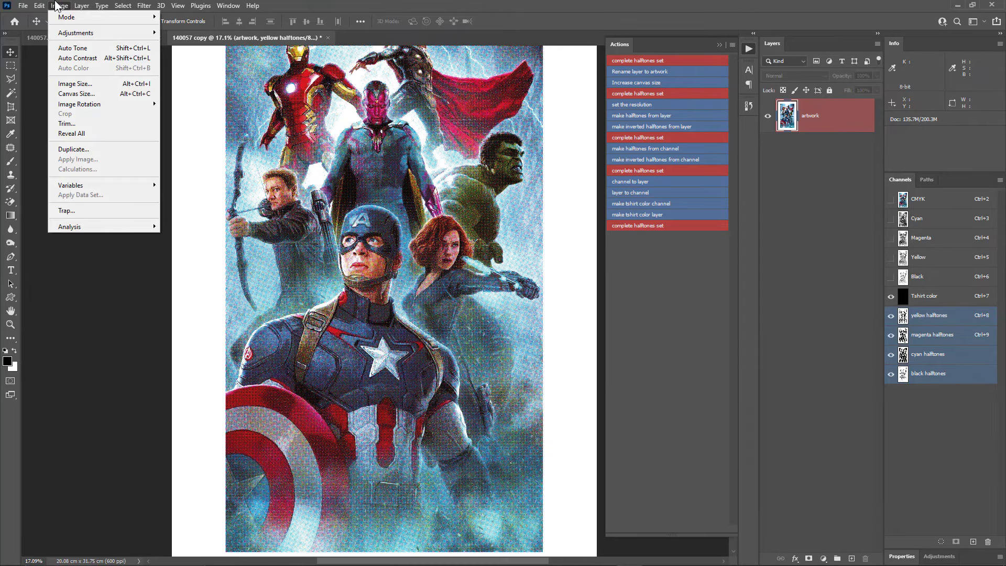
click(76, 148)
click(362, 244)
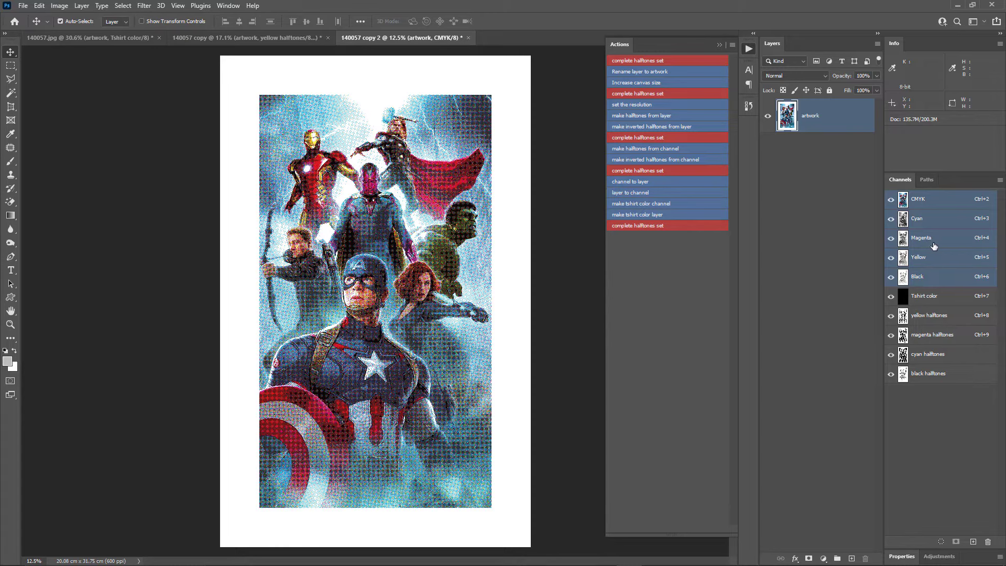
- Convert the duplicated document to Grayscale mode, discarding its color information
click(59, 5)
click(60, 5)
click(59, 5)
mouse_move(62, 21)
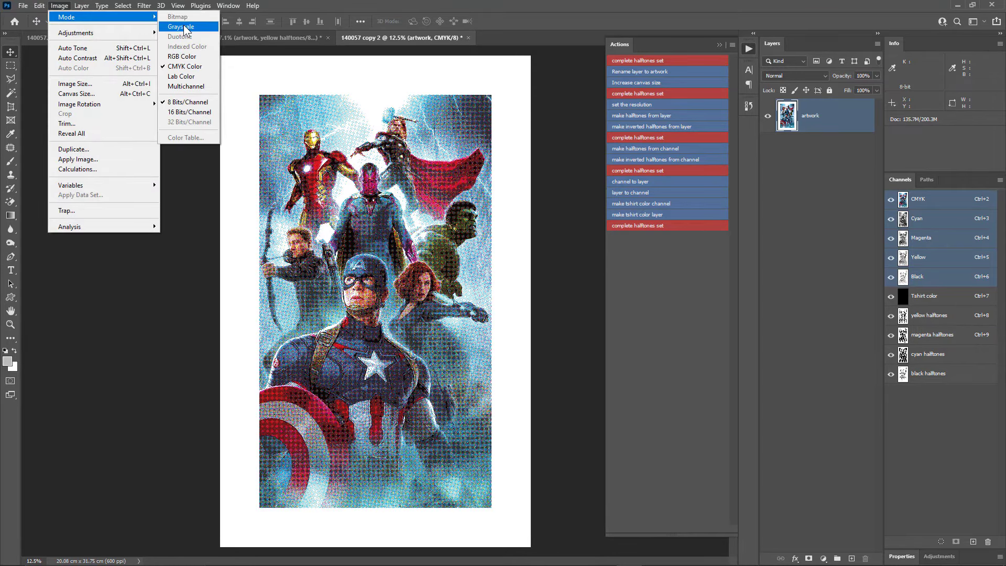
click(181, 26)
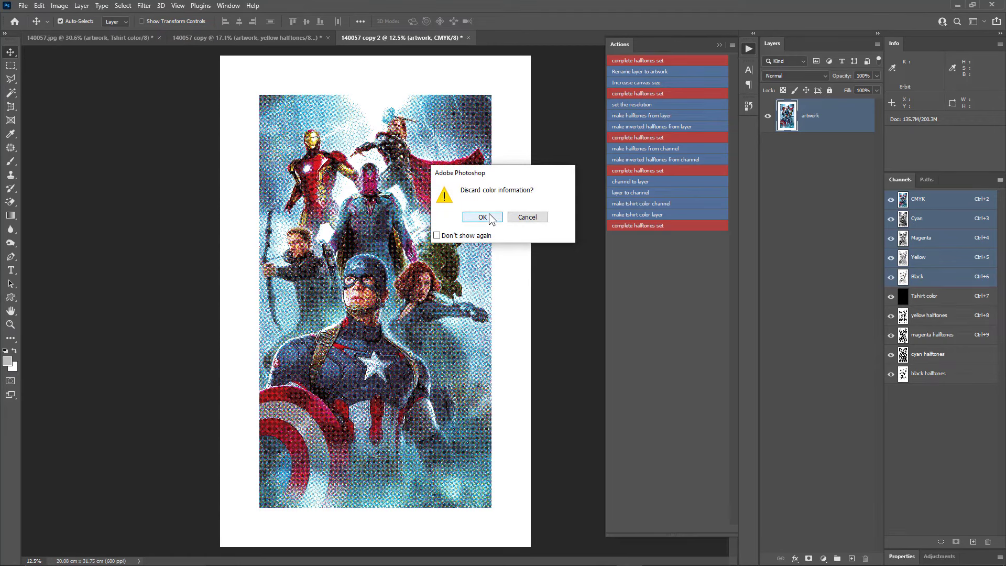
click(482, 217)
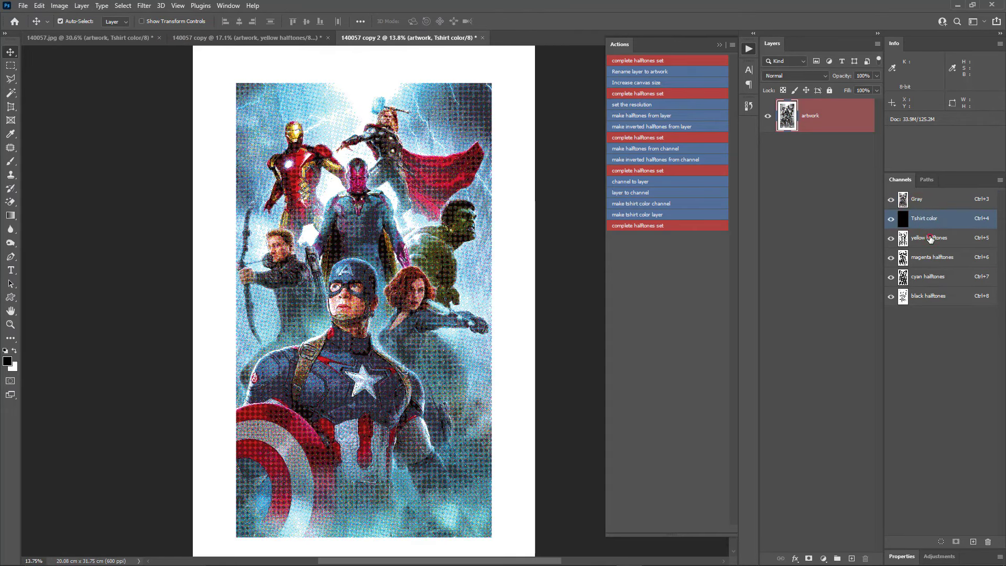
- Convert the yellow halftones spot channel to a layer with the channel to layer action
click(925, 220)
click(927, 239)
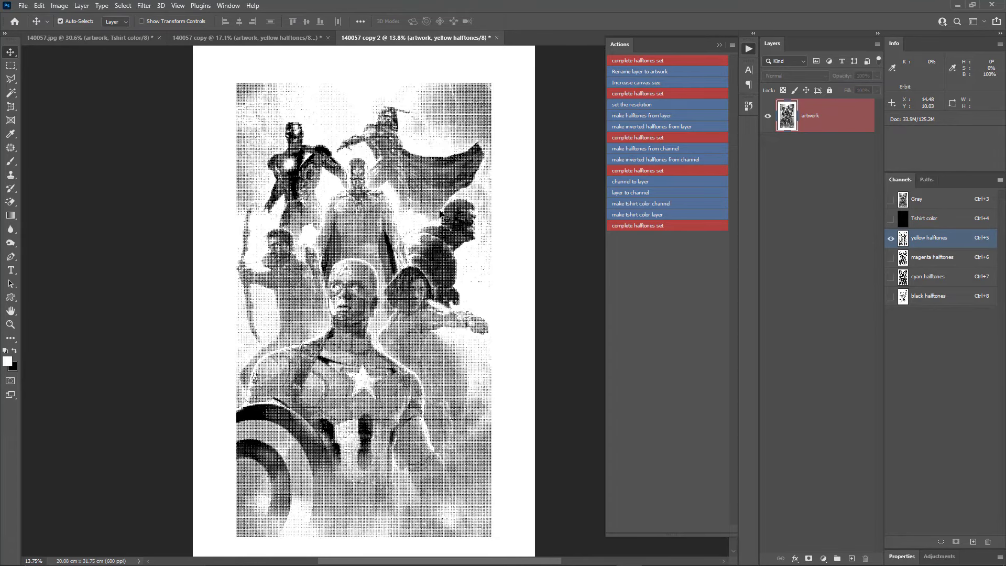
click(667, 181)
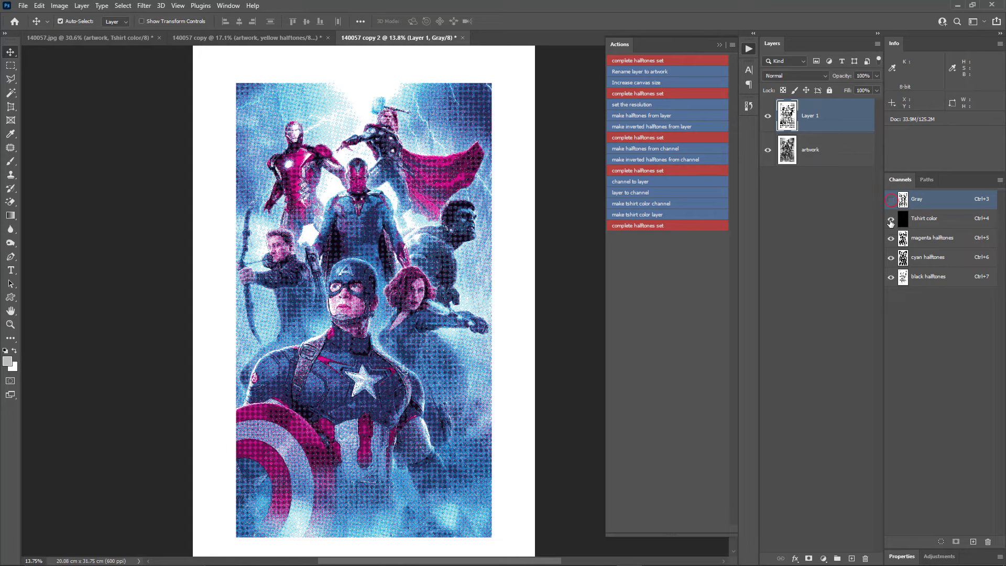
- Hide the remaining spot channels and the artwork layer, and rename the yellow halftone layer as yellow
drag(891, 219, 891, 277)
click(921, 203)
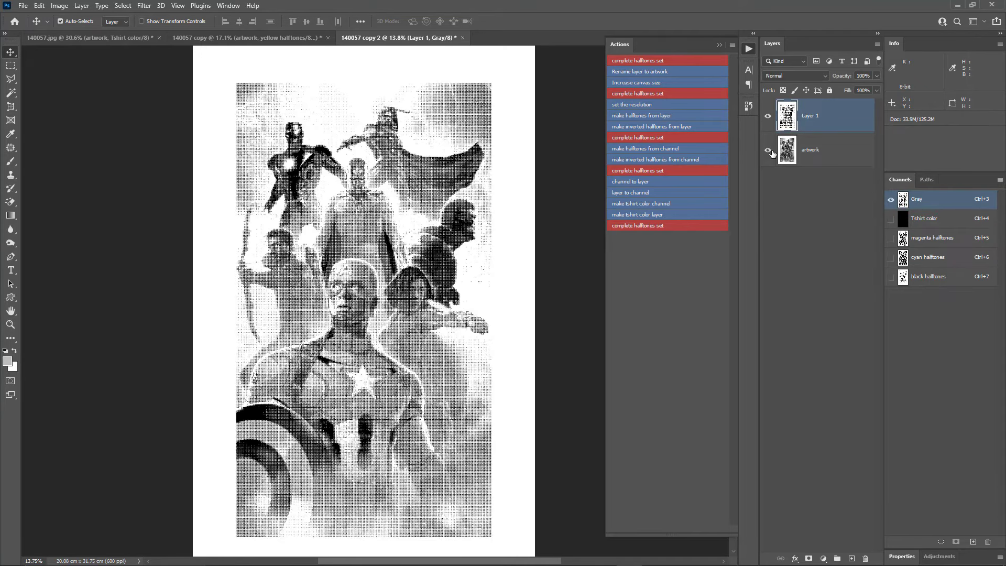
click(768, 150)
double_click(811, 118)
click(850, 116)
- Convert the magenta halftones channel to a layer with the channel to layer action, name it magenta and hide the yellow layer
click(945, 240)
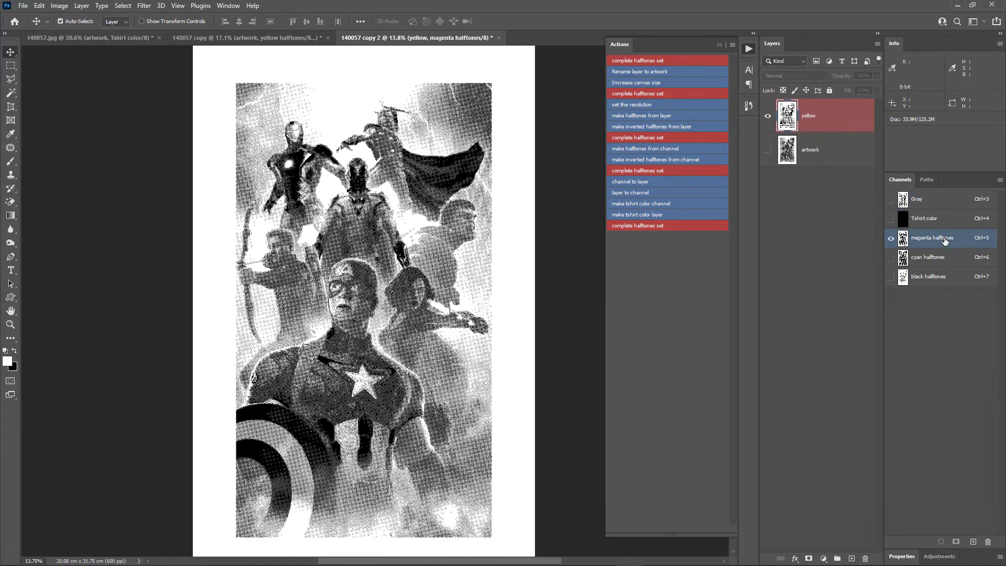
click(643, 181)
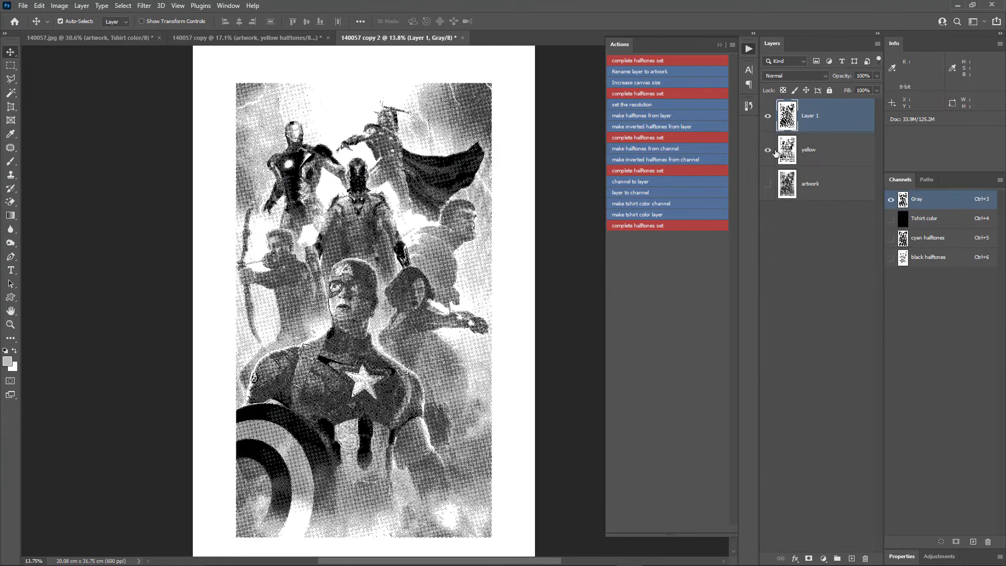
click(769, 150)
click(810, 118)
text(magenta)
key(Return)
- Convert the cyan halftones channel to a layer with the channel to layer action and name it cyan
click(942, 240)
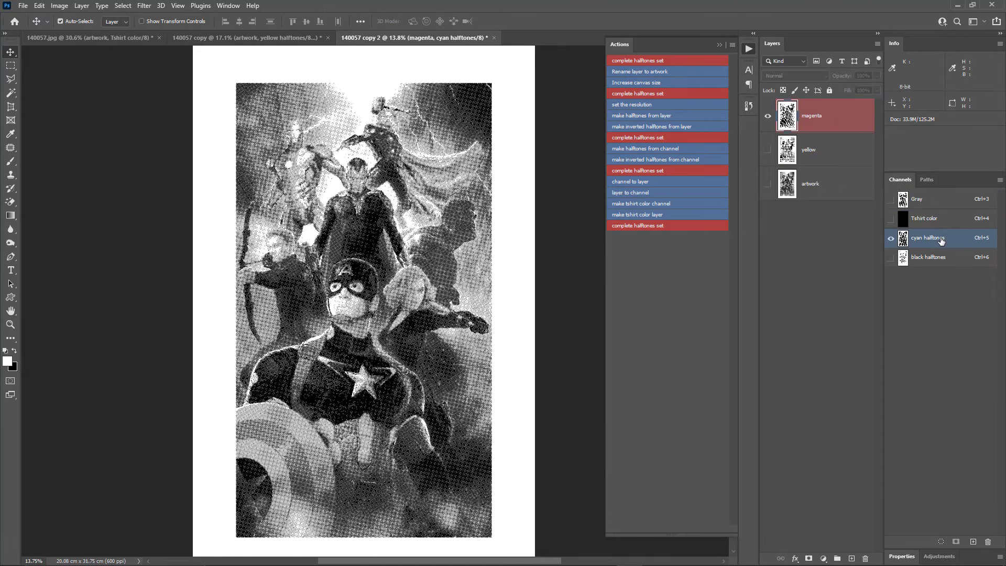
click(637, 181)
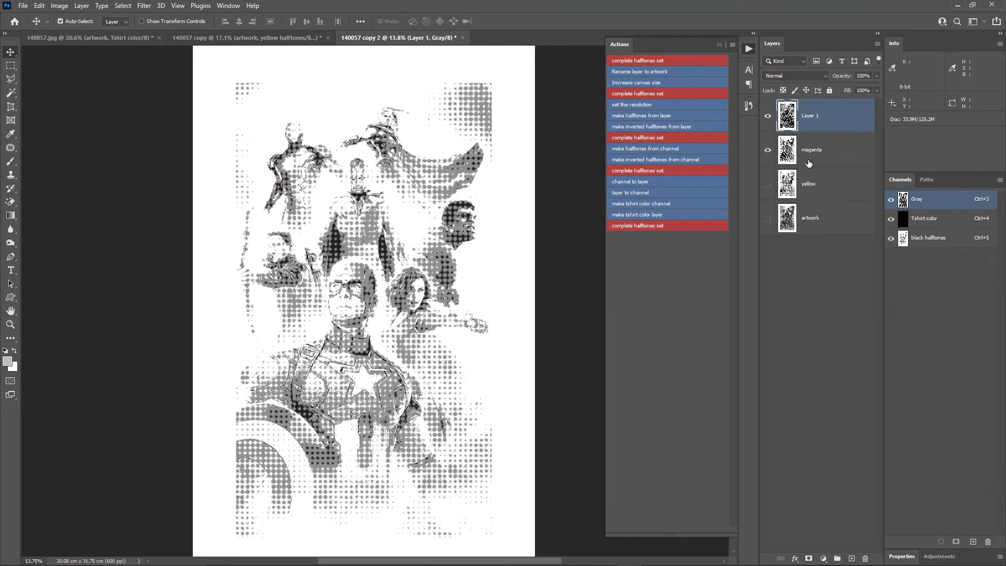
double_click(815, 115)
text(cyan)
key(Return)
- Convert the black halftones channel to a layer with the channel to layer action, name it black and hide the cyan layer
click(926, 238)
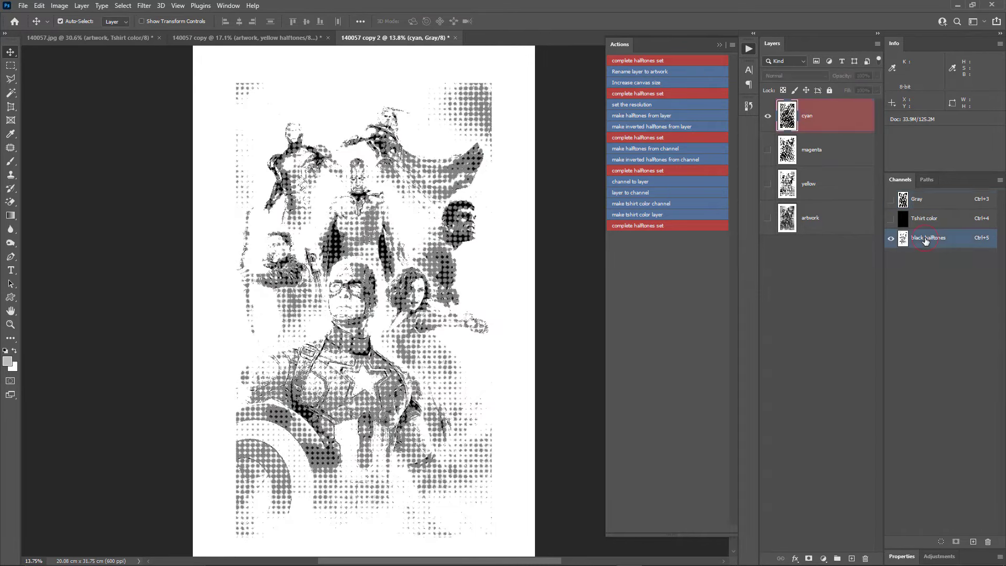
click(630, 181)
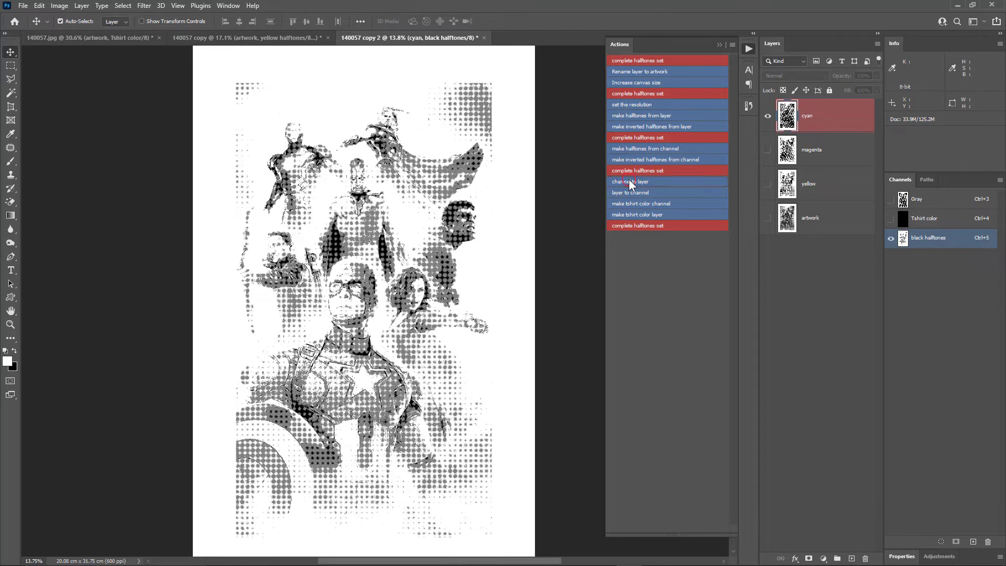
click(768, 151)
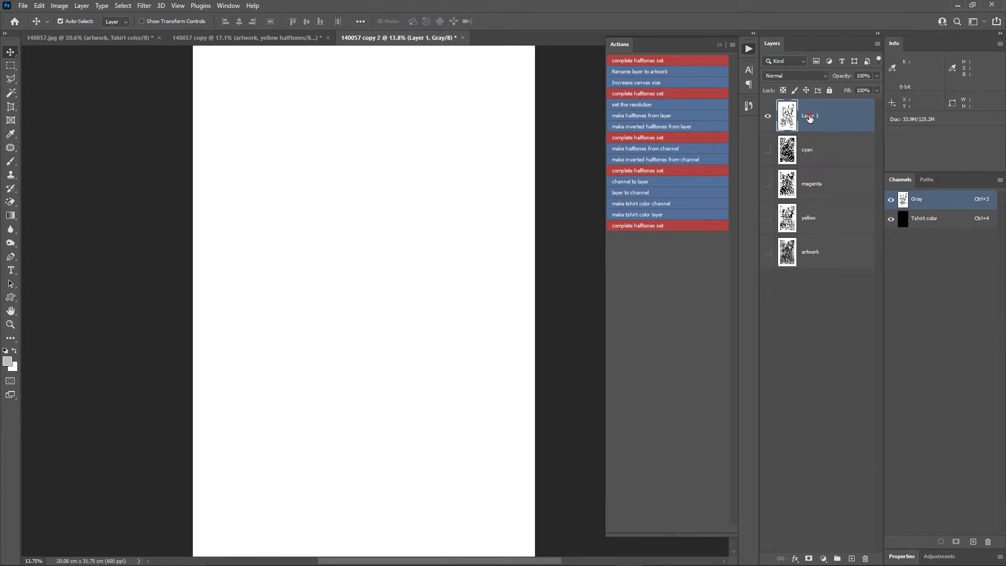
double_click(810, 116)
text(black)
key(Return)
- Delete the Tshirt color channel and the artwork layer from the grayscale copy
click(942, 220)
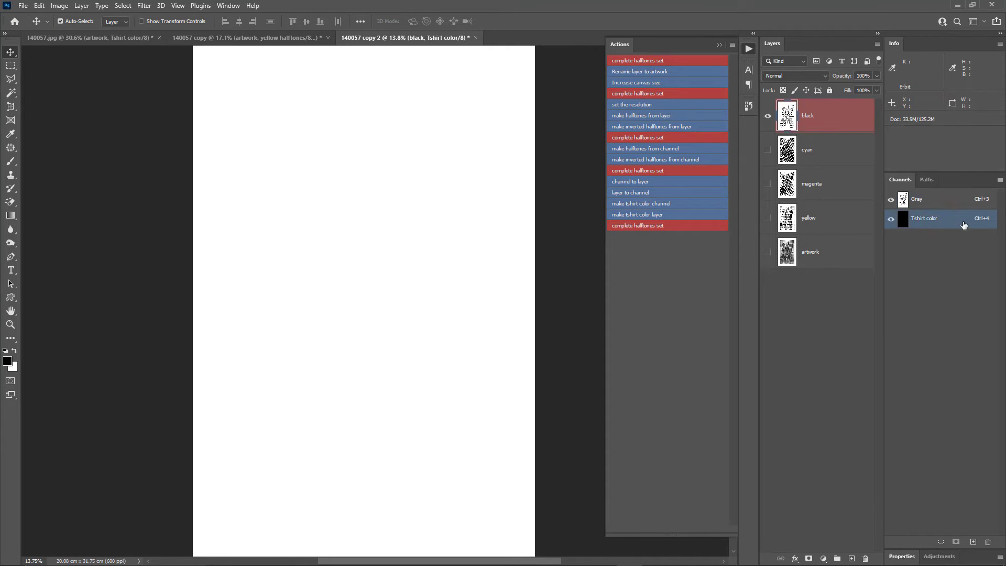
drag(964, 225, 989, 542)
click(838, 252)
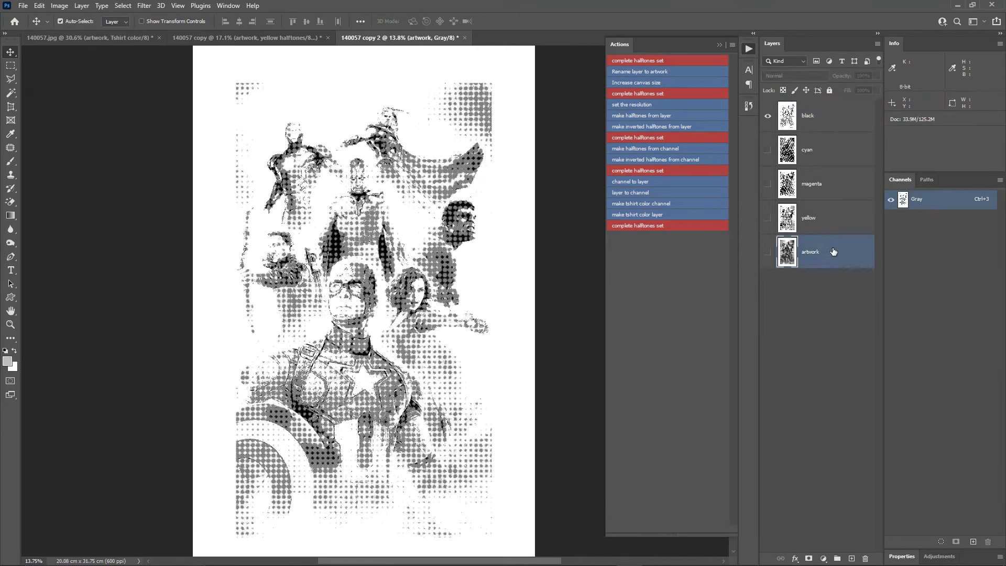
drag(833, 252, 865, 559)
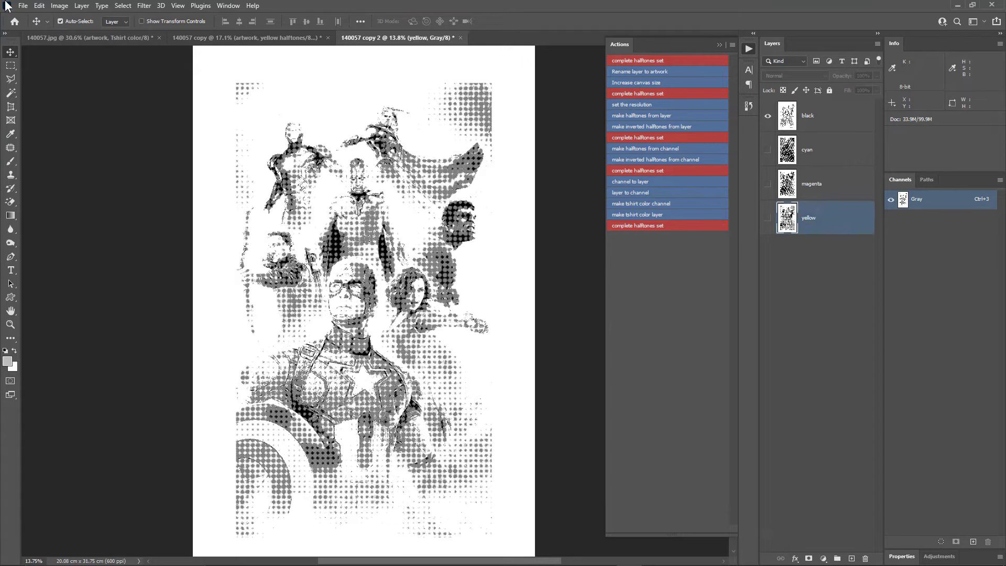
- Open reg mark.ai at a resolution of 600 pixels/inch with anti-aliasing off
click(23, 6)
click(34, 26)
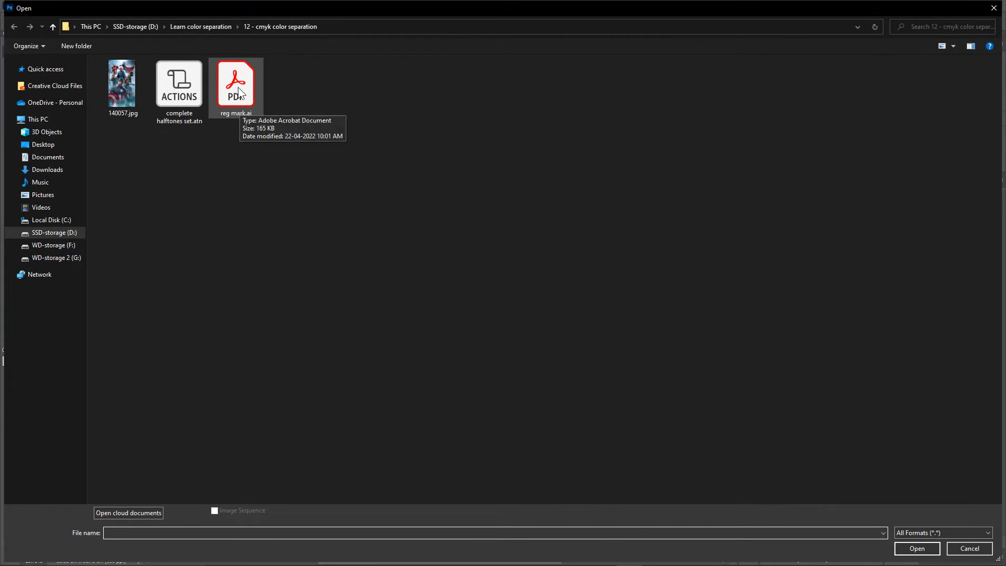
click(239, 93)
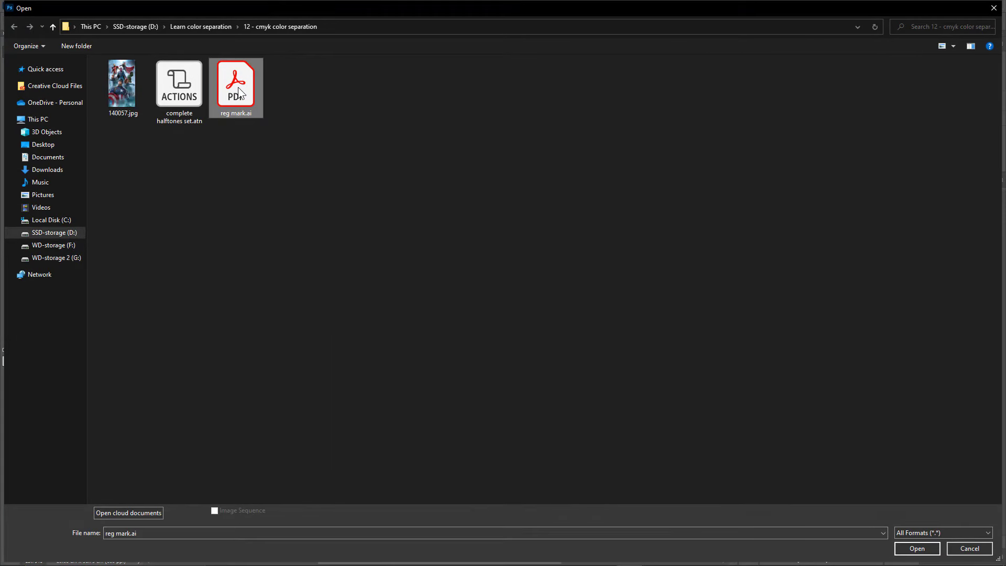
double_click(239, 92)
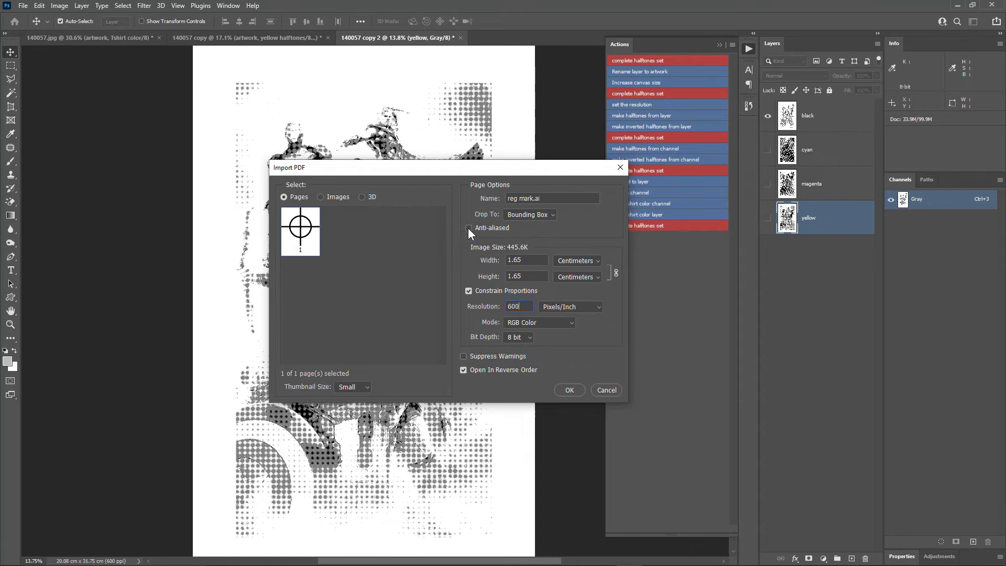
click(569, 391)
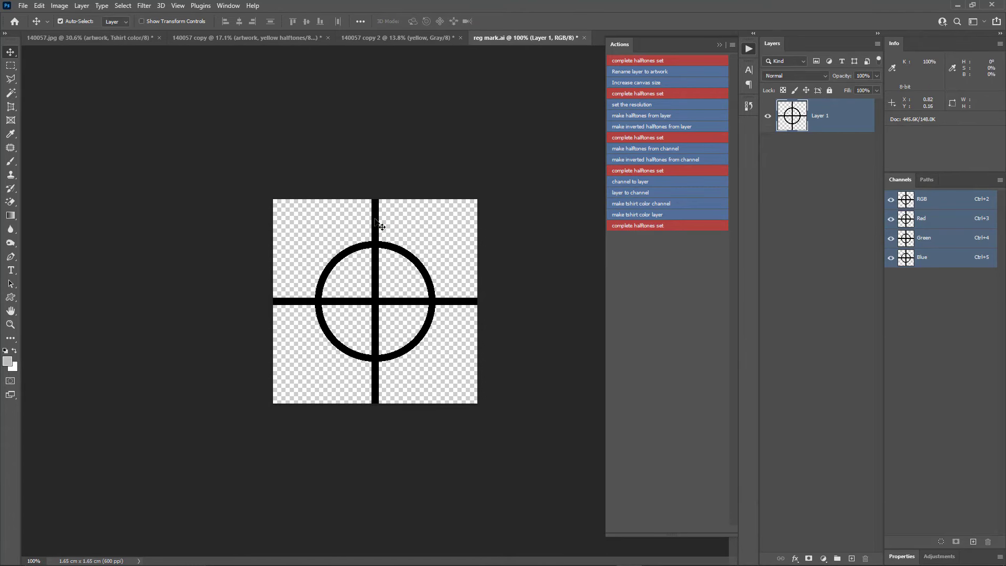
- Copy the registration mark into 140057 copy 2 as the topmost layer and align it to the canvas's top edge, centered horizontally
drag(375, 220, 376, 71)
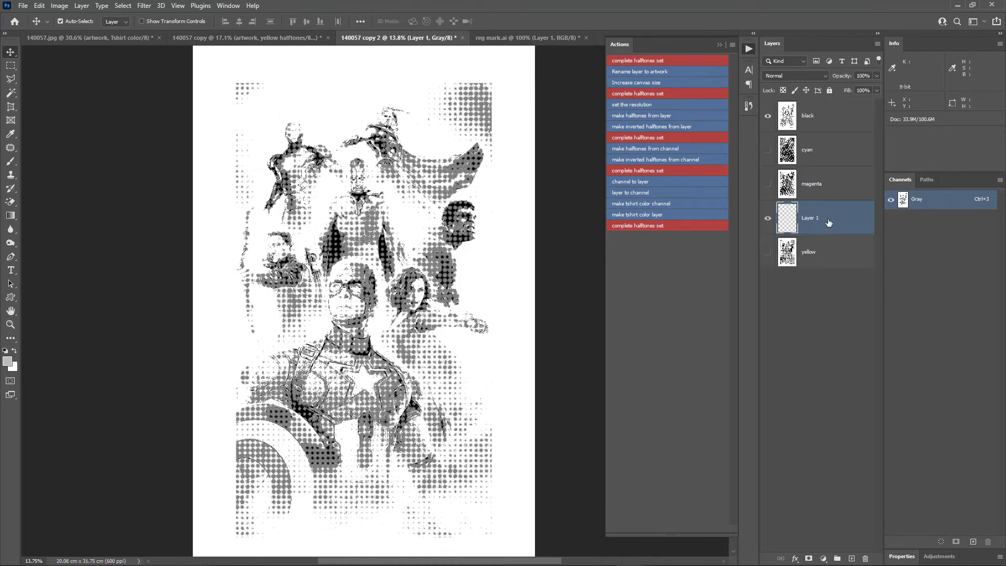
drag(831, 221, 823, 106)
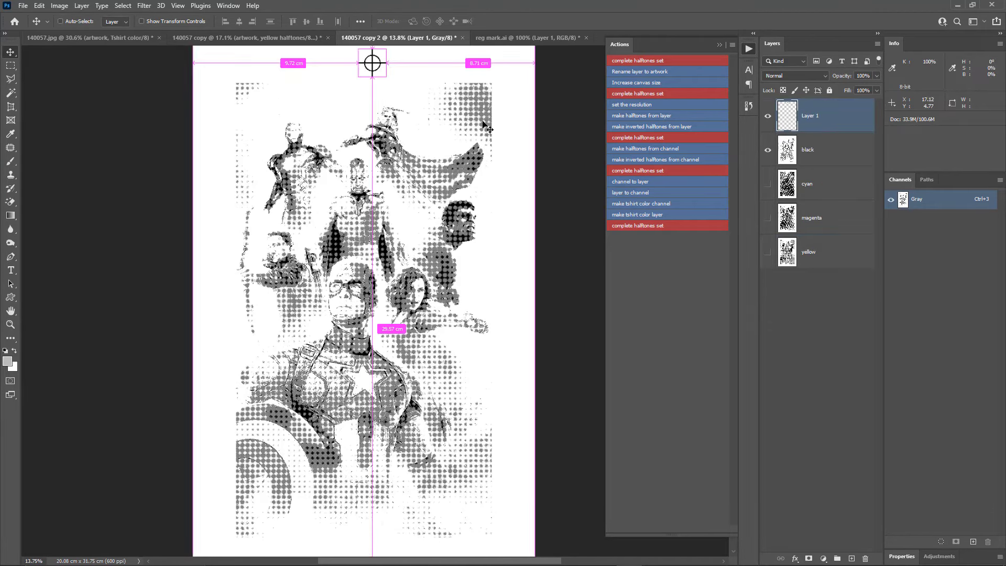
key(ctrl+a)
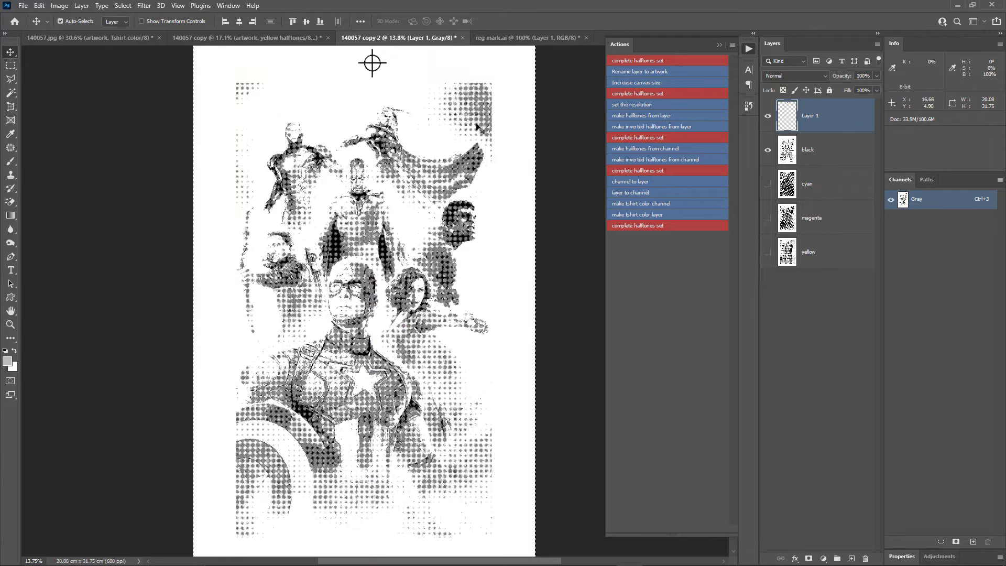
key(ctrl)
click(239, 21)
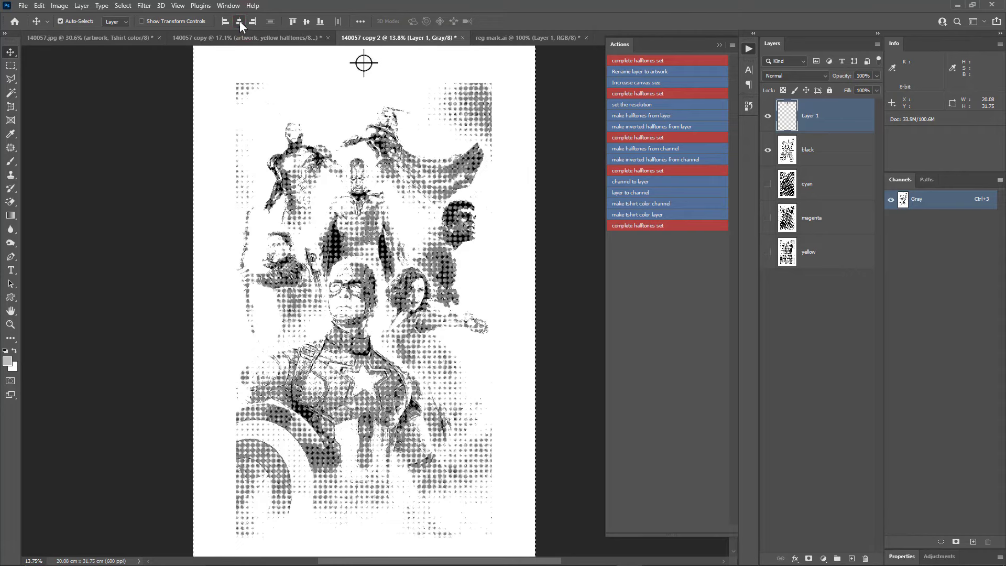
click(294, 23)
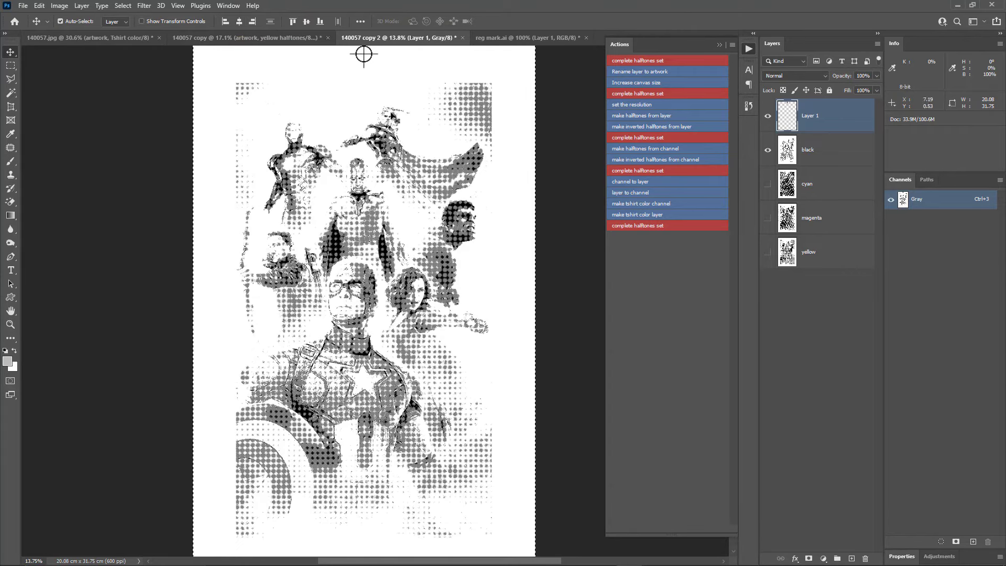
scroll(430, 144, down, 1)
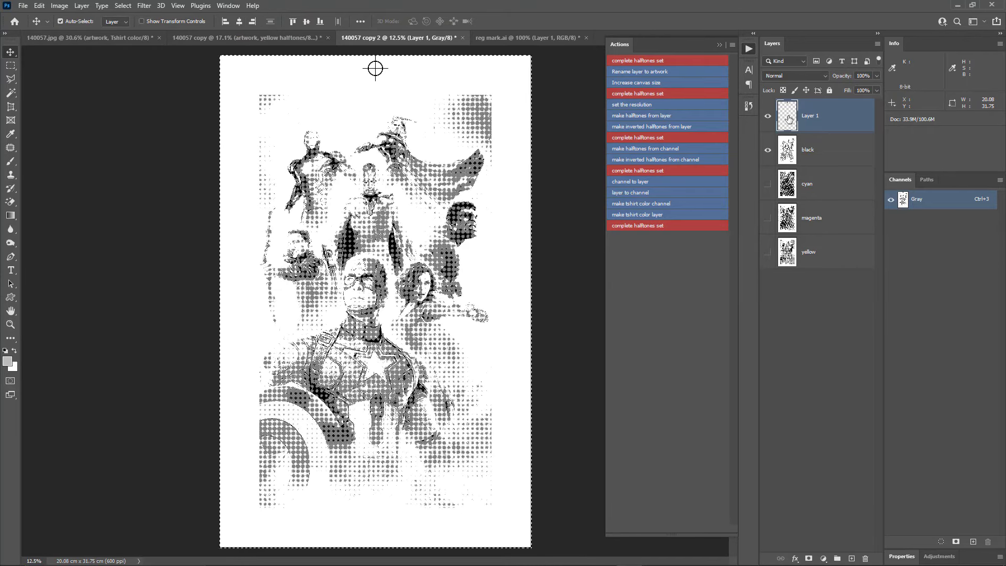
- Duplicate the registration mark layer, align the copy to the canvas's bottom edge and clear the selection
click(833, 126)
right_click(833, 126)
click(866, 165)
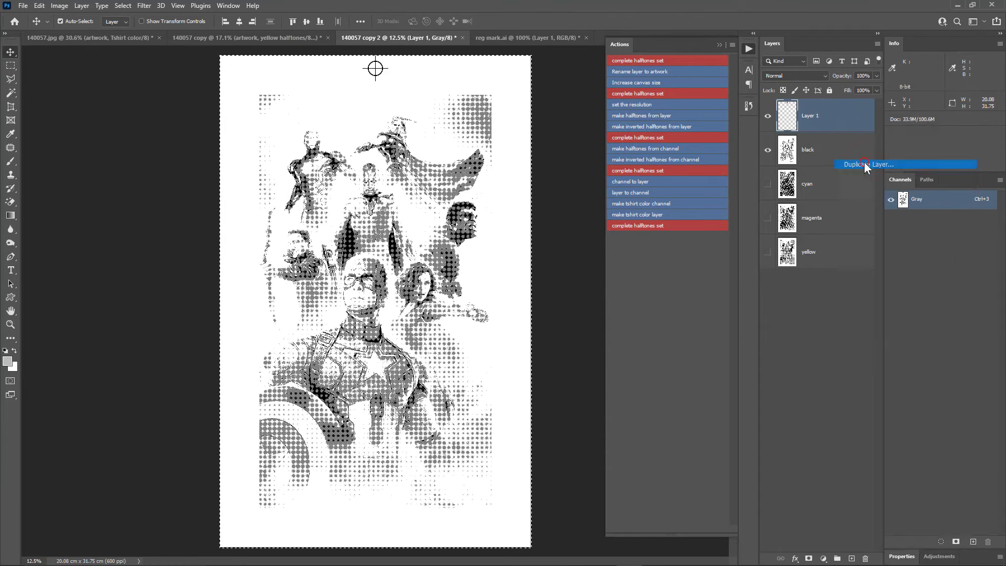
click(349, 196)
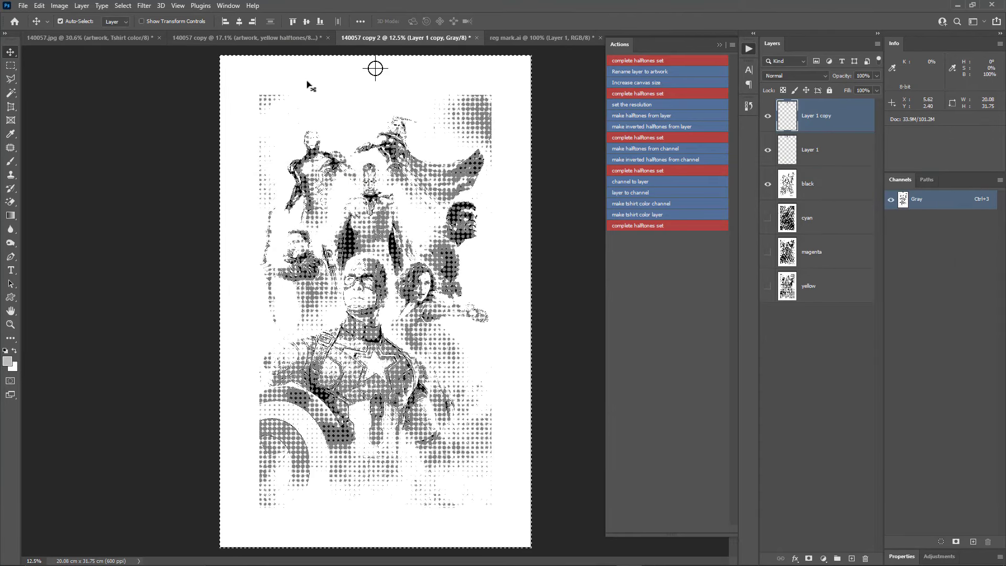
click(320, 21)
key(ctrl+d)
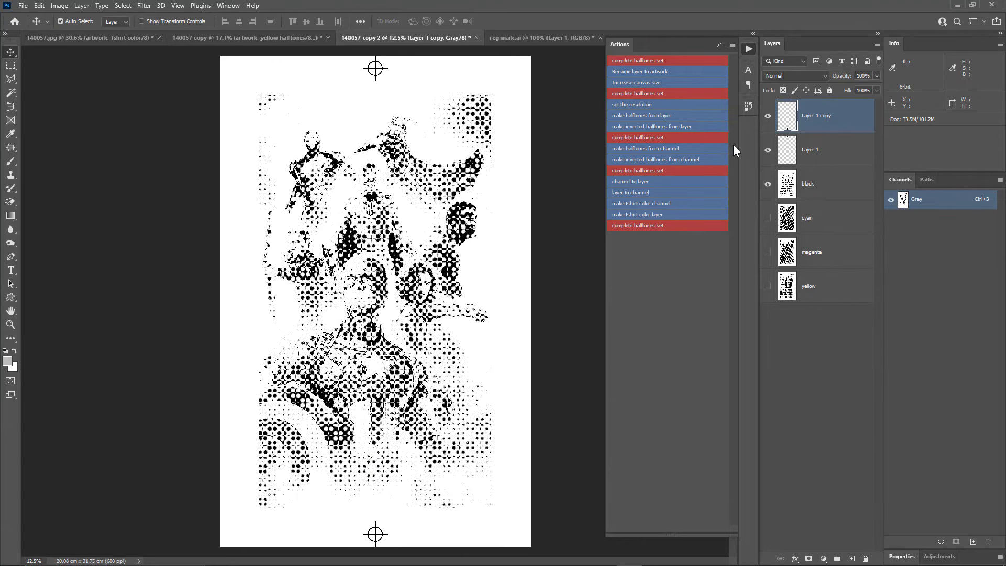
- Group the two registration mark layers under the name reg marks
shift+click(824, 150)
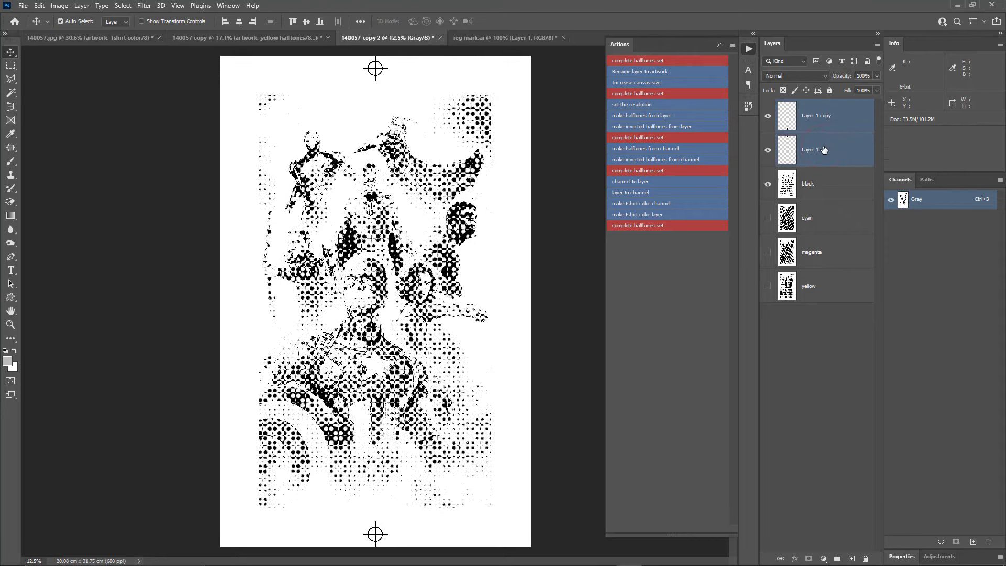
right_click(825, 150)
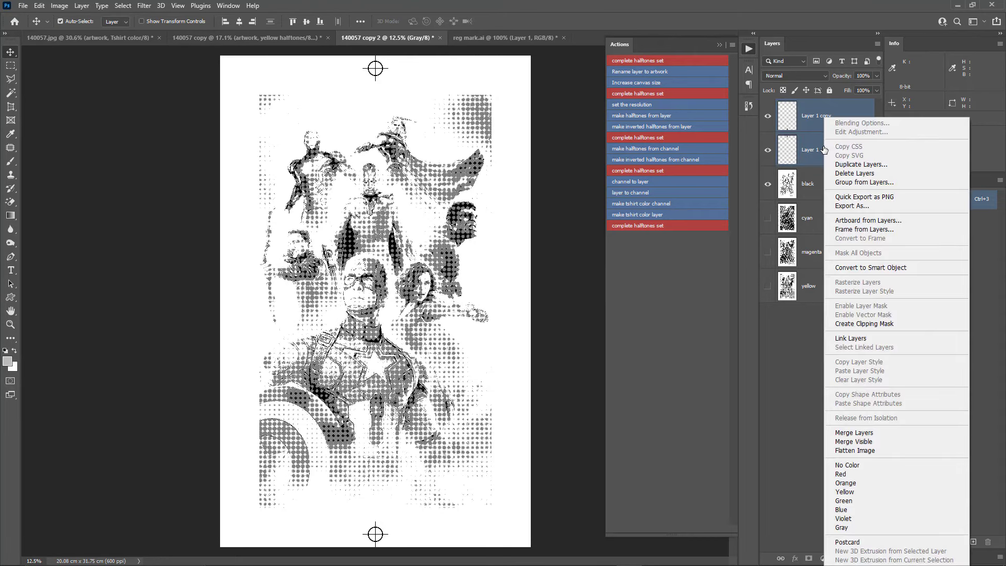
click(838, 181)
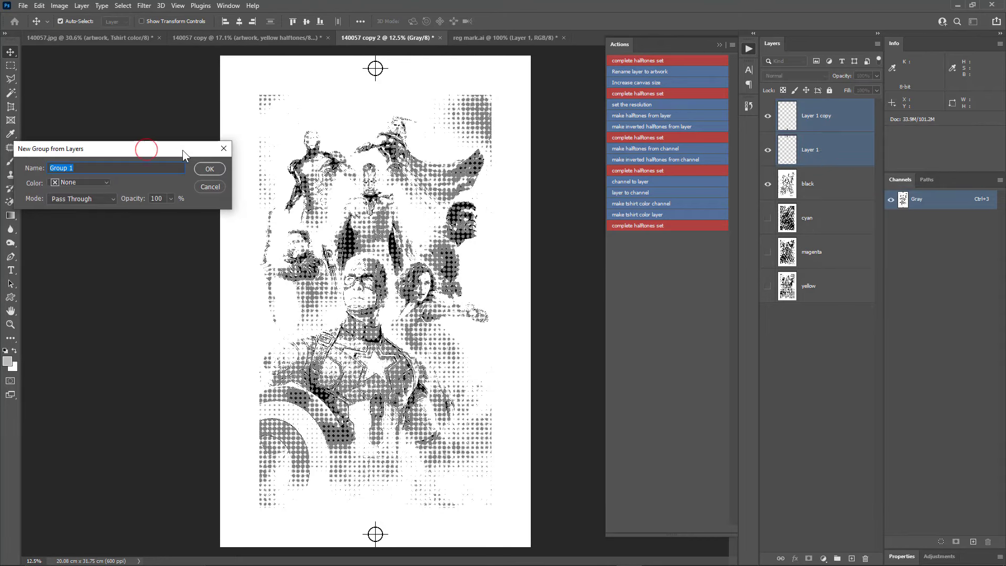
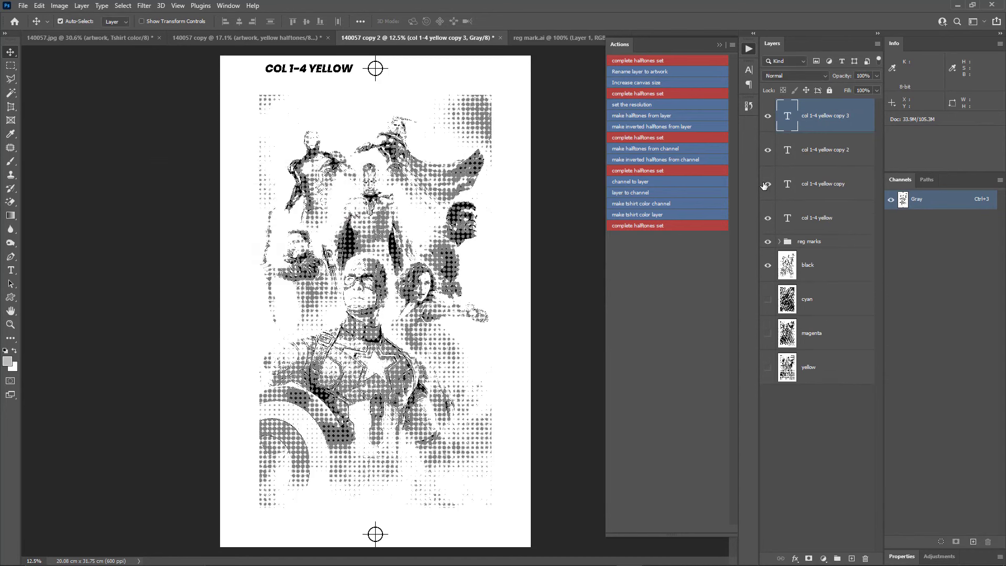
- Hide all the color label text layers except col 1-4 yellow copy
click(768, 191)
drag(768, 115, 768, 192)
click(767, 192)
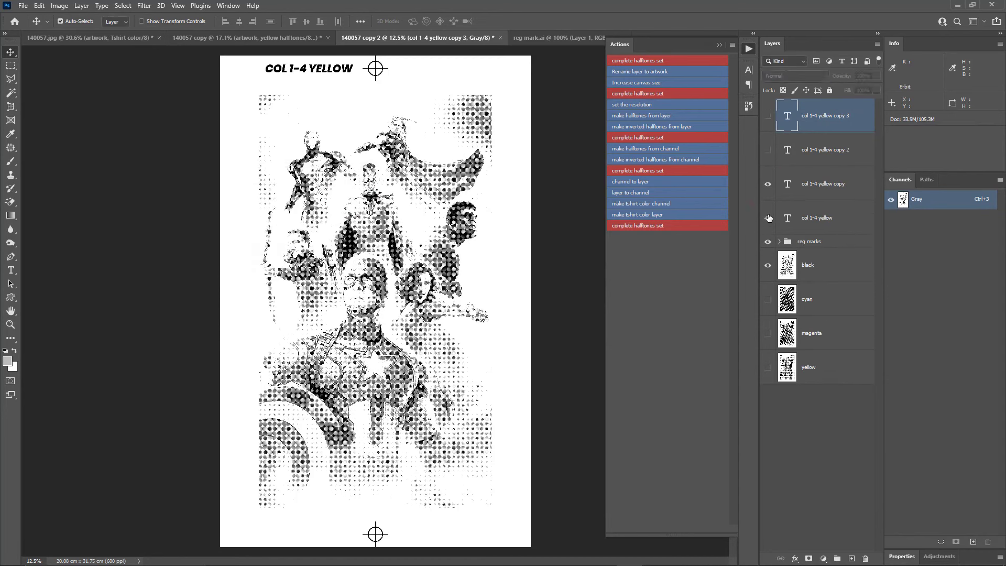
click(767, 218)
- Change the text of the col 1-4 yellow copy label to COL 2-4 MAGENTA
double_click(787, 189)
click(294, 70)
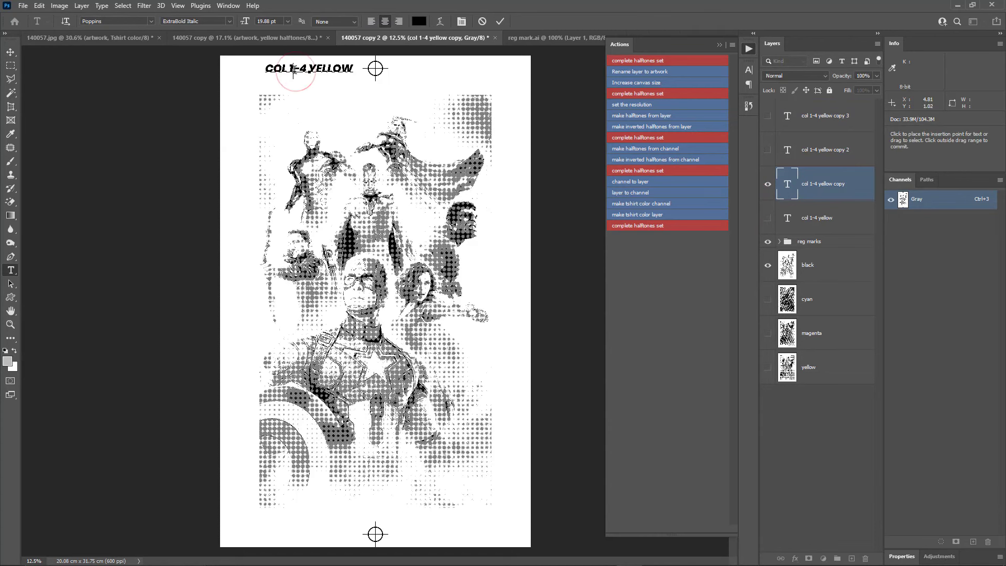
drag(294, 70, 355, 69)
text(2-4 )
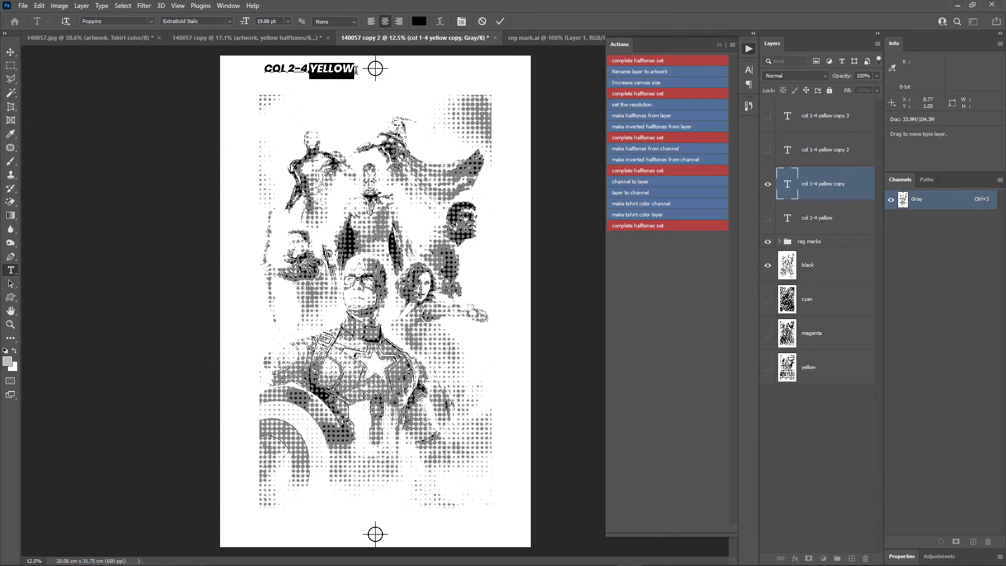
text(MAGE)
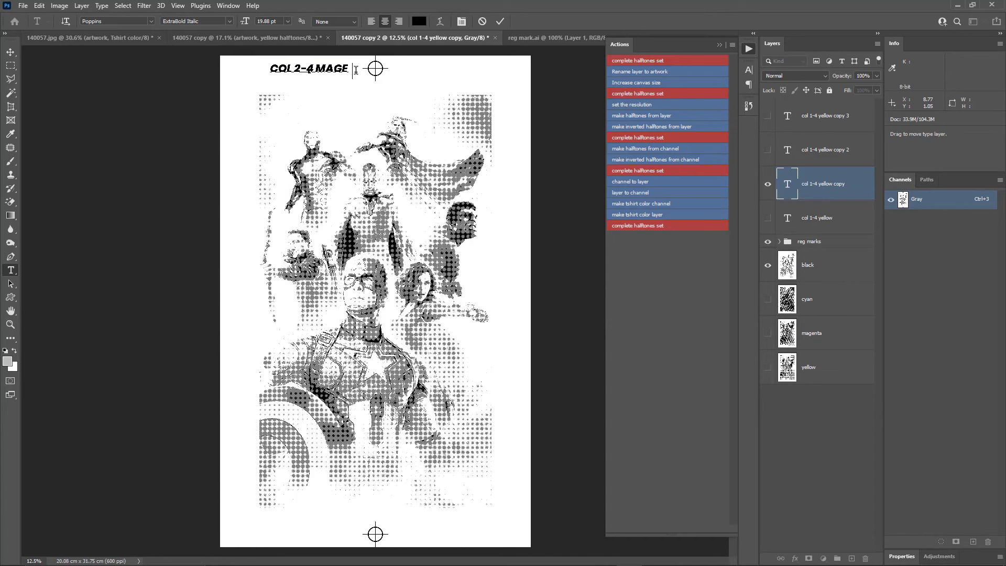
text(NTA)
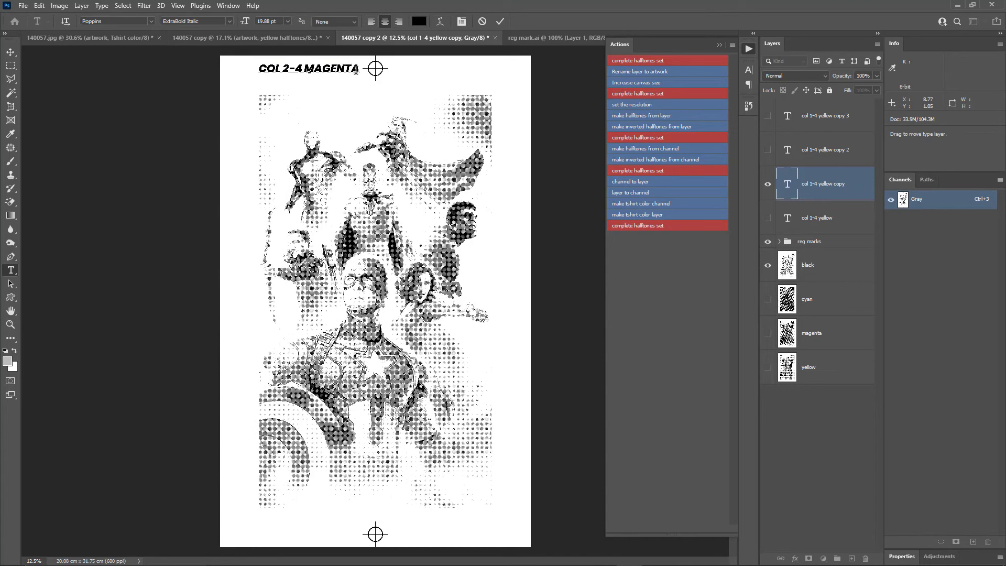
click(500, 21)
- Show the col 1-4 yellow copy 2 label instead of the magenta label and change its text to COL 3-4 CYAN
click(767, 184)
click(768, 150)
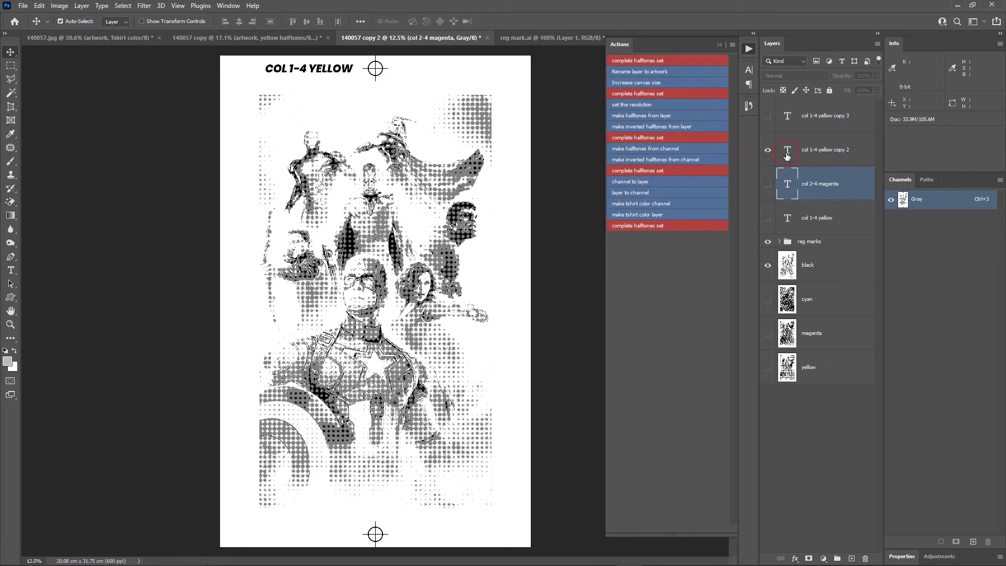
double_click(787, 150)
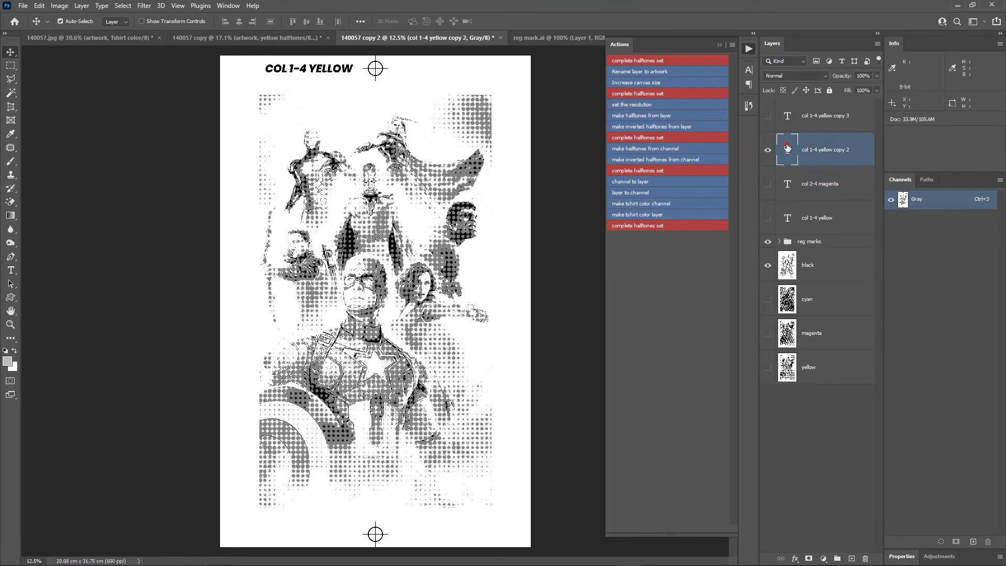
click(291, 71)
key(BackSpace)
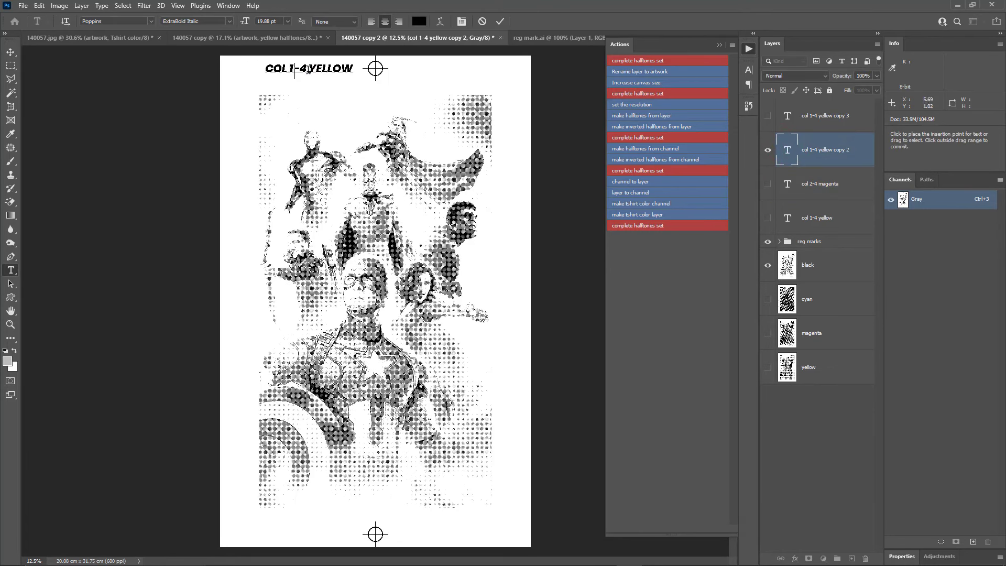
text(3)
drag(310, 71, 359, 77)
text(cyan)
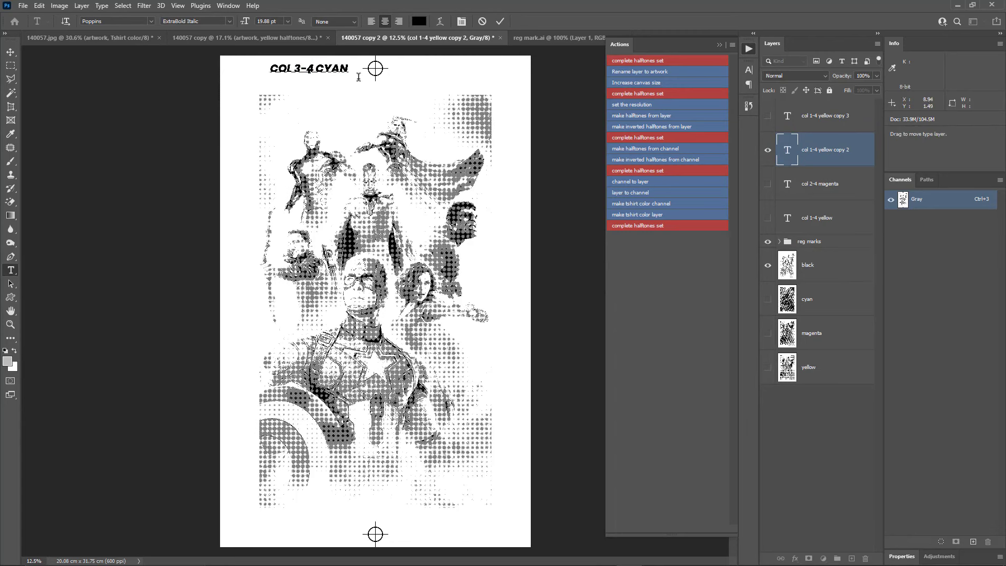
click(499, 21)
- Show the col 1-4 yellow copy 3 label instead of the cyan label and change its text to COL 4-4 BLACK
click(768, 150)
click(768, 116)
click(787, 118)
double_click(788, 118)
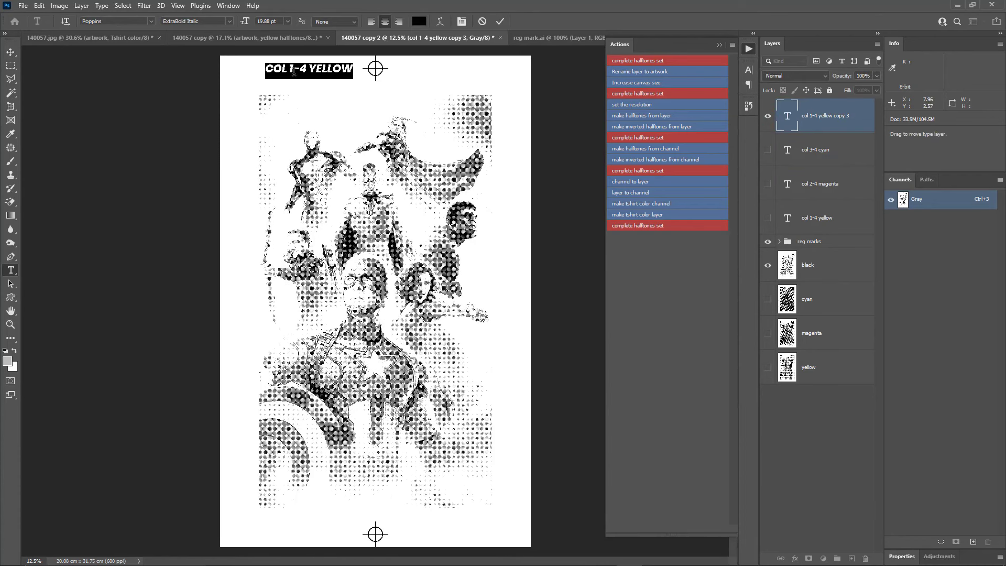
click(291, 70)
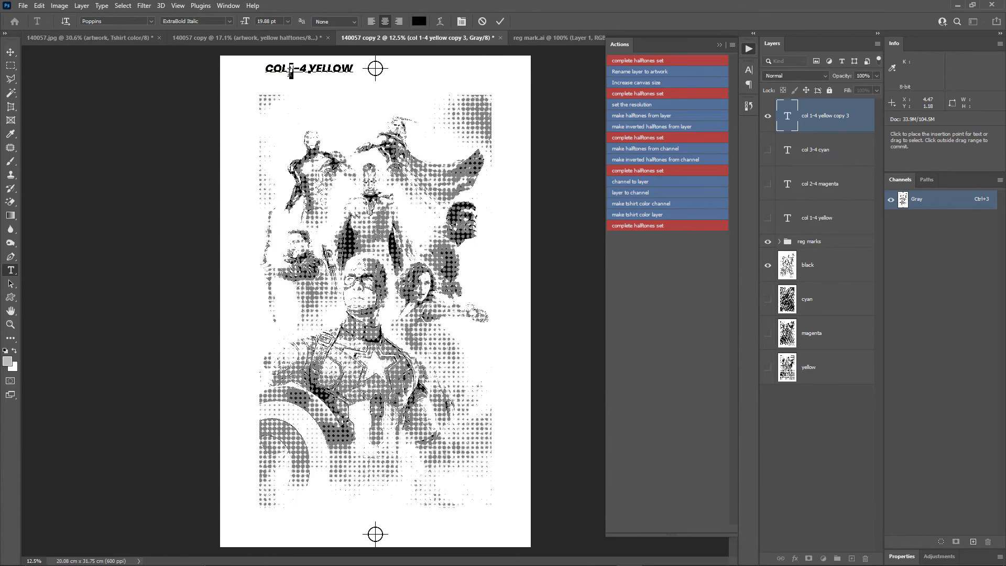
key(BackSpace)
text(4)
drag(310, 68, 368, 68)
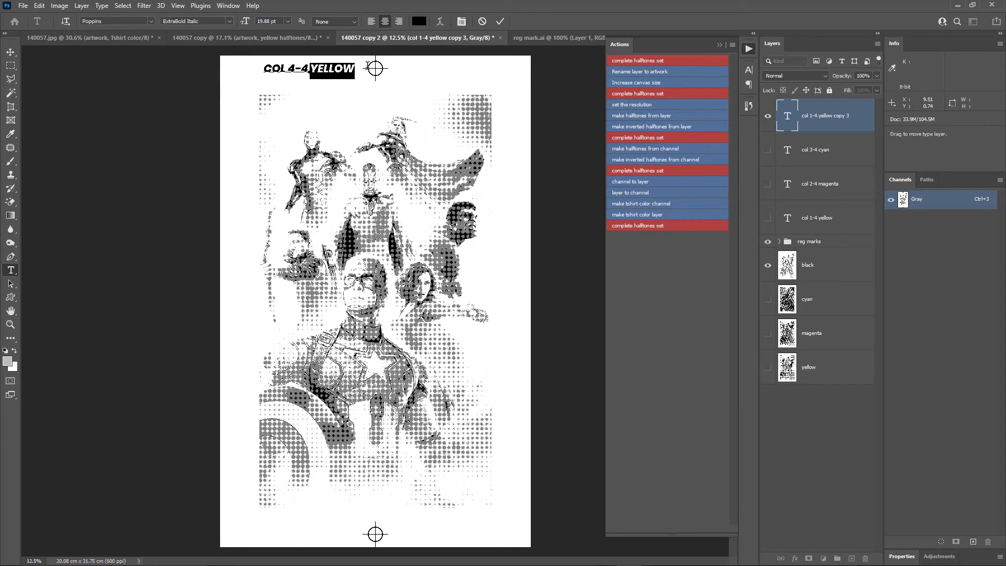
text(B)
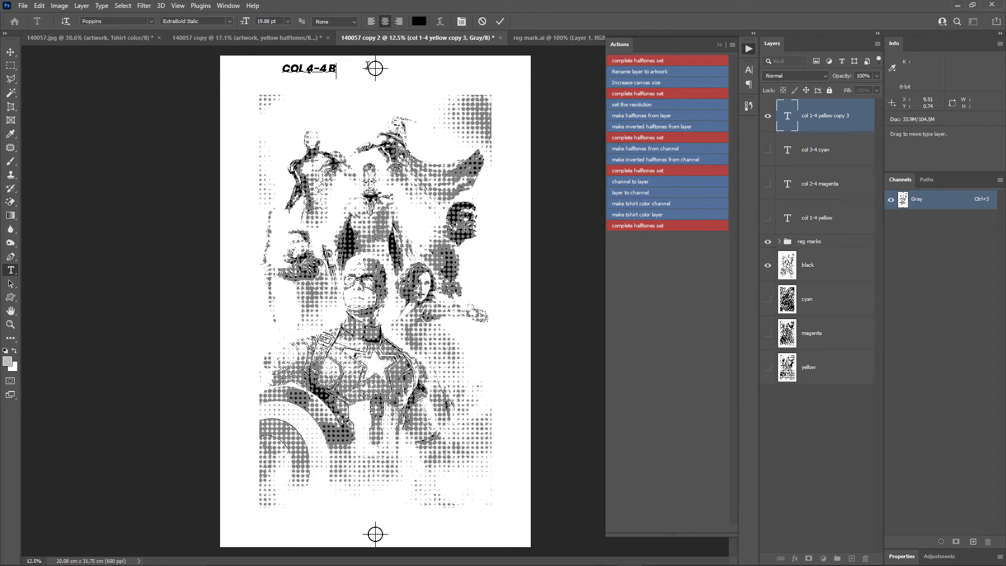
text(LACK)
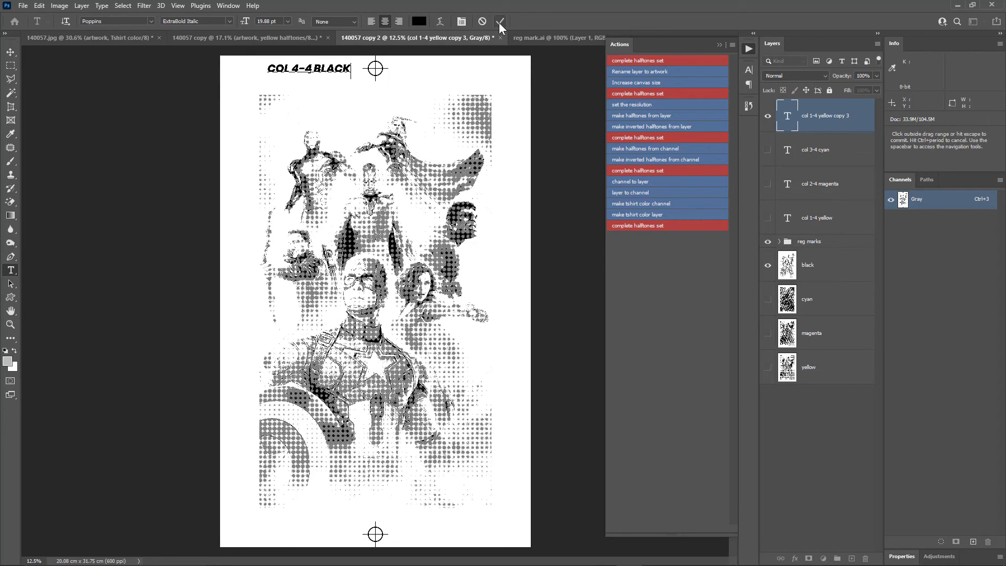
click(500, 22)
key(v)
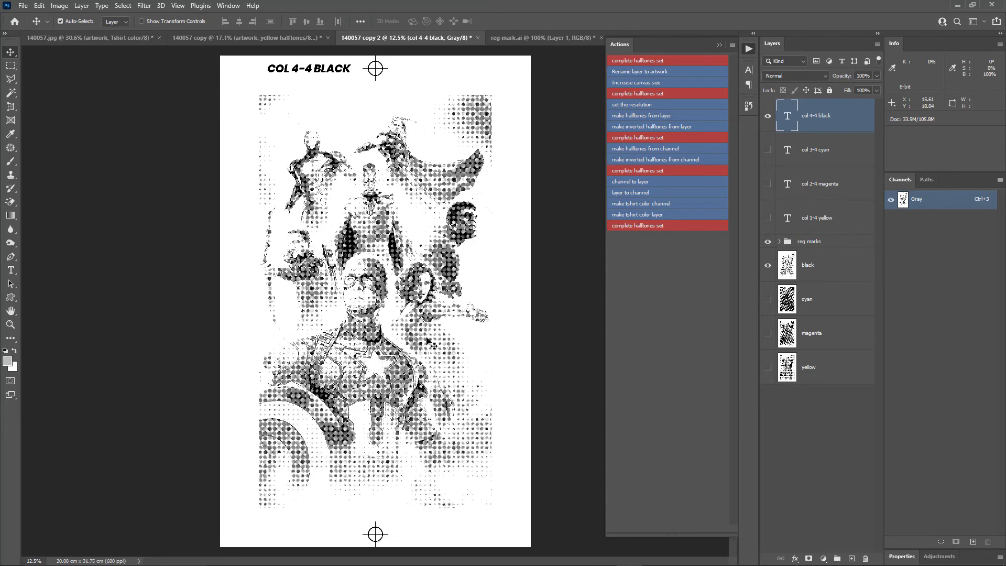
- Hide the black halftone and its label, and display the yellow halftone with the col 1-4 yellow label
click(768, 116)
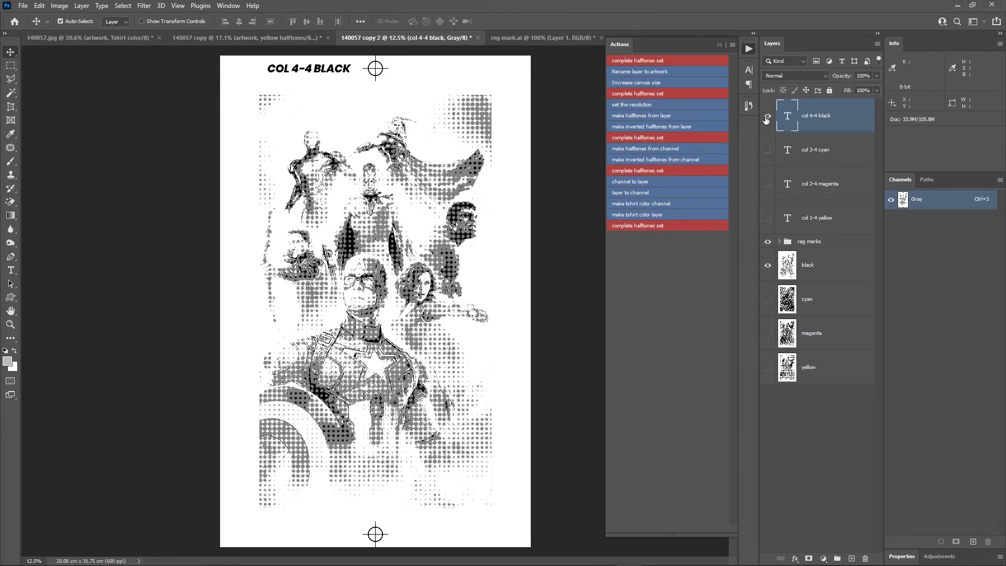
click(768, 265)
click(787, 369)
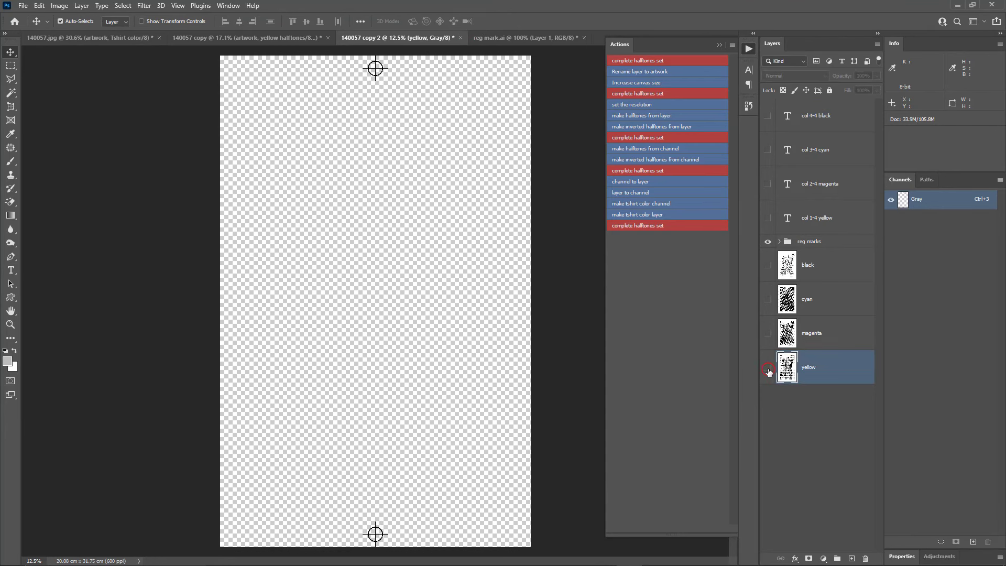
click(768, 370)
click(787, 238)
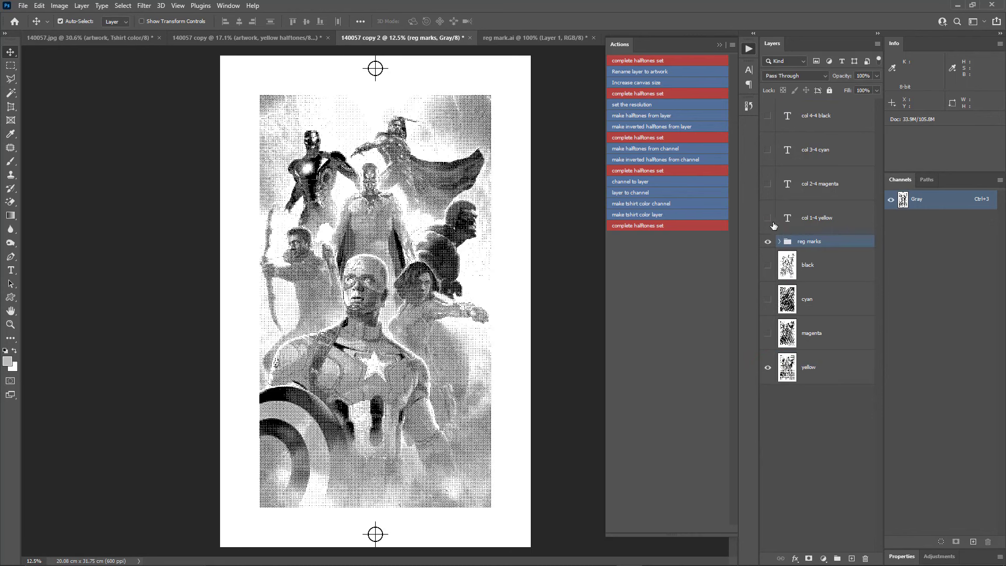
click(768, 220)
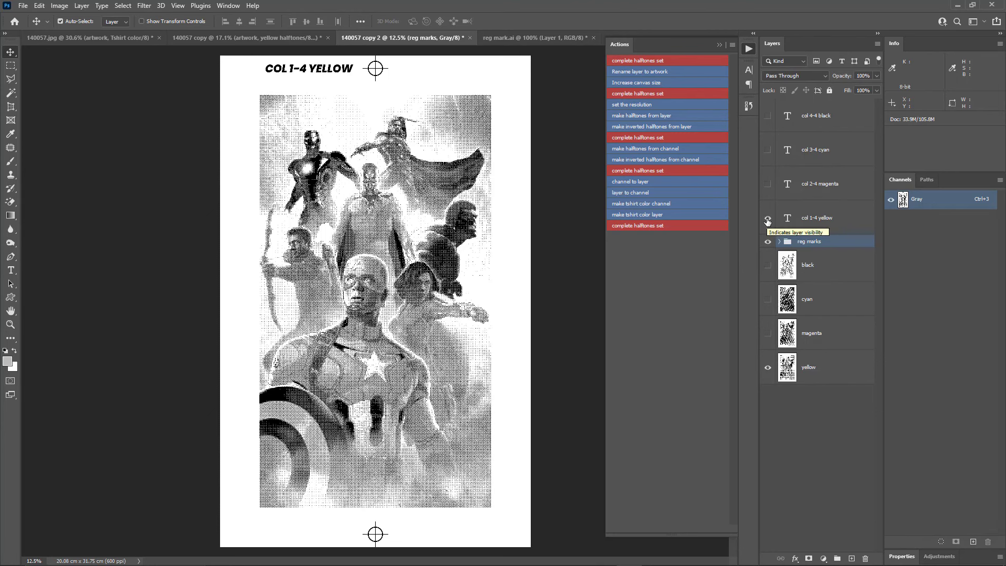
- Replace the visible yellow halftone and label with the magenta halftone and the col 2-4 magenta label
click(769, 367)
click(770, 336)
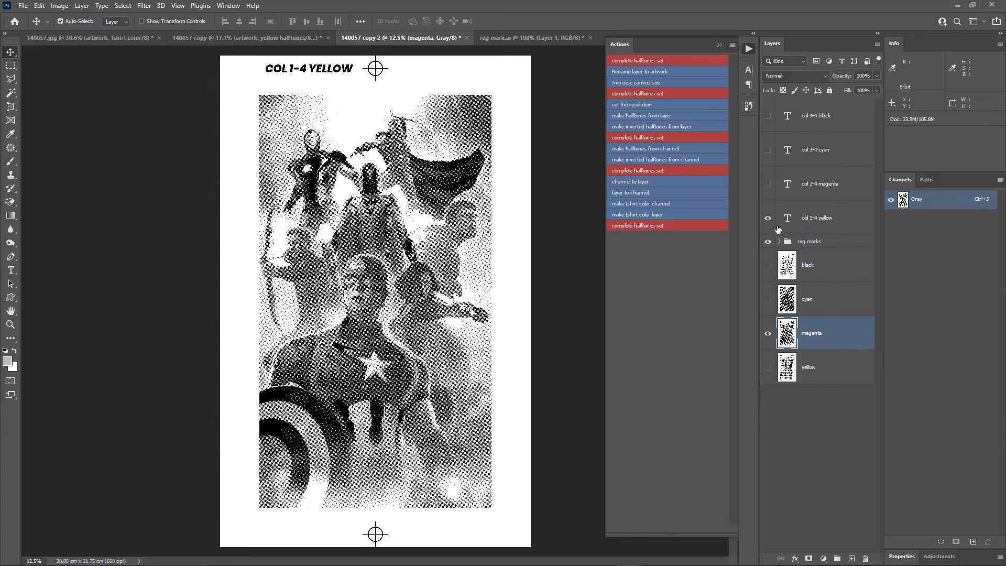
click(769, 219)
click(768, 219)
click(769, 184)
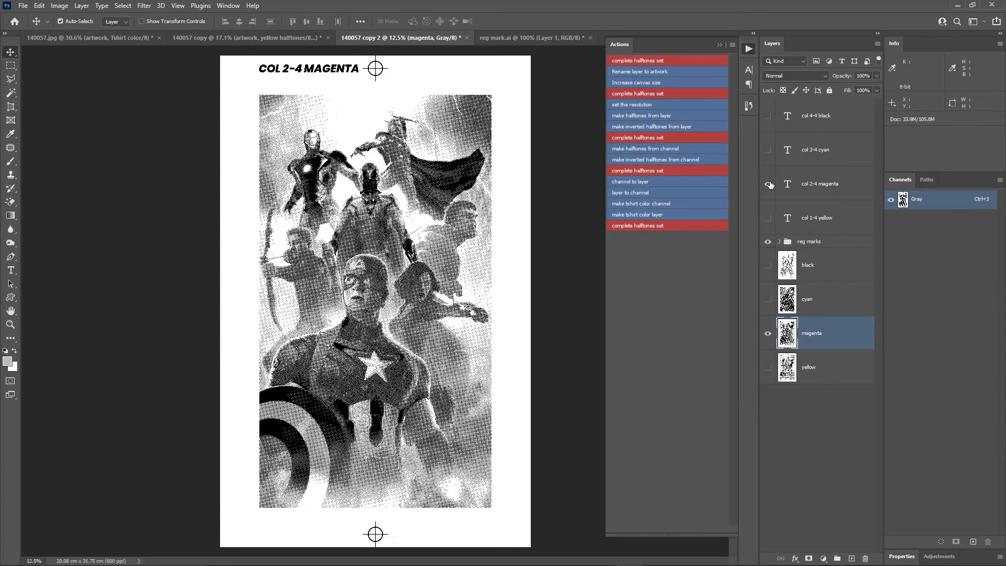
- Replace the visible magenta halftone and label with the cyan halftone and the col 3-4 cyan label
click(768, 184)
click(768, 333)
click(768, 302)
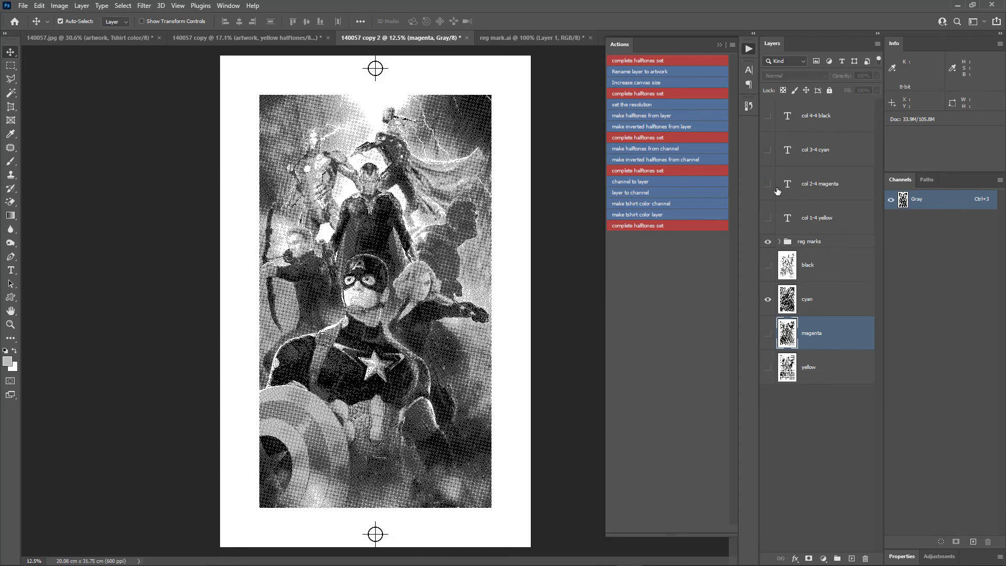
click(795, 299)
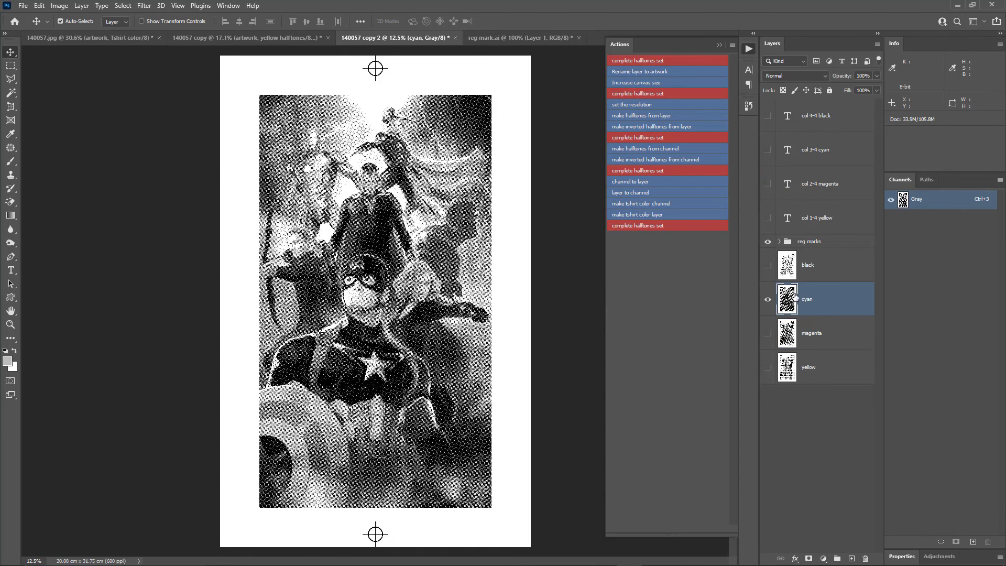
click(768, 151)
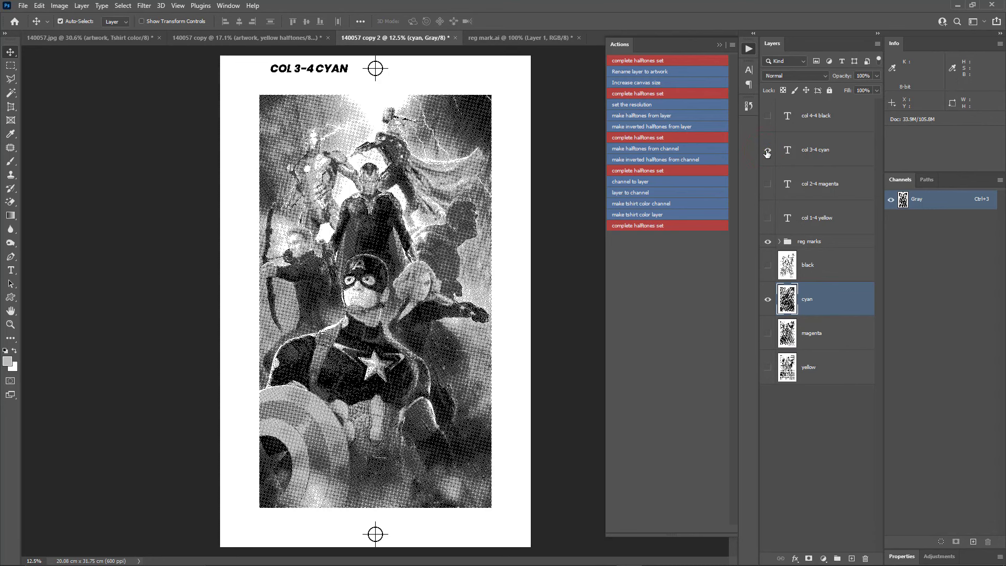